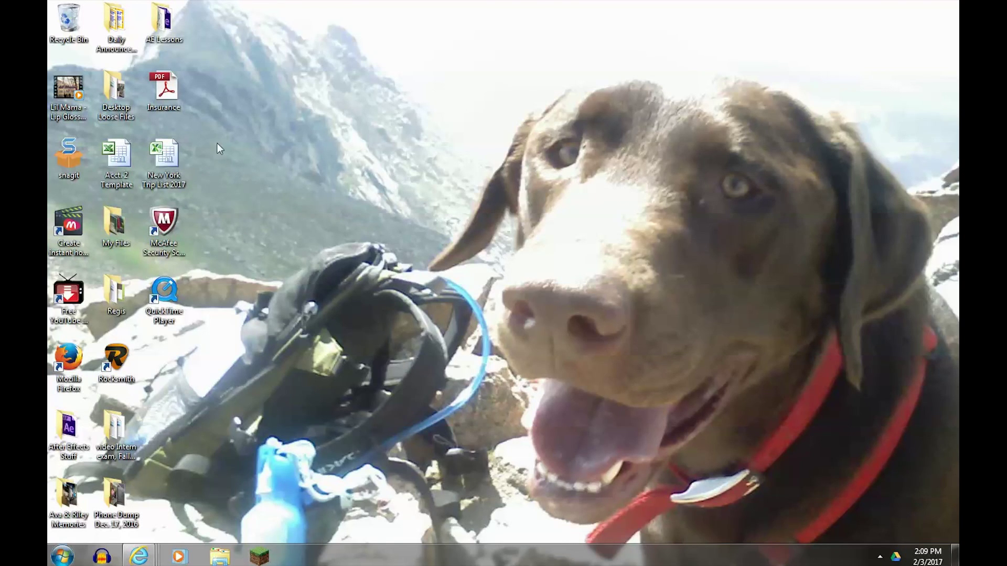
Create a new folder named Lesson 4 inside AE Lessons, then minimize the Explorer window
{"action": "double_click", "coordinate": [164, 23]}
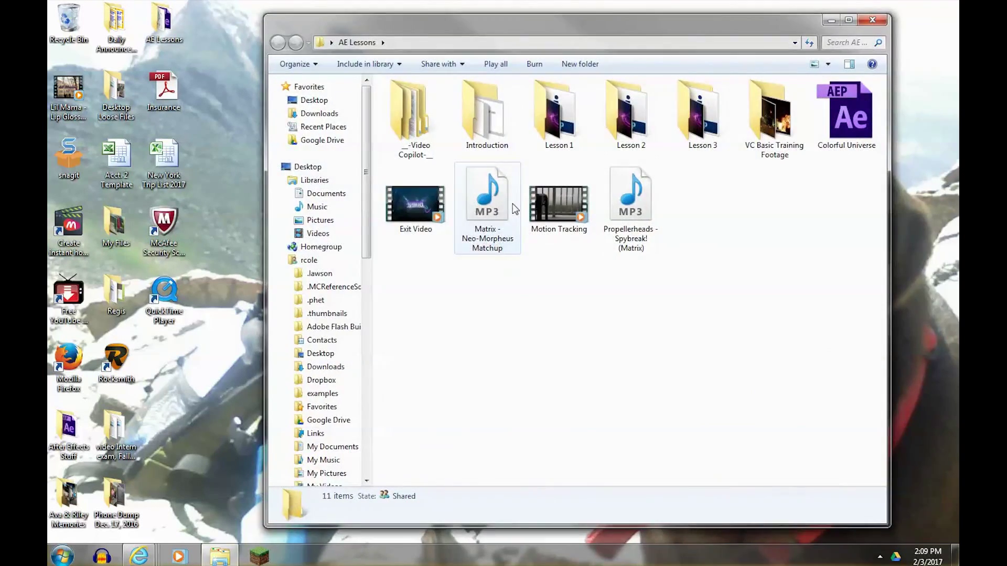
{"action": "right_click", "coordinate": [671, 314]}
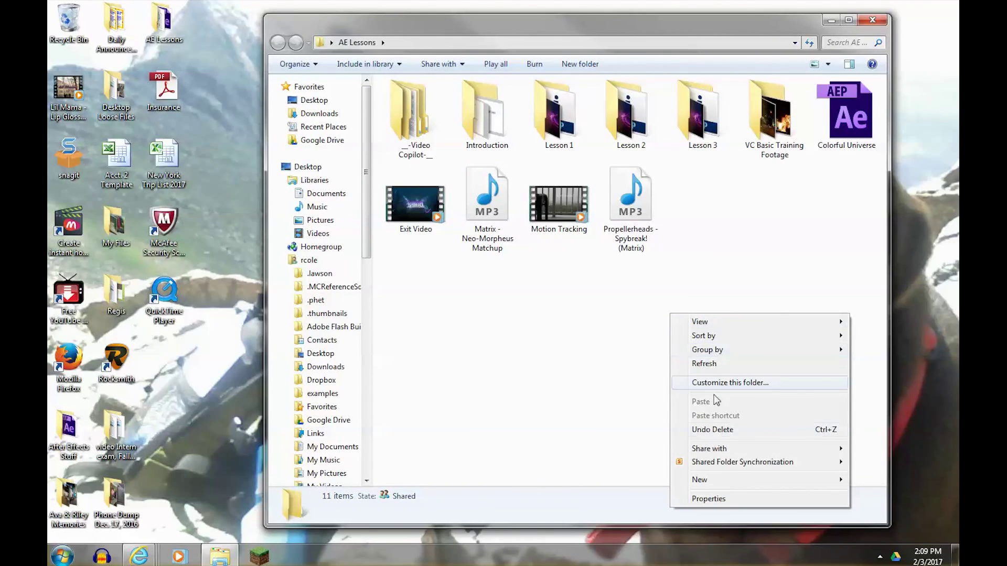
{"action": "mouse_move", "coordinate": [703, 480]}
{"action": "left_click", "coordinate": [521, 252]}
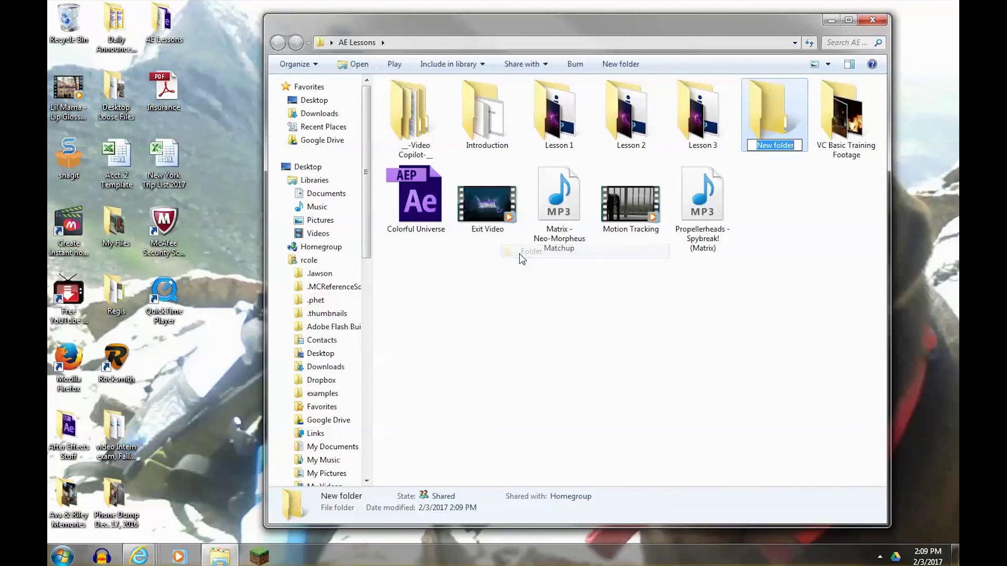
{"action": "type", "text": "Le"}
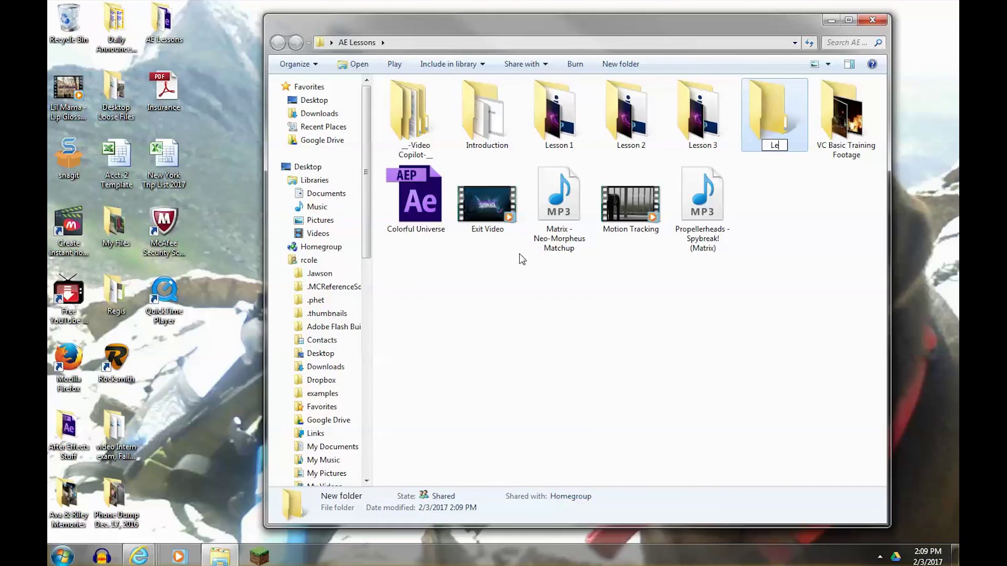
{"action": "type", "text": "sson 4"}
{"action": "key", "text": "Return"}
{"action": "left_click", "coordinate": [742, 340]}
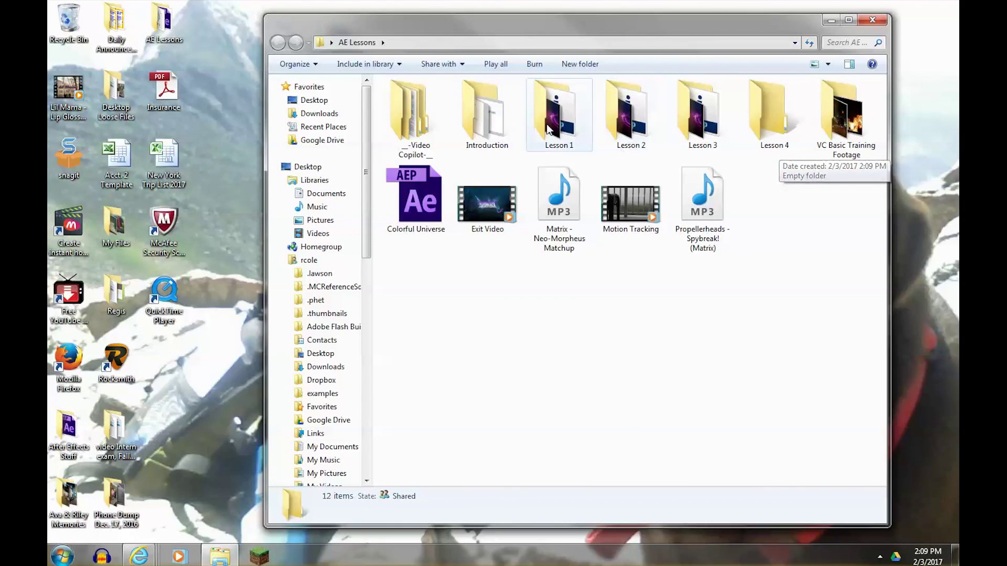
{"action": "left_click", "coordinate": [831, 21]}
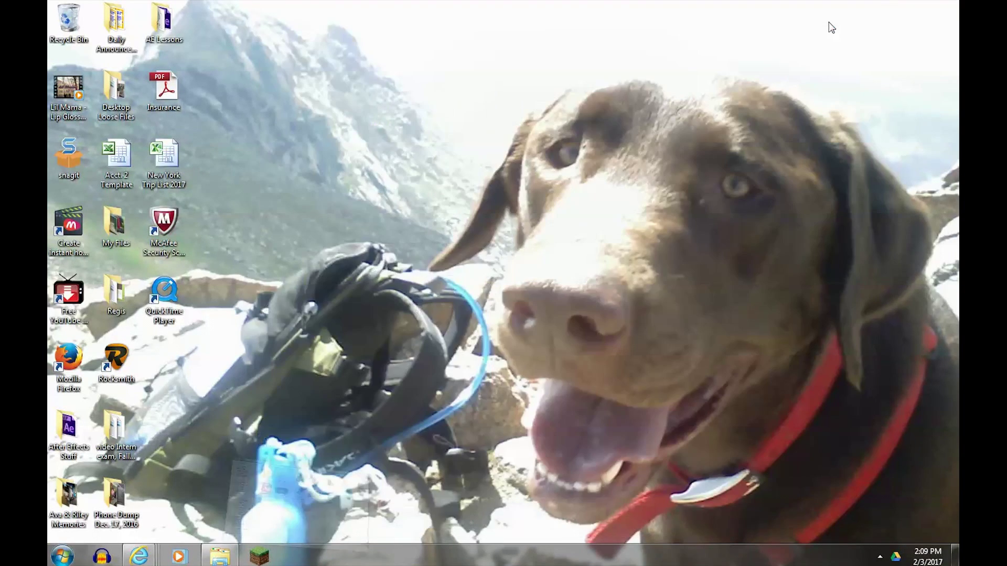
Launch After Effects CS6, dismiss the Welcome screen and make the Timeline panel taller
{"action": "left_click", "coordinate": [63, 555]}
{"action": "left_click", "coordinate": [120, 330]}
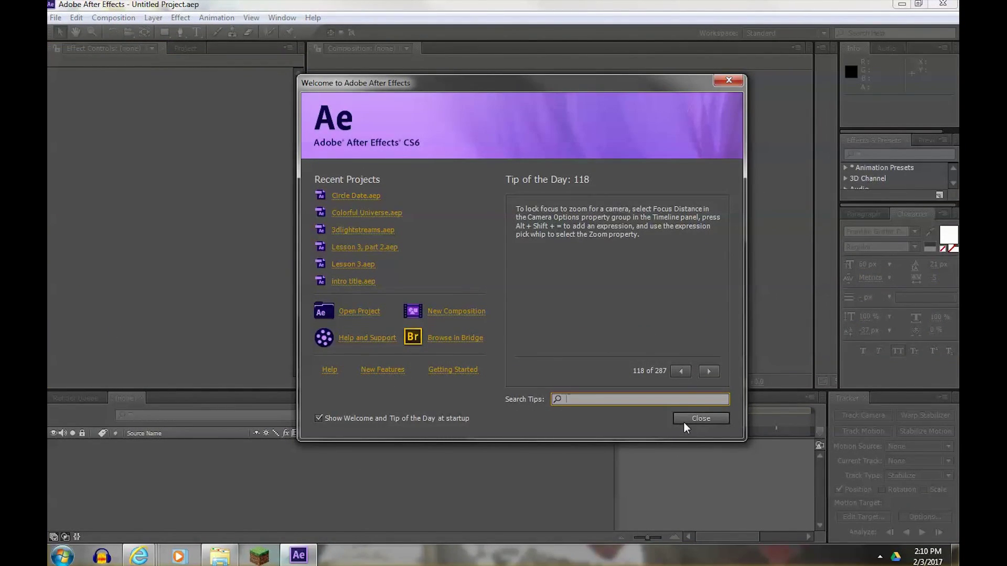
{"action": "left_click", "coordinate": [682, 420]}
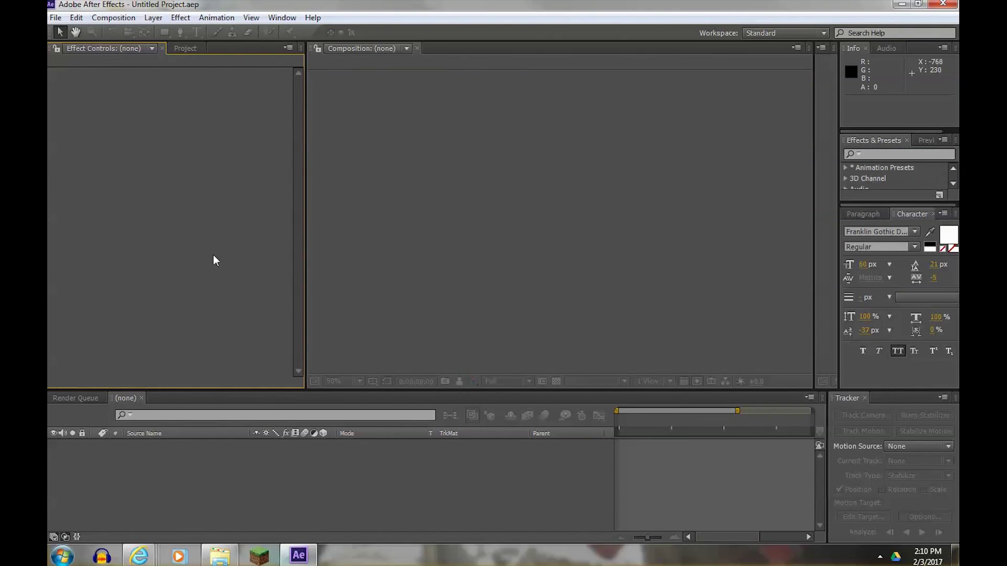
{"action": "left_click_drag", "start_coordinate": [160, 392], "coordinate": [162, 318]}
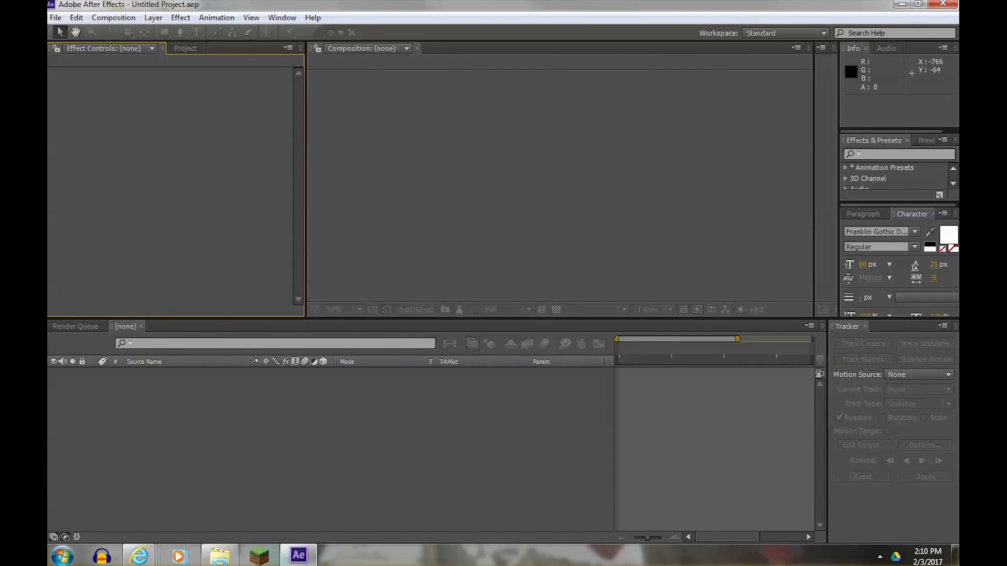
{"action": "left_click", "coordinate": [54, 17]}
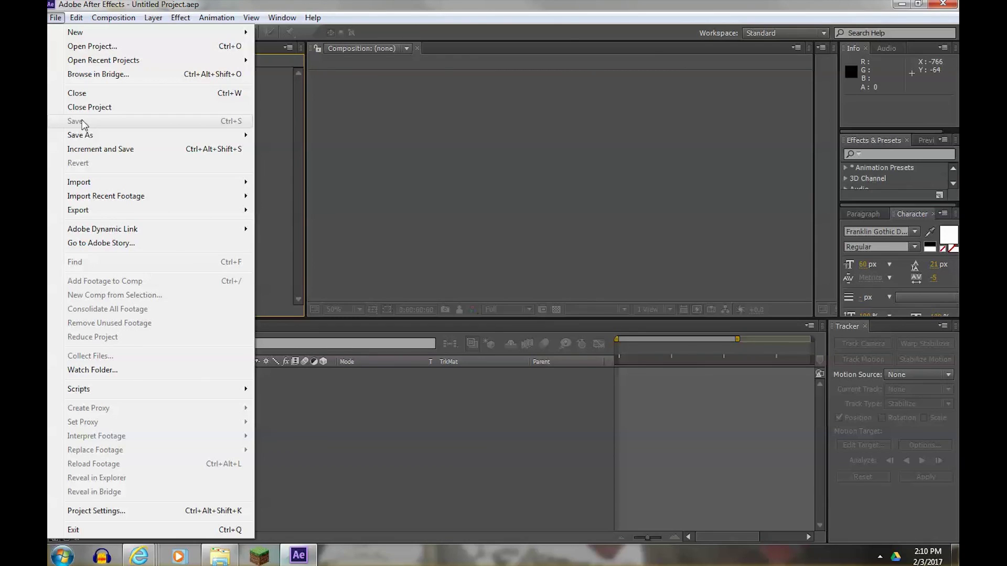
Save the project as Lesson 4.aep in Desktop > AE Lessons > Lesson 4
{"action": "mouse_move", "coordinate": [80, 138]}
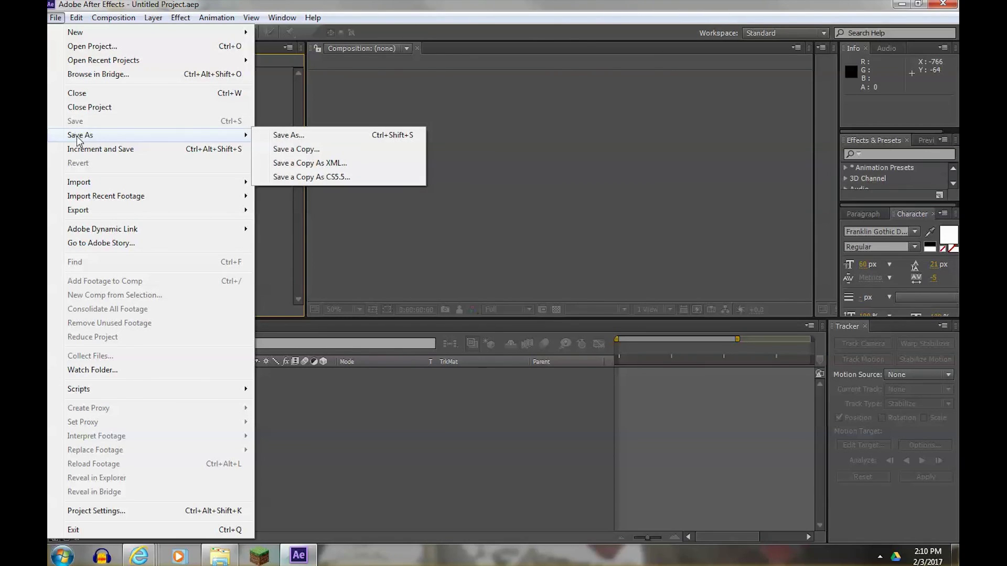
{"action": "left_click", "coordinate": [283, 135]}
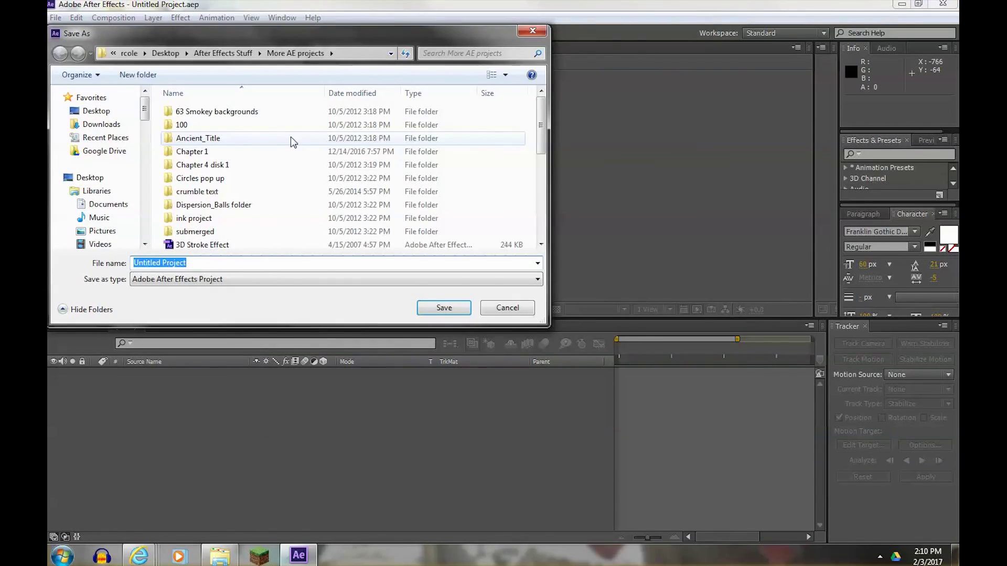
{"action": "left_click", "coordinate": [91, 110]}
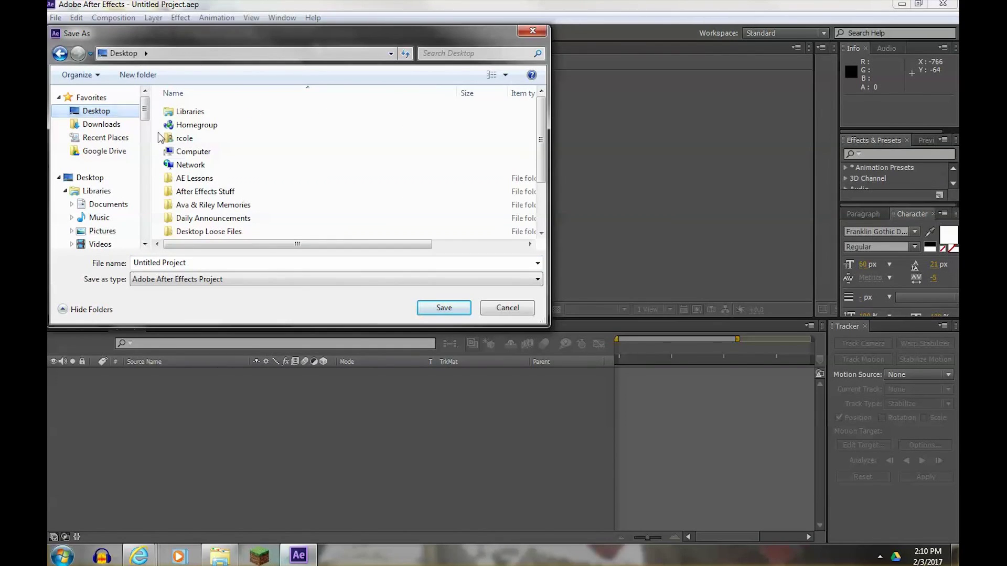
{"action": "double_click", "coordinate": [206, 179]}
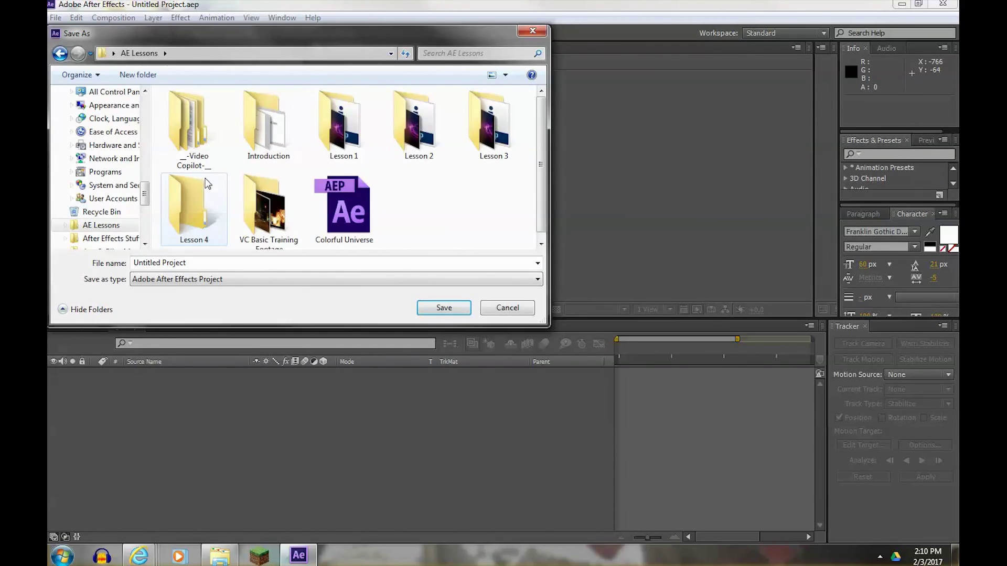
{"action": "double_click", "coordinate": [188, 197]}
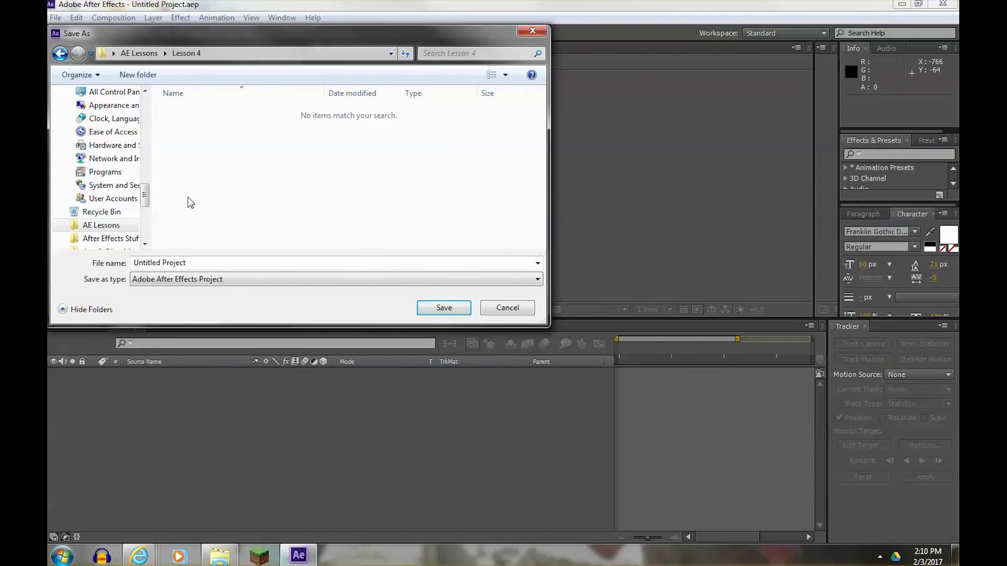
{"action": "left_click", "coordinate": [191, 262]}
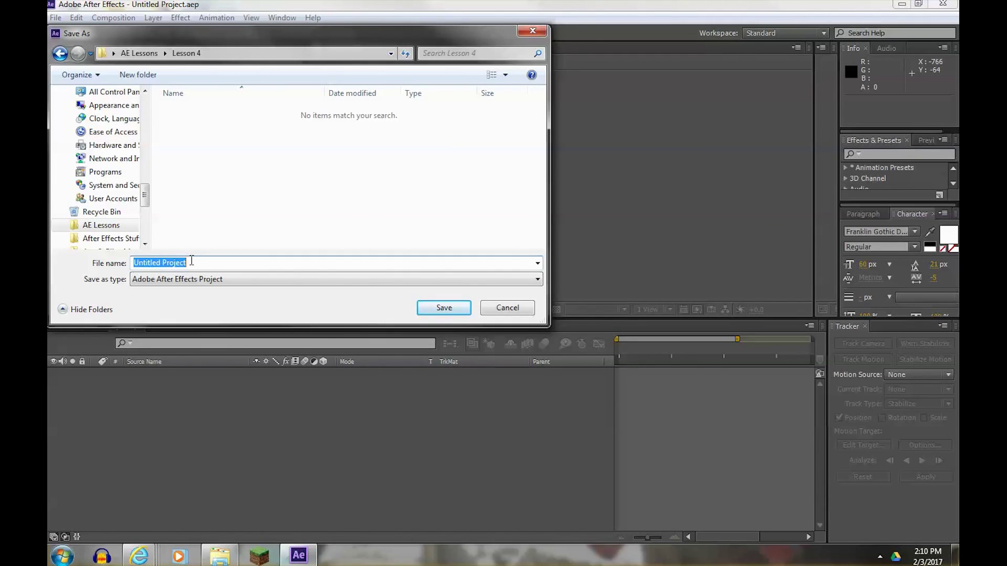
{"action": "type", "text": "Le"}
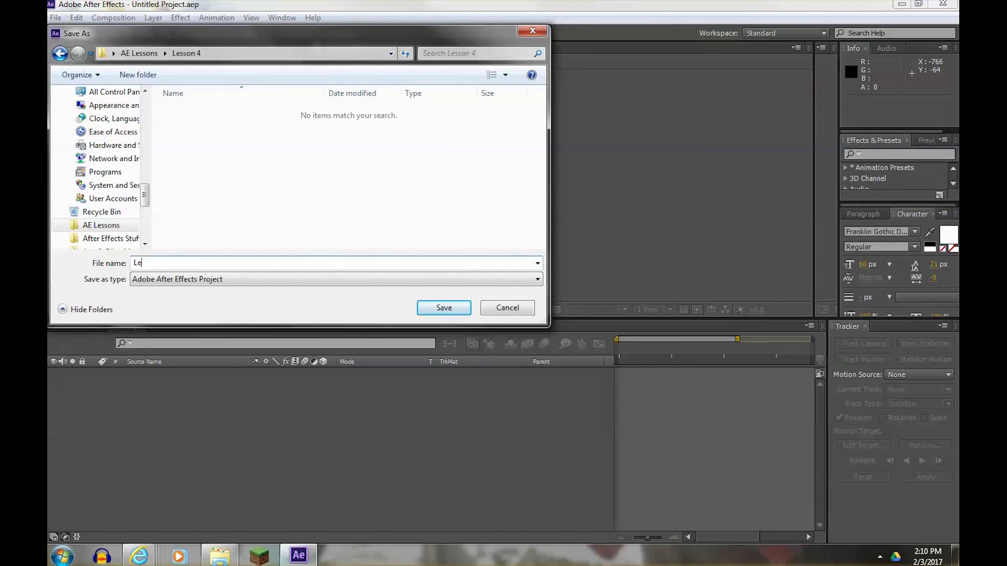
{"action": "type", "text": "soon 4"}
{"action": "left_click", "coordinate": [446, 308]}
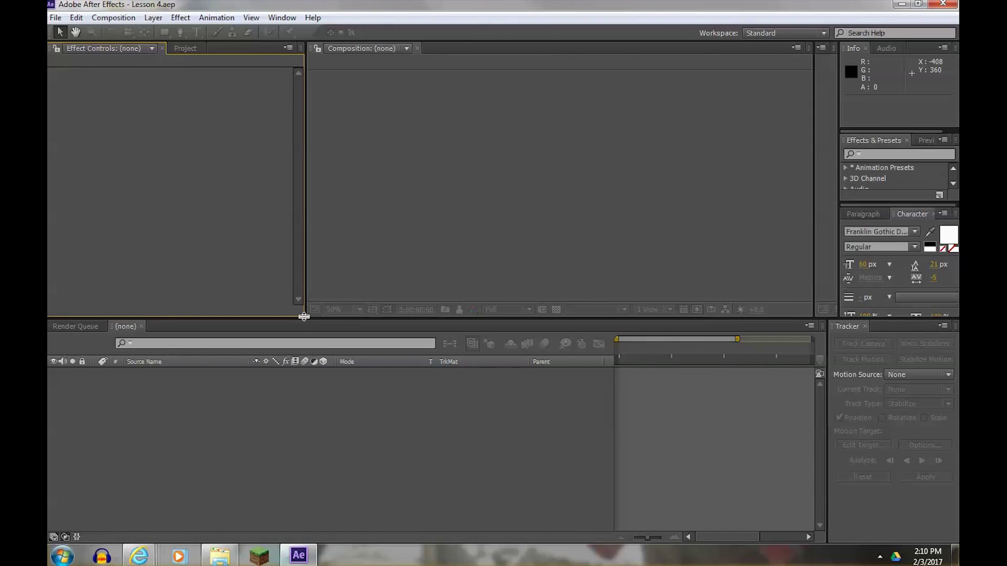
Narrow the left panel, widen the Footage viewer beside the composition, and show the Project panel
{"action": "left_click_drag", "start_coordinate": [304, 316], "coordinate": [241, 322]}
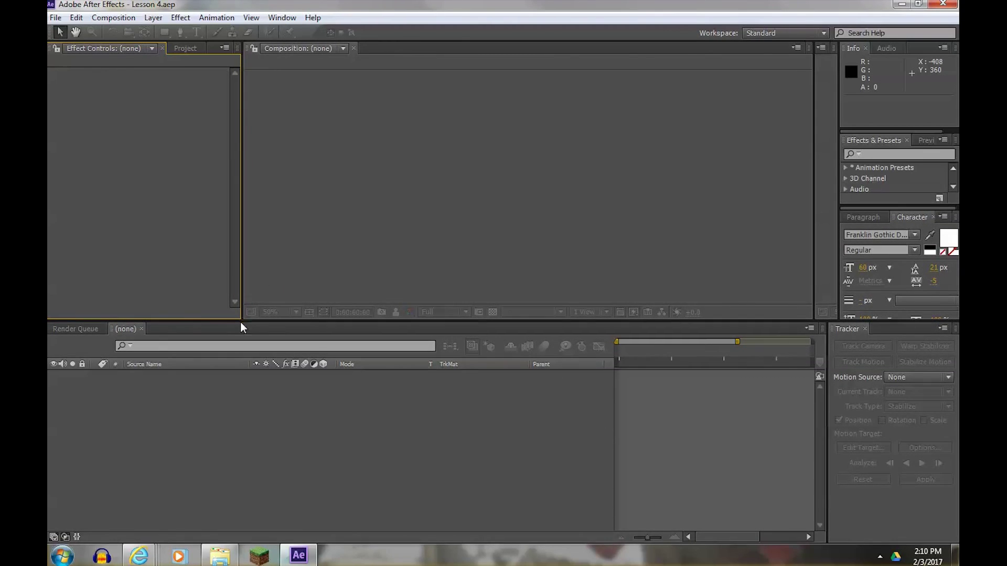
{"action": "left_click_drag", "start_coordinate": [815, 266], "coordinate": [755, 259]}
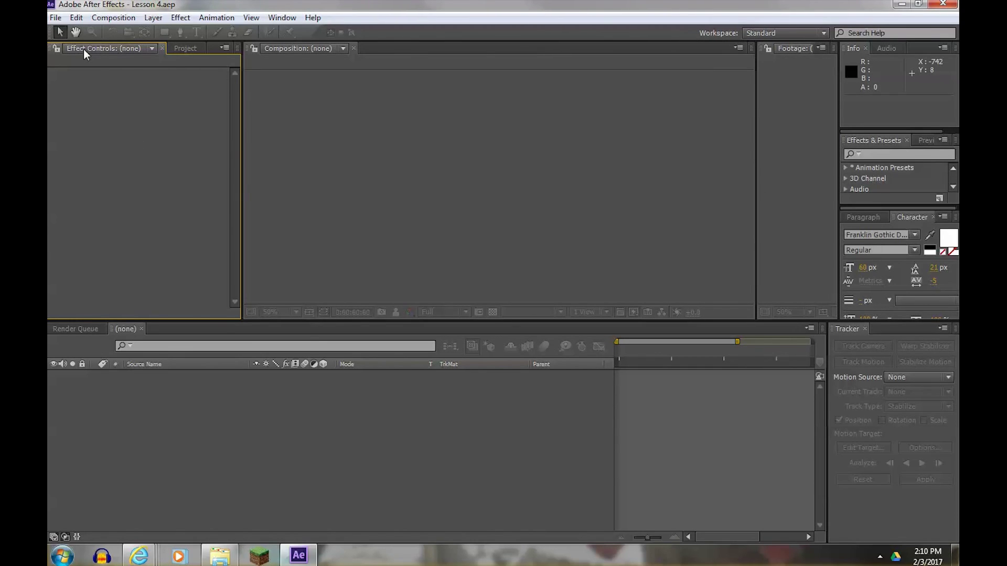
{"action": "left_click", "coordinate": [186, 48]}
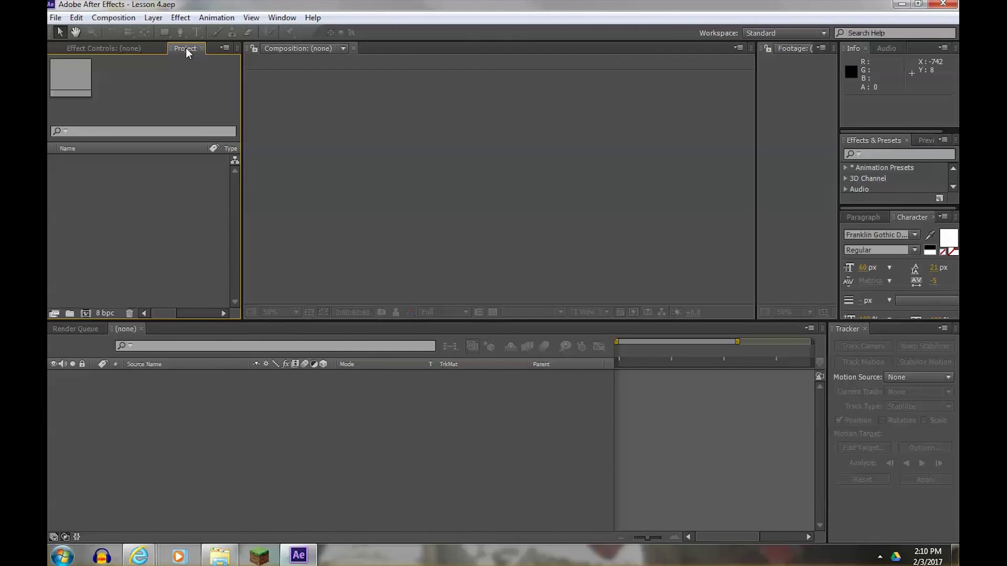
{"action": "left_click", "coordinate": [280, 19]}
{"action": "mouse_move", "coordinate": [303, 33]}
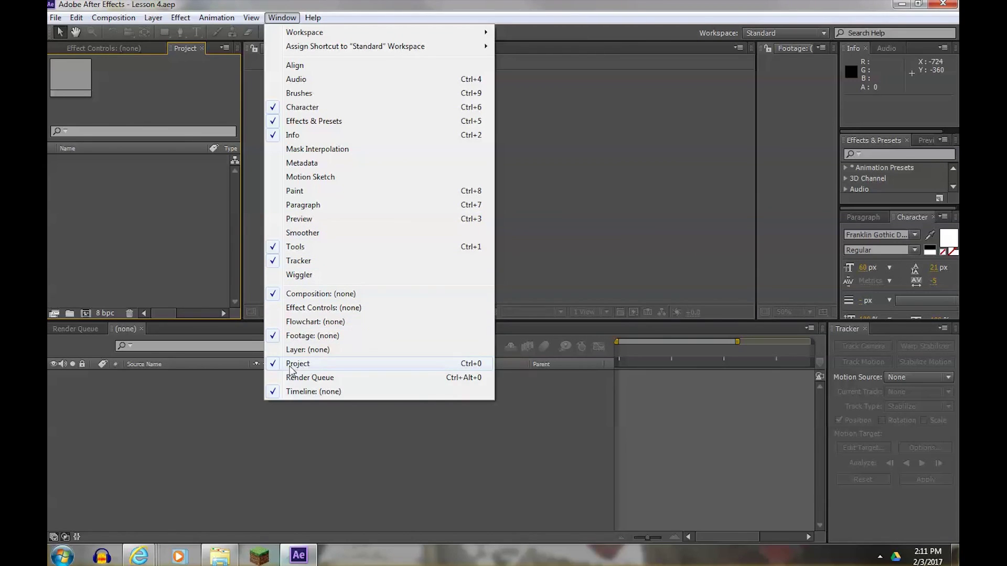
{"action": "left_click", "coordinate": [186, 223]}
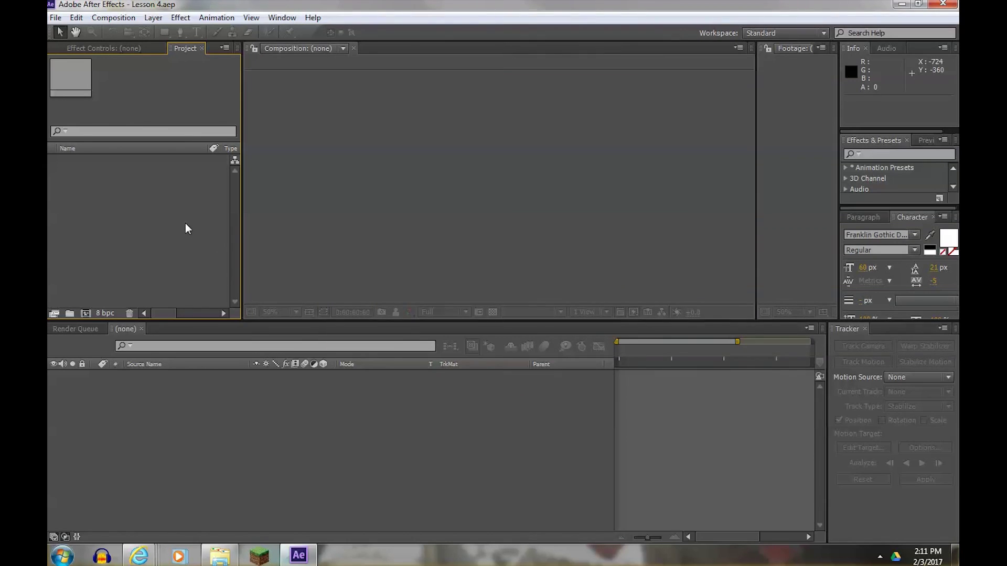
Import Tino_Fall.mov from the VC Basic Training Footage folder
{"action": "double_click", "coordinate": [131, 194]}
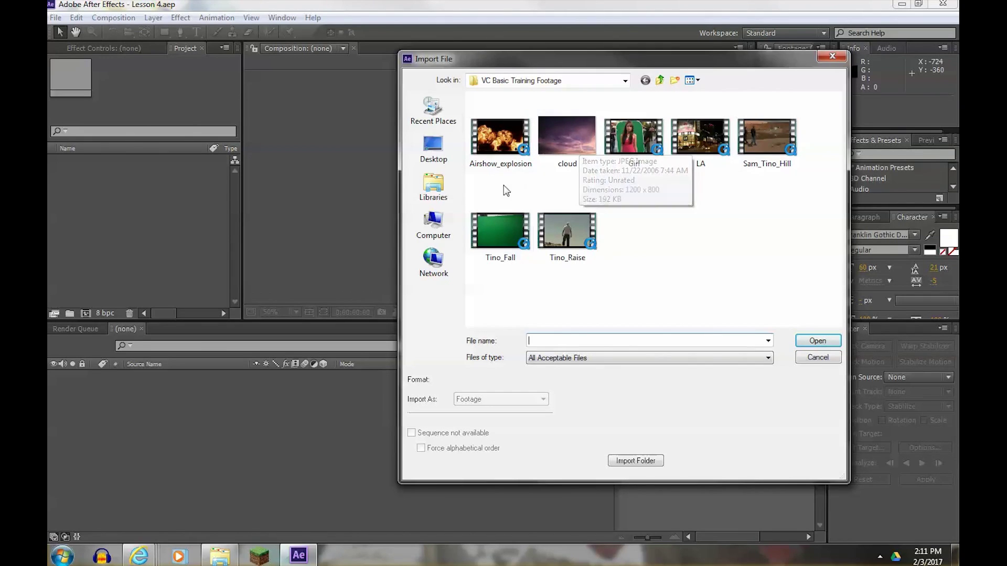
{"action": "left_click", "coordinate": [502, 235]}
{"action": "left_click", "coordinate": [817, 341]}
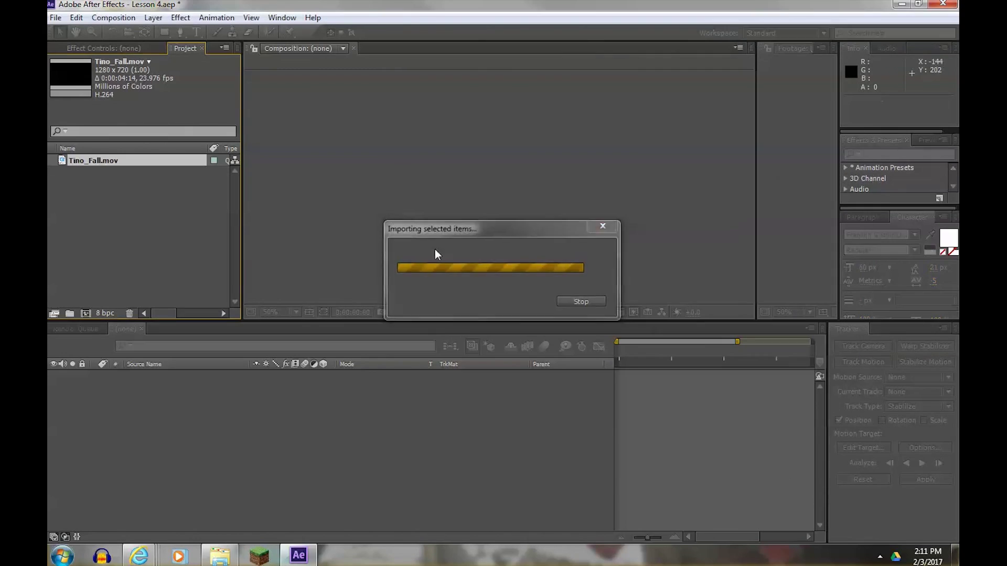
Create a Tino_Fall composition from the Tino_Fall.mov footage
{"action": "left_click", "coordinate": [99, 202]}
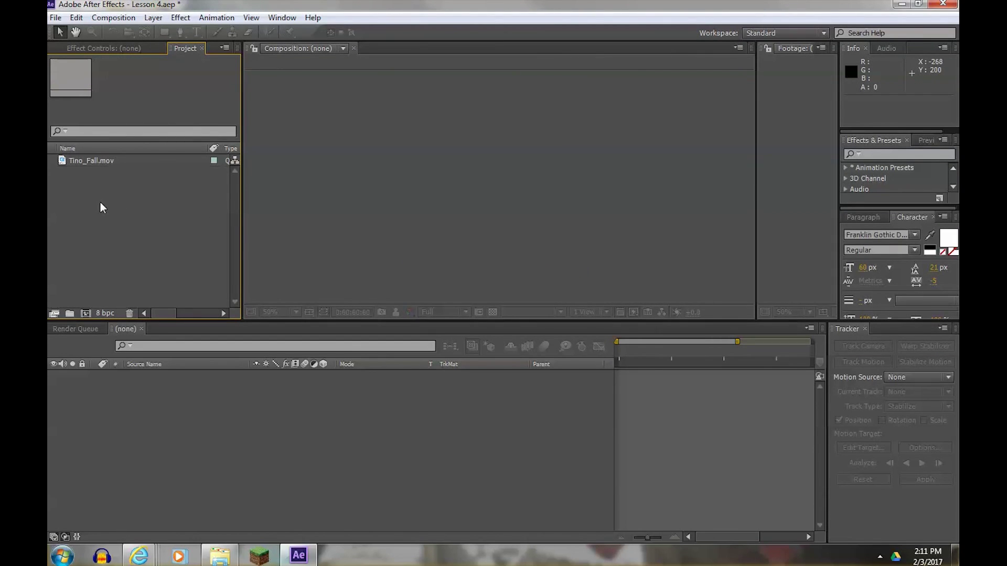
{"action": "left_click", "coordinate": [62, 163]}
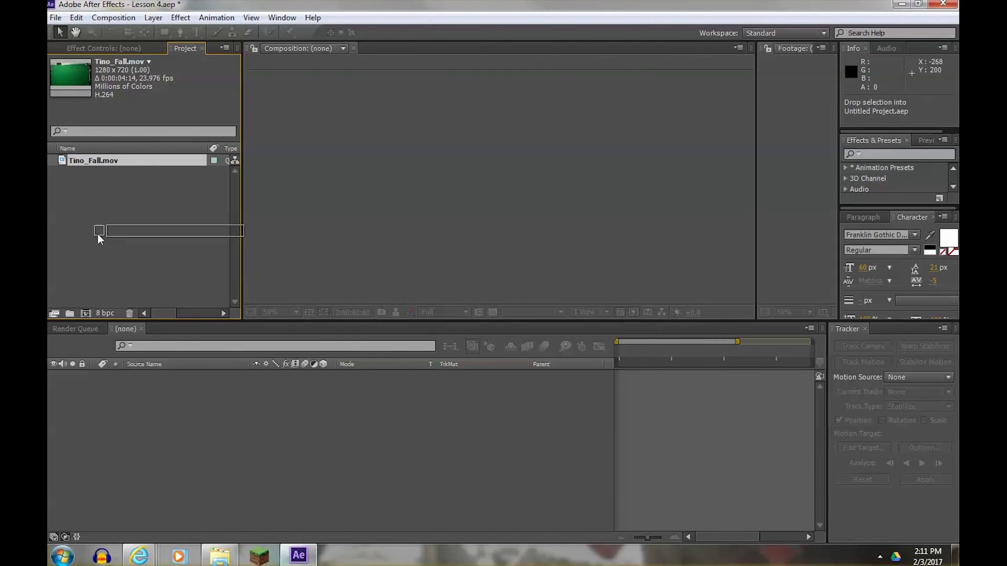
{"action": "left_click", "coordinate": [86, 313]}
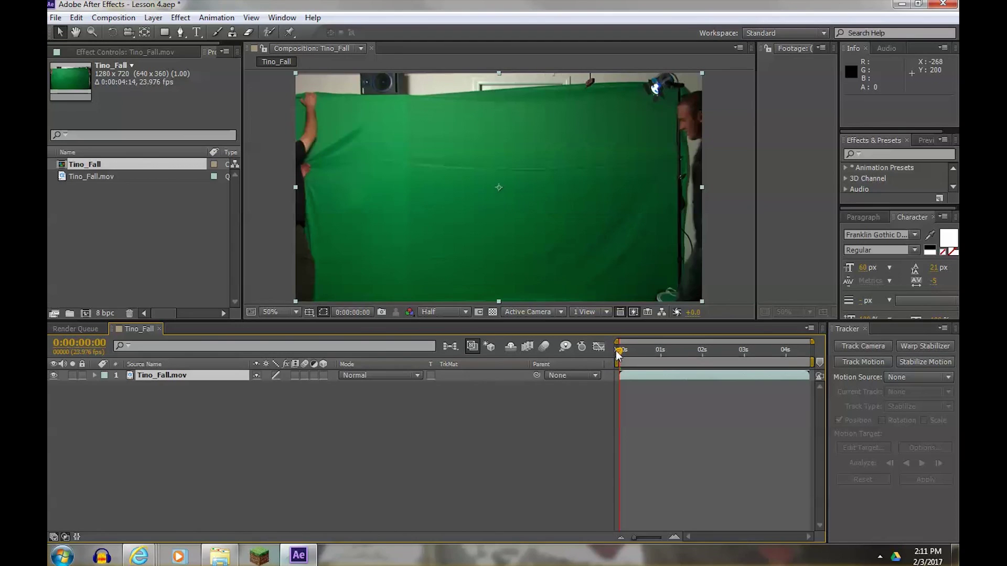
Scrub the timeline to about 0:00:01:04, where the man walks across the green screen
{"action": "mouse_move", "coordinate": [614, 358]}
{"action": "left_mouse_down"}
{"action": "mouse_move", "coordinate": [807, 360]}
{"action": "mouse_move", "coordinate": [620, 356]}
{"action": "left_mouse_up"}
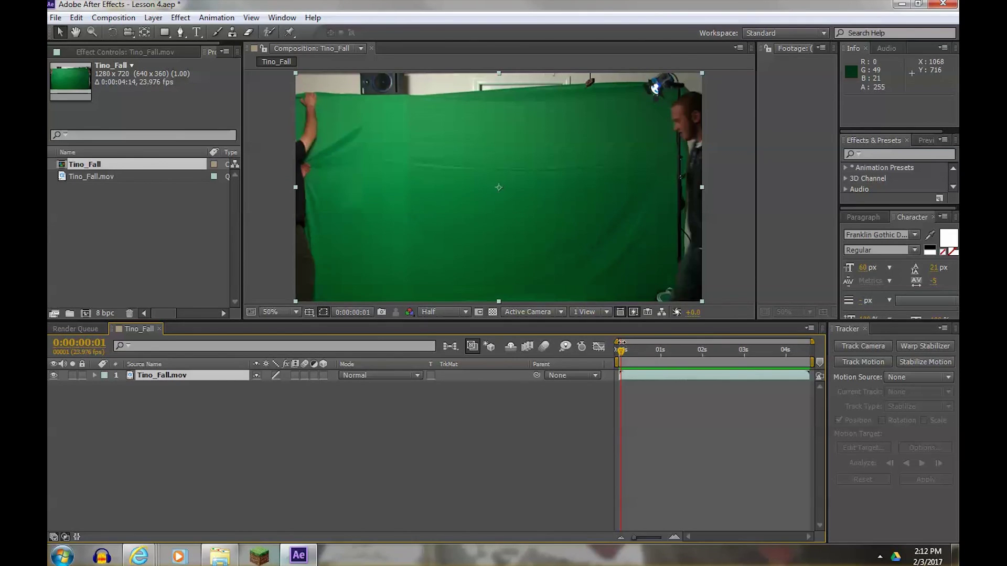
{"action": "left_click_drag", "start_coordinate": [620, 349], "coordinate": [669, 351]}
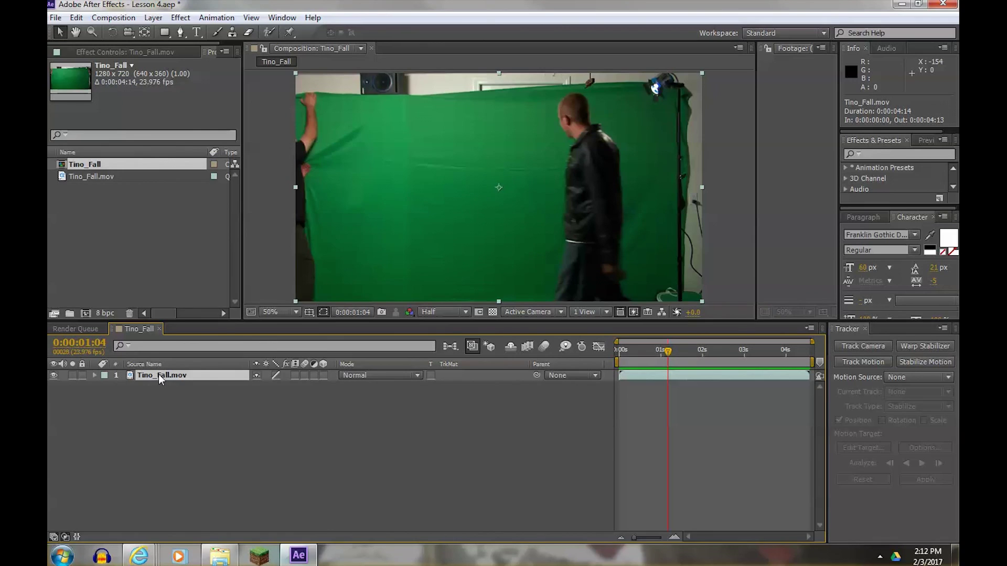
{"action": "left_click", "coordinate": [180, 18]}
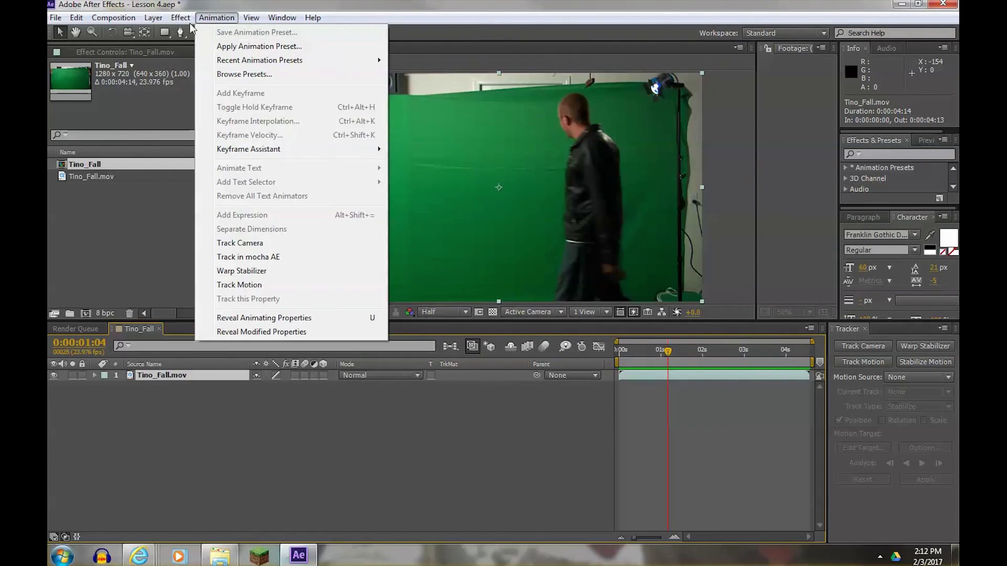
Apply Keylight (1.2) to Tino_Fall.mov and sample the green backdrop as its Screen Colour
{"action": "mouse_move", "coordinate": [203, 210]}
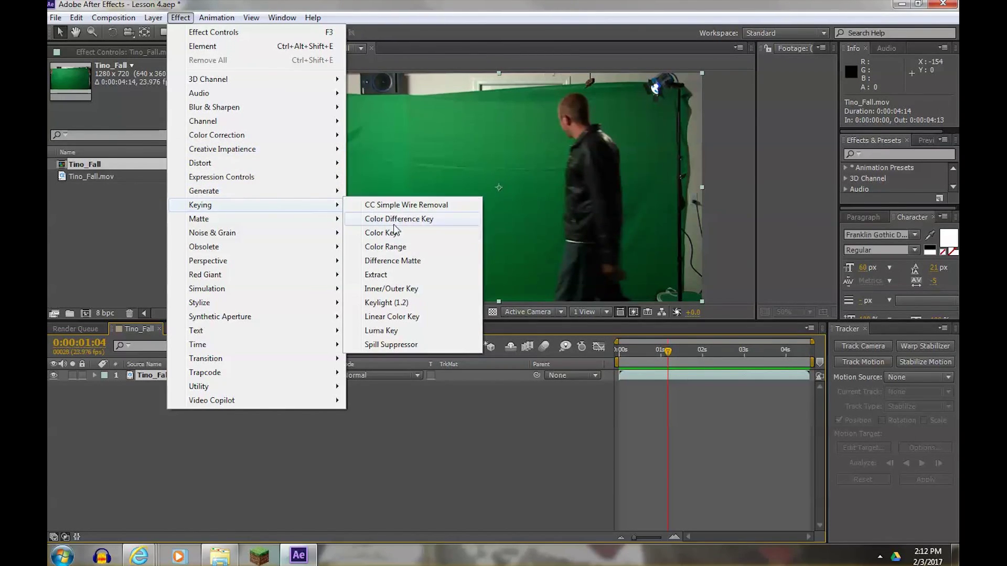
{"action": "left_click", "coordinate": [381, 307]}
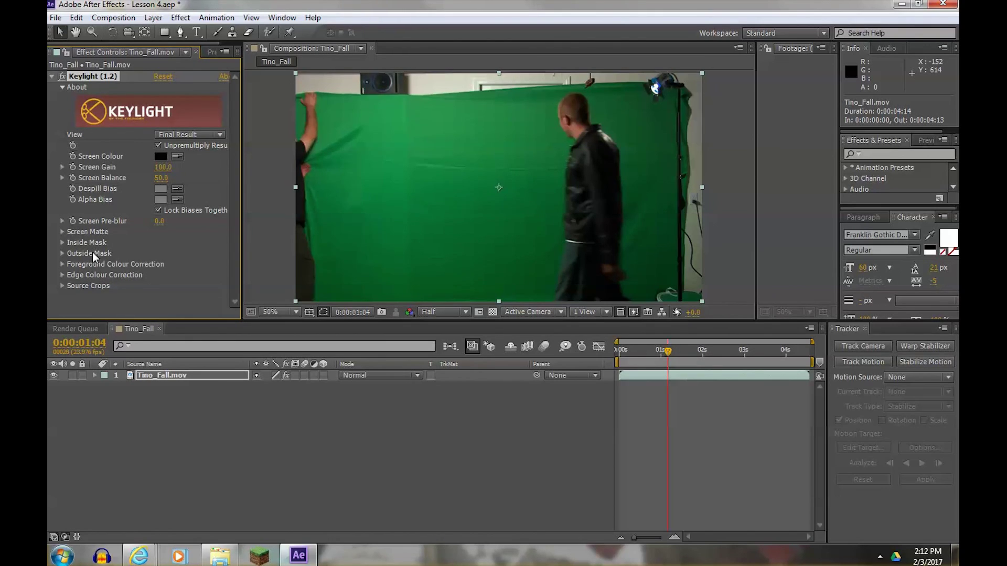
{"action": "left_click", "coordinate": [178, 156]}
{"action": "left_click", "coordinate": [514, 157]}
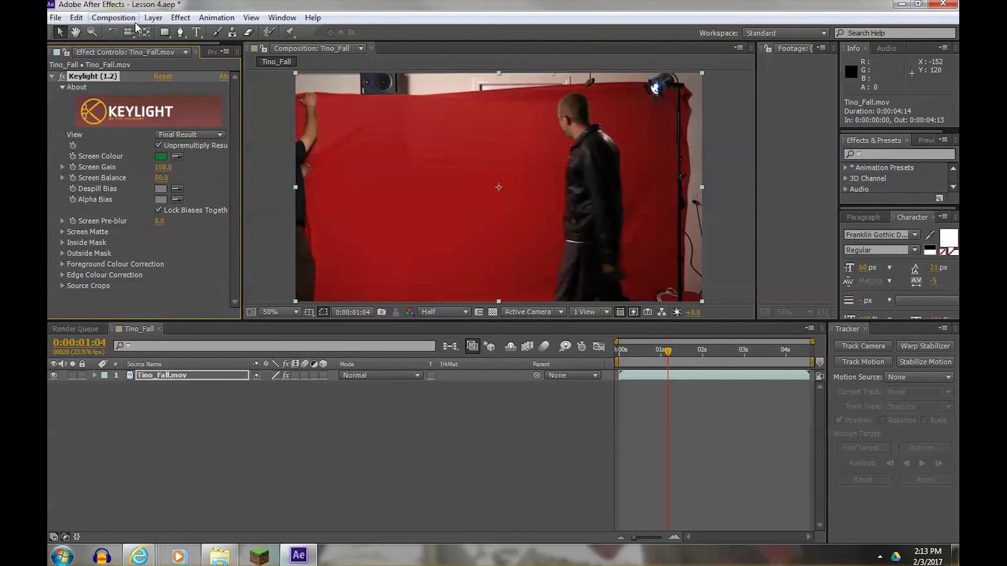
Set the Tino_Fall composition's background colour to white (FFFFFF) in Composition Settings
{"action": "left_click", "coordinate": [116, 18]}
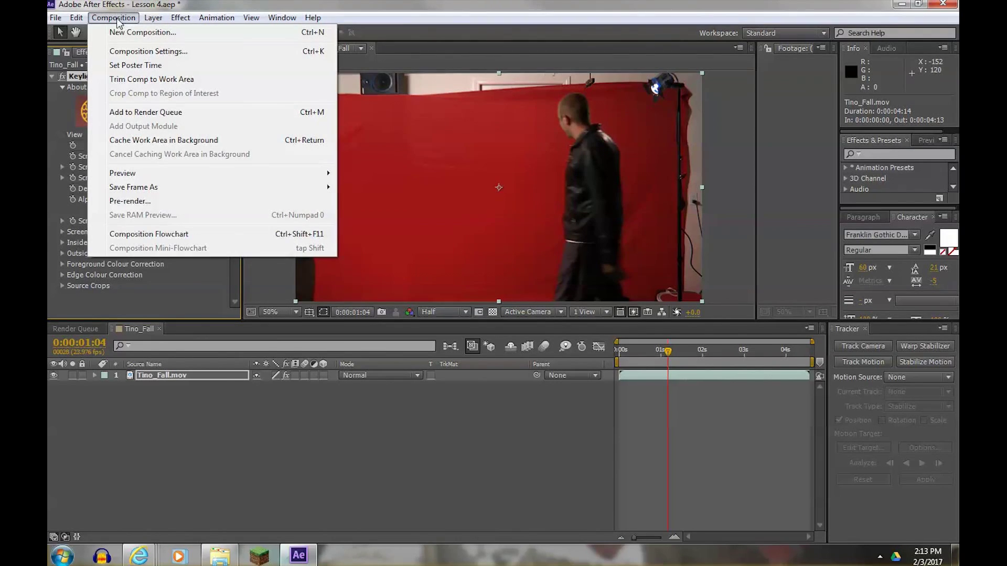
{"action": "left_click", "coordinate": [127, 53]}
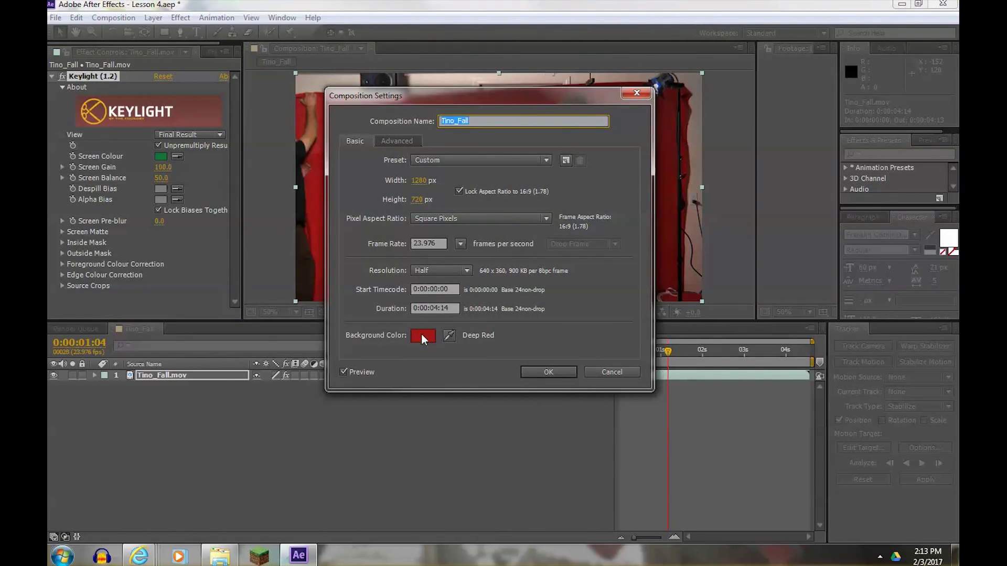
{"action": "left_click", "coordinate": [415, 335]}
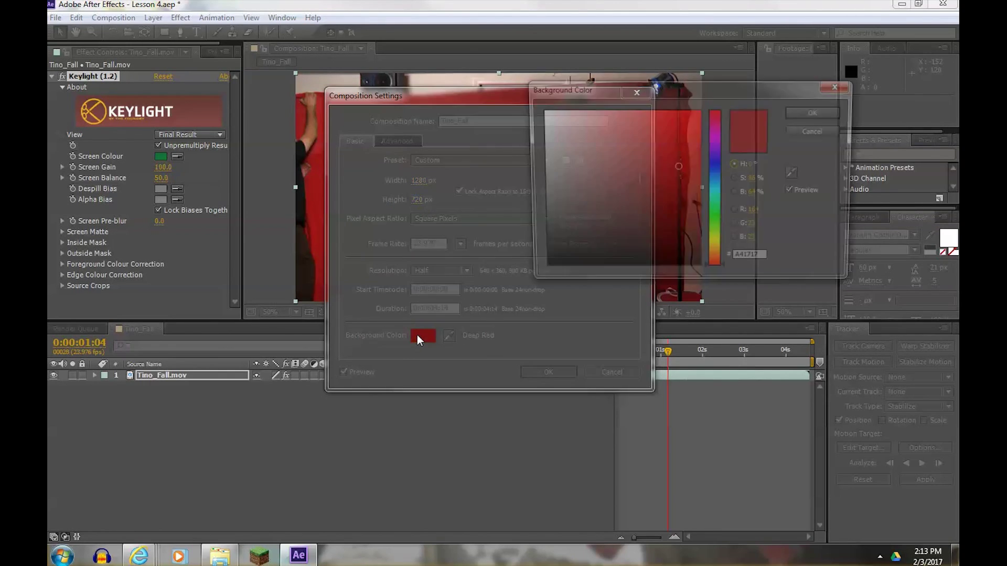
{"action": "left_click", "coordinate": [540, 110]}
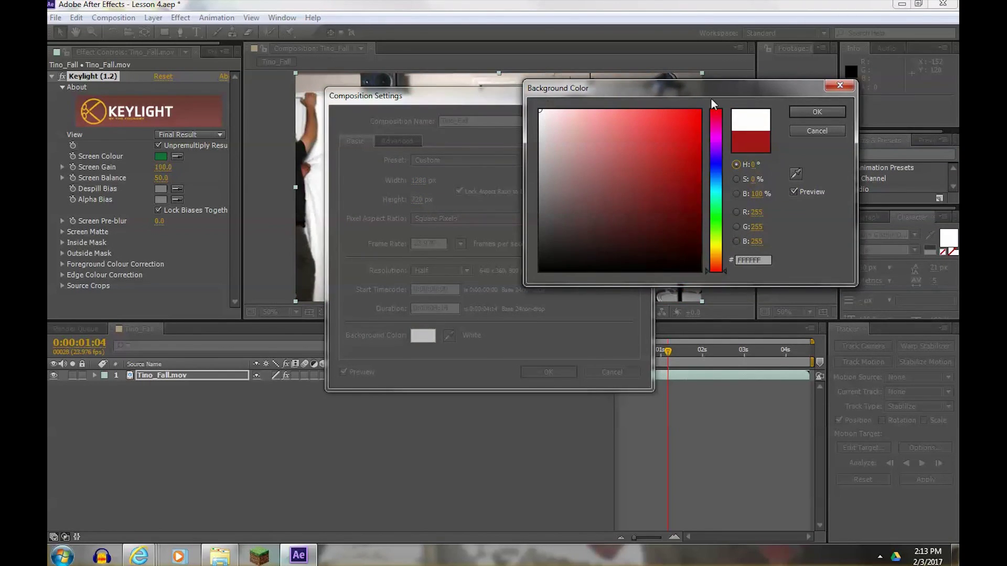
{"action": "left_click", "coordinate": [818, 112]}
{"action": "left_click", "coordinate": [545, 372]}
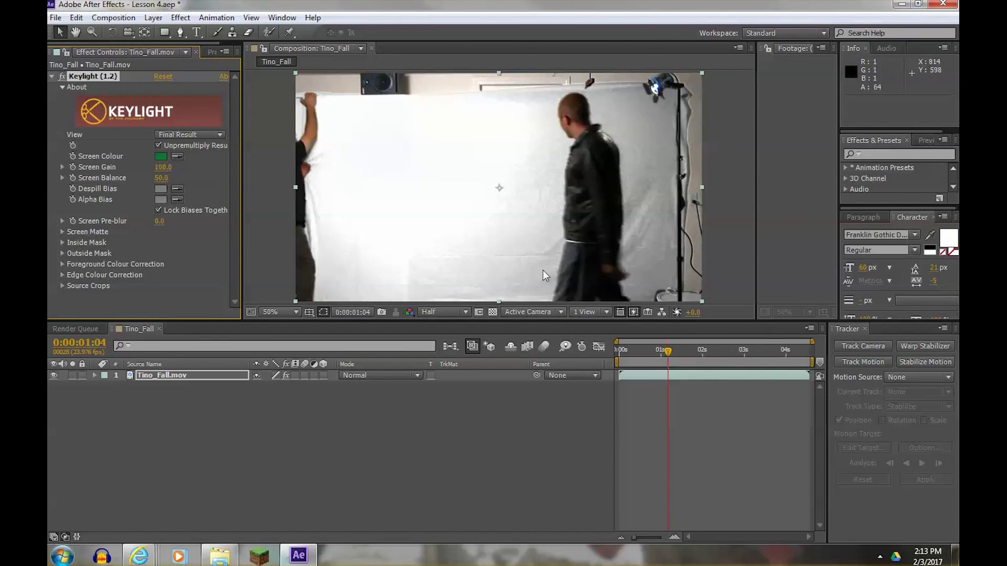
Turn on the transparency grid and switch the viewer resolution from Half to Full
{"action": "left_click", "coordinate": [493, 311]}
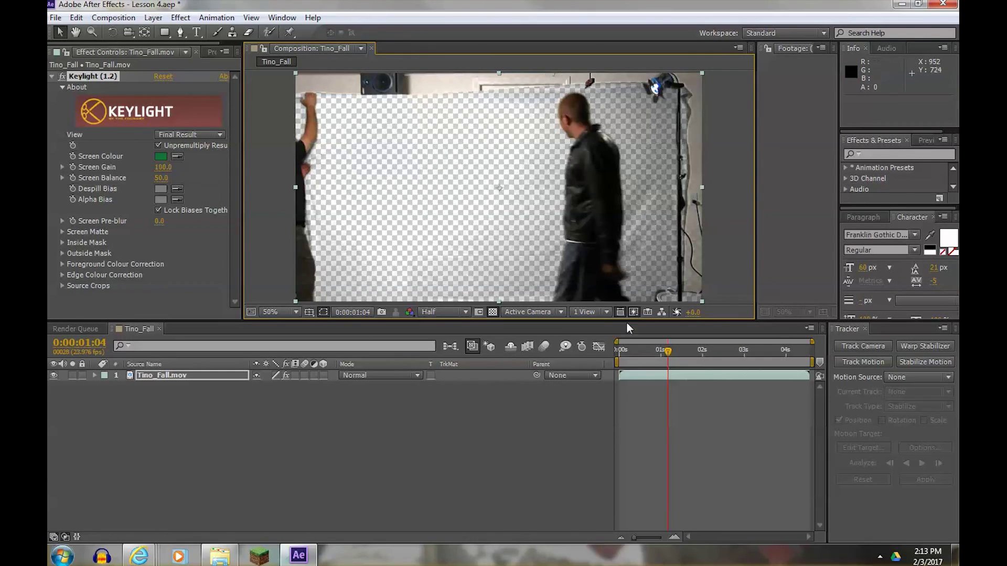
{"action": "mouse_move", "coordinate": [670, 349]}
{"action": "left_mouse_down"}
{"action": "mouse_move", "coordinate": [649, 351]}
{"action": "mouse_move", "coordinate": [692, 352]}
{"action": "mouse_move", "coordinate": [652, 352]}
{"action": "mouse_move", "coordinate": [678, 351]}
{"action": "left_mouse_up"}
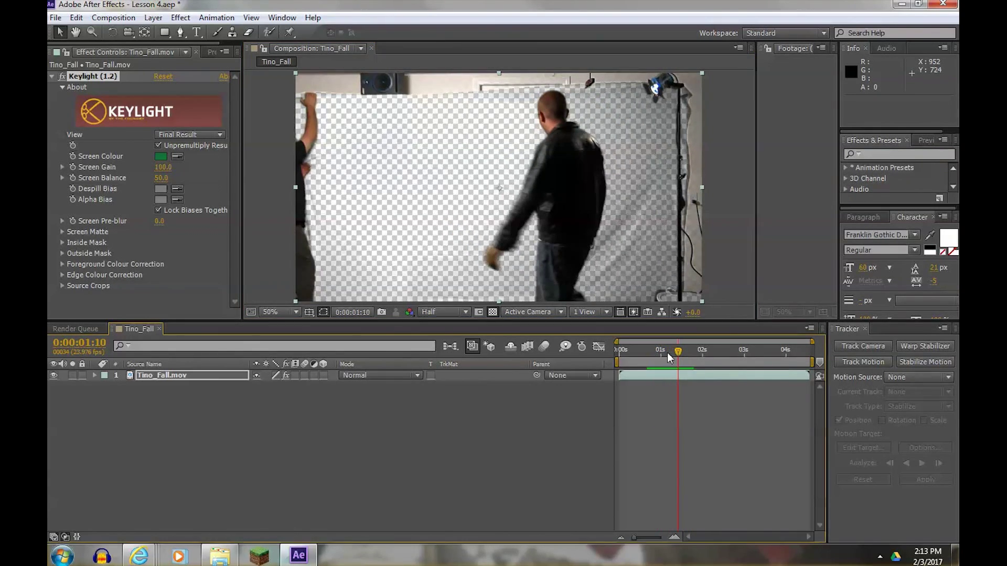
{"action": "left_click", "coordinate": [468, 313]}
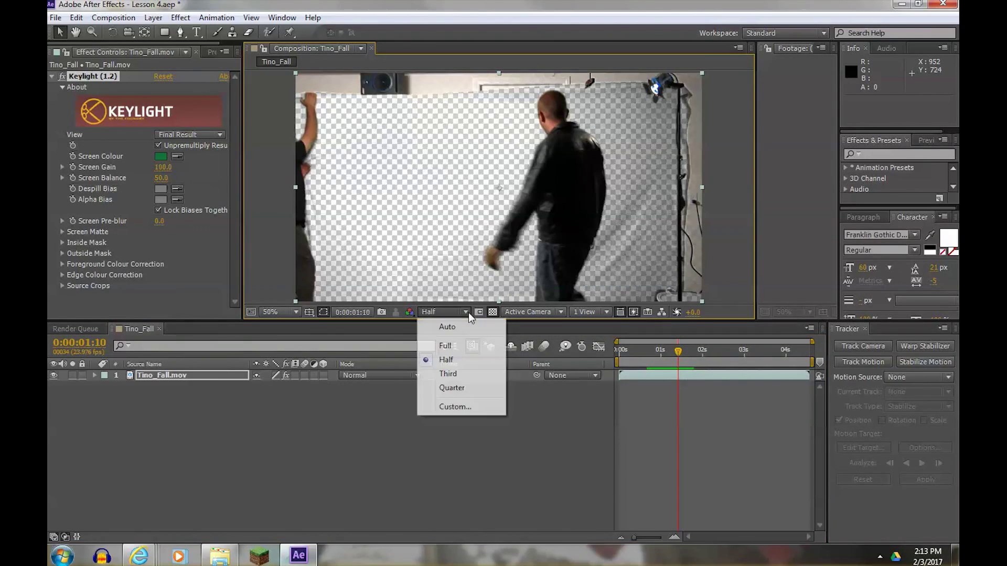
{"action": "left_click", "coordinate": [449, 341]}
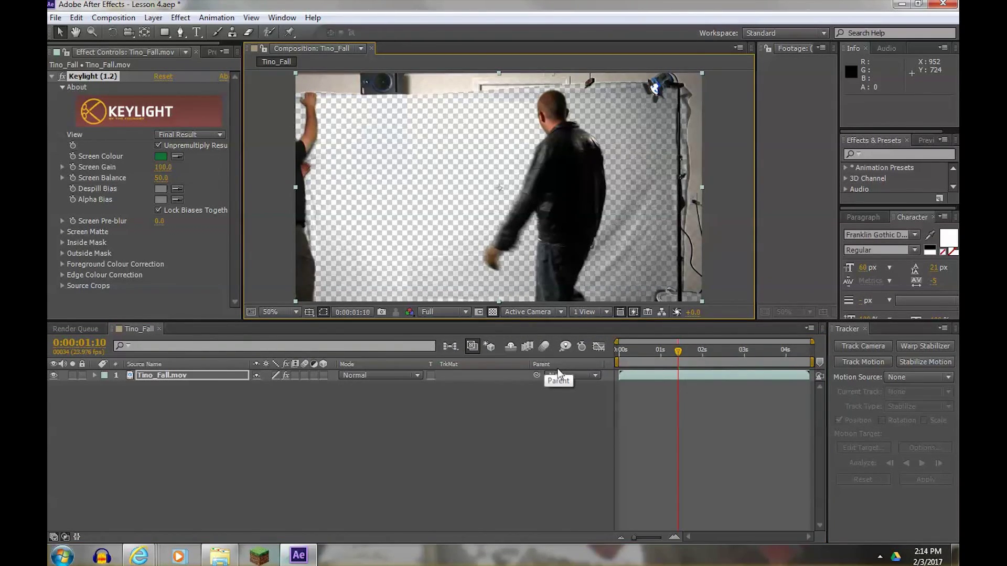
Expand Keylight's Screen Matte settings and reset Clip Black and Clip White to their defaults
{"action": "left_click_drag", "start_coordinate": [678, 350], "coordinate": [703, 348]}
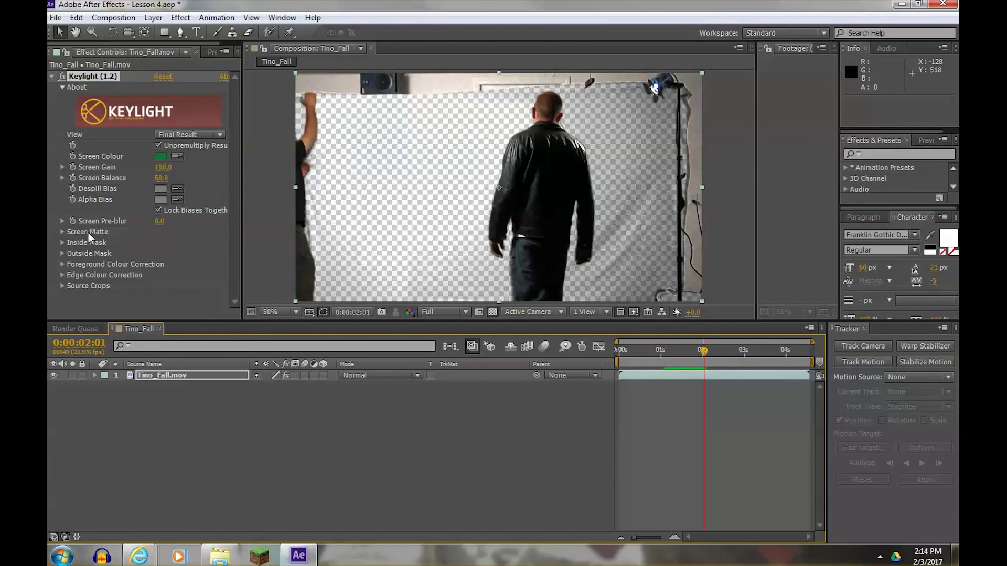
{"action": "left_click", "coordinate": [62, 232]}
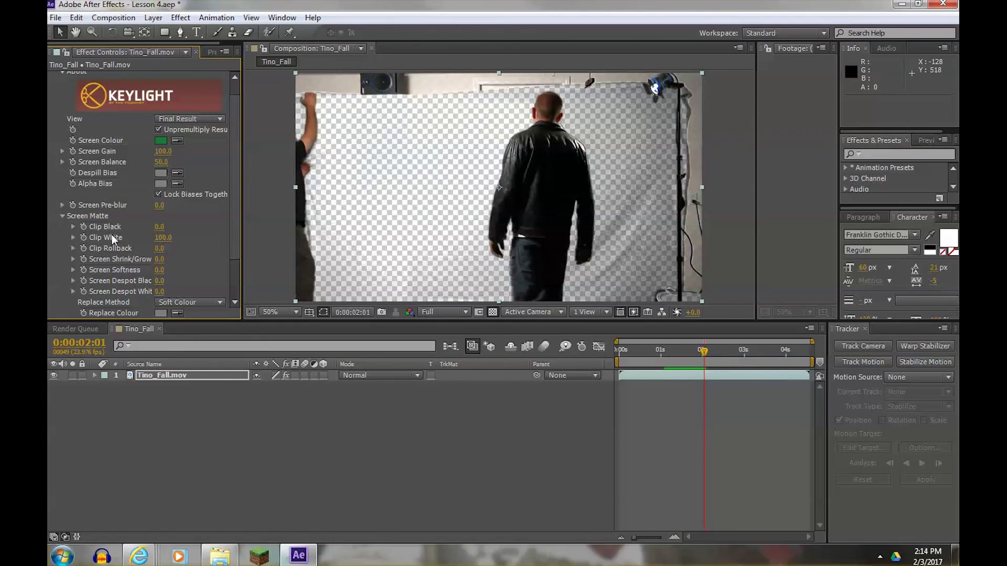
{"action": "mouse_move", "coordinate": [159, 226]}
{"action": "left_mouse_down"}
{"action": "mouse_move", "coordinate": [139, 226]}
{"action": "mouse_move", "coordinate": [171, 226]}
{"action": "left_mouse_up"}
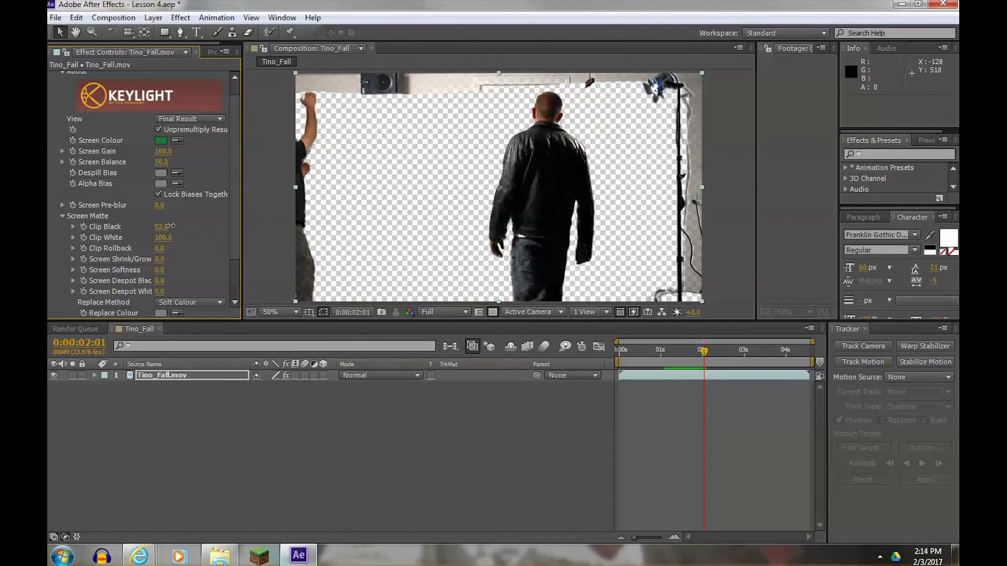
{"action": "mouse_move", "coordinate": [171, 226]}
{"action": "left_mouse_down"}
{"action": "mouse_move", "coordinate": [169, 237]}
{"action": "mouse_move", "coordinate": [154, 227]}
{"action": "left_mouse_up"}
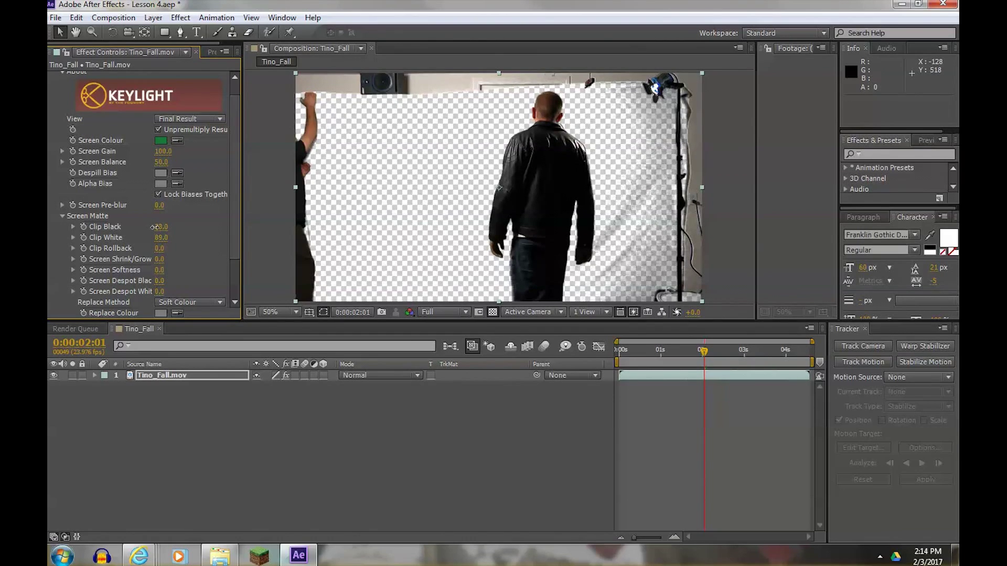
{"action": "right_click", "coordinate": [105, 230]}
{"action": "left_click", "coordinate": [135, 317]}
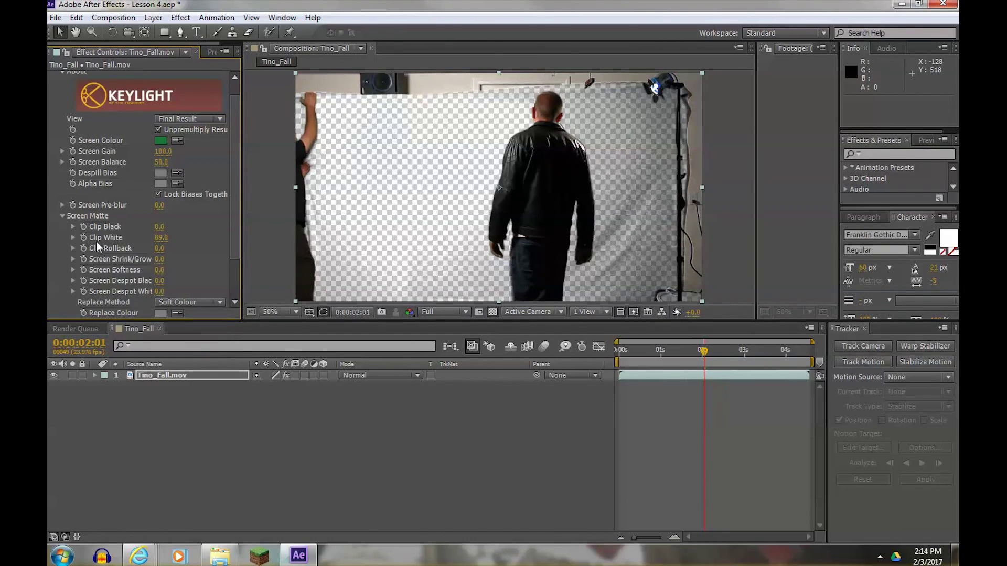
{"action": "right_click", "coordinate": [98, 238]}
{"action": "left_click", "coordinate": [128, 325]}
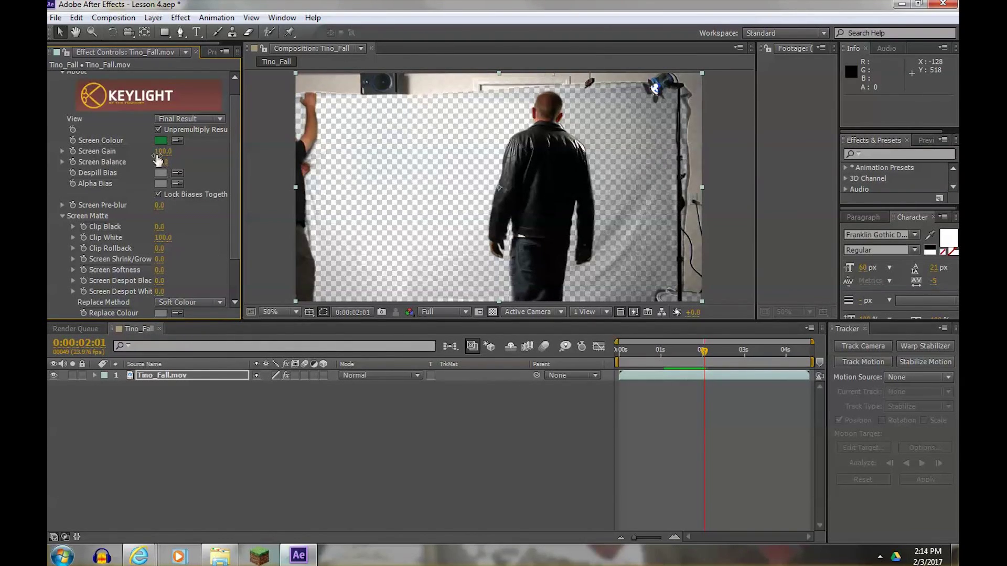
Raise Screen Gain and tune Screen Balance to 55 to remove the pink edges
{"action": "left_click_drag", "start_coordinate": [160, 151], "coordinate": [187, 151]}
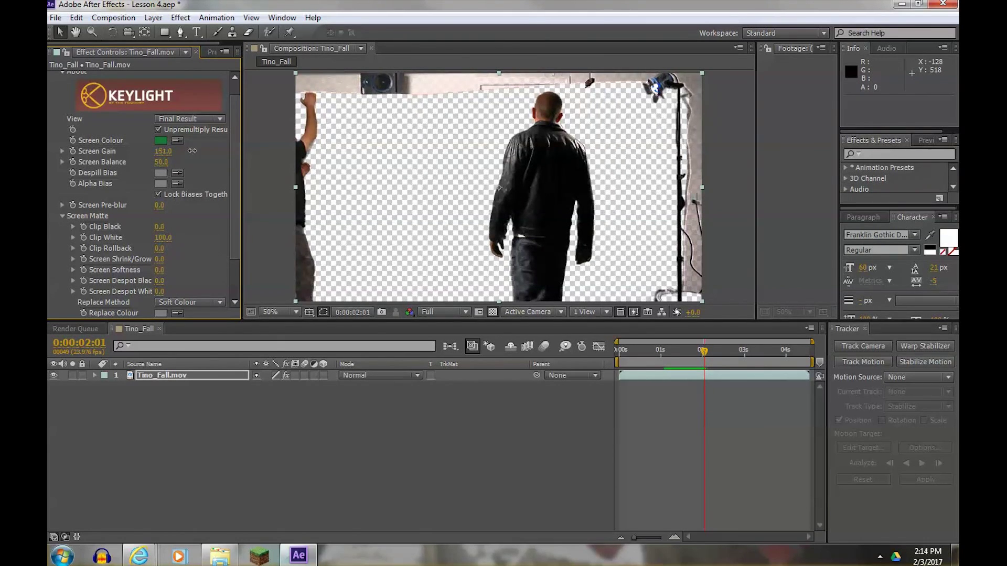
{"action": "left_click_drag", "start_coordinate": [186, 151], "coordinate": [182, 151]}
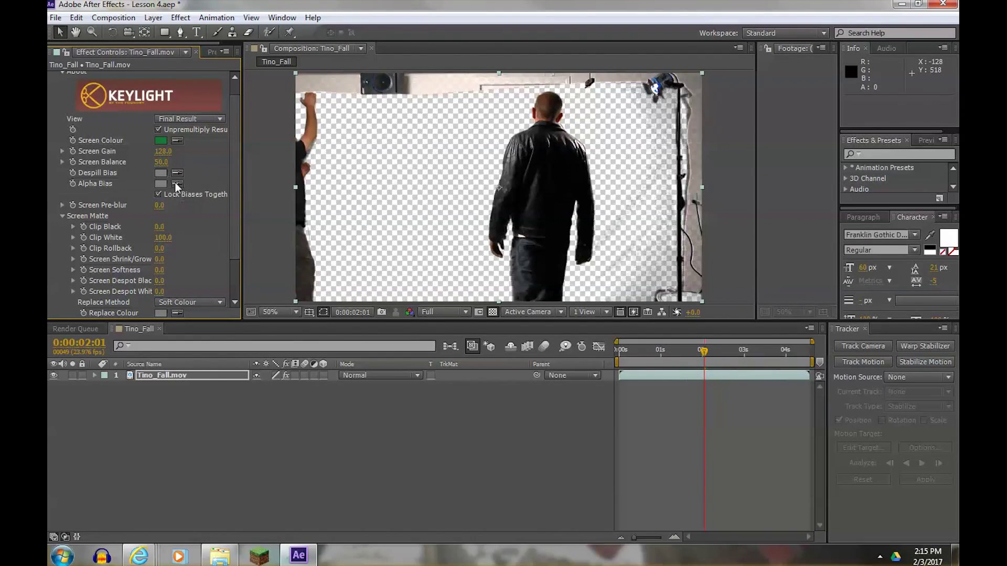
{"action": "left_click_drag", "start_coordinate": [165, 167], "coordinate": [186, 158]}
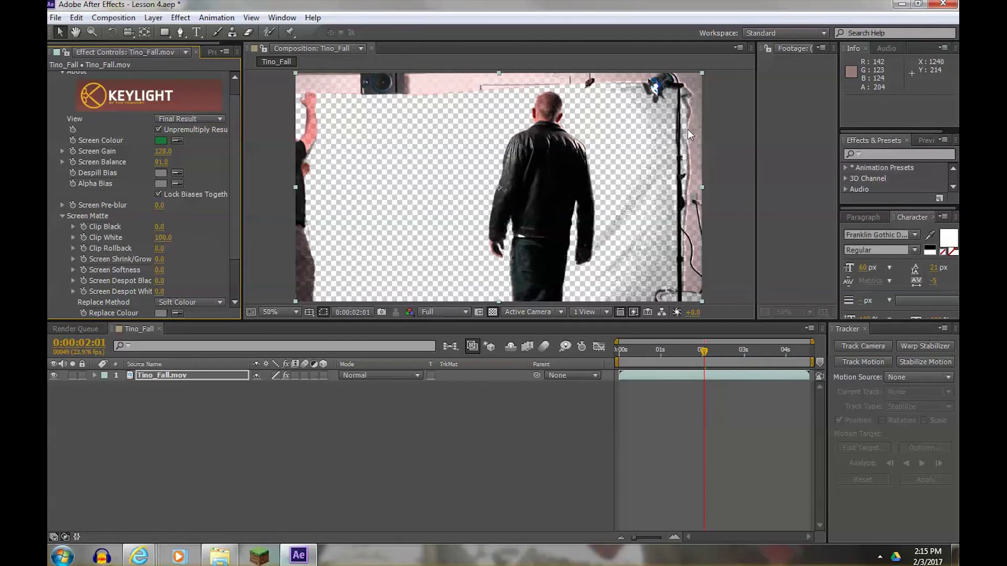
{"action": "left_click_drag", "start_coordinate": [168, 167], "coordinate": [198, 162]}
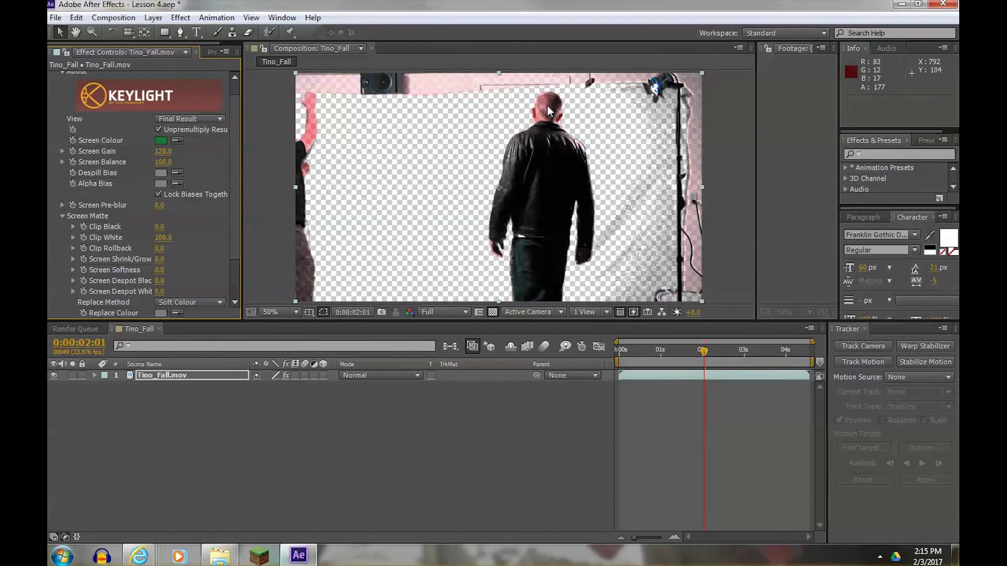
{"action": "left_click_drag", "start_coordinate": [161, 167], "coordinate": [146, 162]}
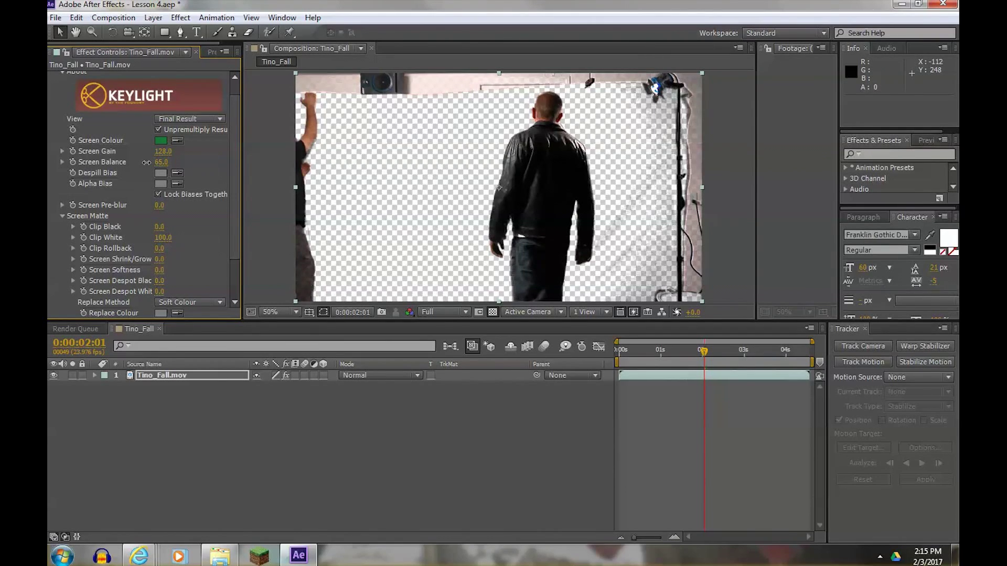
{"action": "mouse_move", "coordinate": [146, 163]}
{"action": "left_mouse_down"}
{"action": "mouse_move", "coordinate": [122, 161]}
{"action": "mouse_move", "coordinate": [141, 162]}
{"action": "left_mouse_up"}
Trim Screen Gain to 125, then set Clip White to 83 and Clip Black to 26
{"action": "left_click_drag", "start_coordinate": [161, 151], "coordinate": [159, 151]}
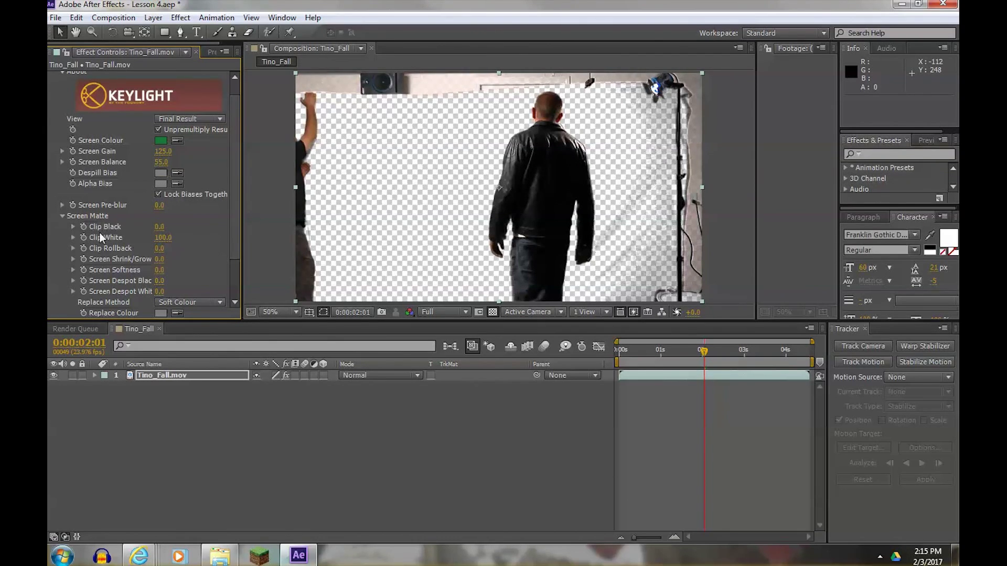
{"action": "left_click_drag", "start_coordinate": [161, 241], "coordinate": [146, 232]}
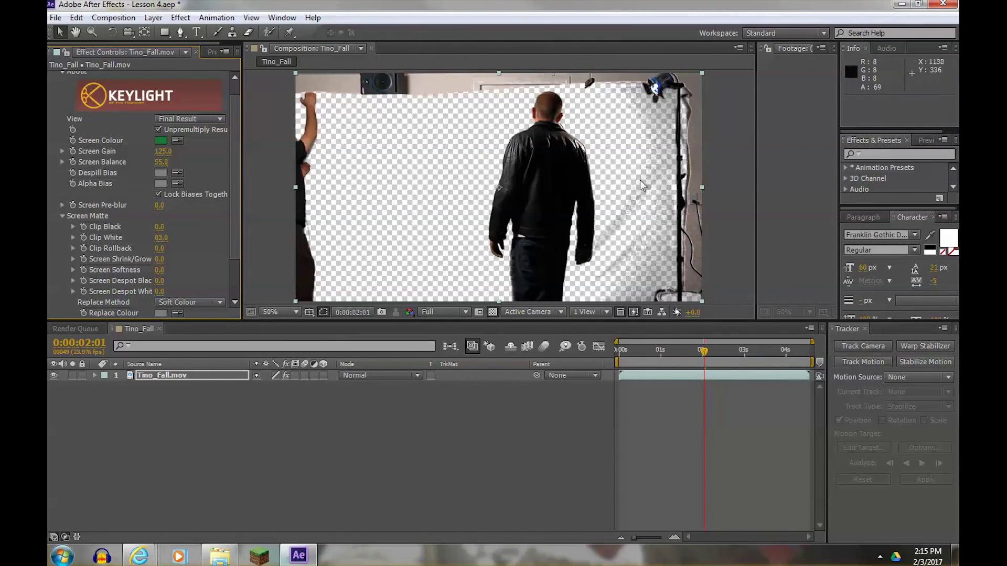
{"action": "left_click_drag", "start_coordinate": [159, 226], "coordinate": [172, 222]}
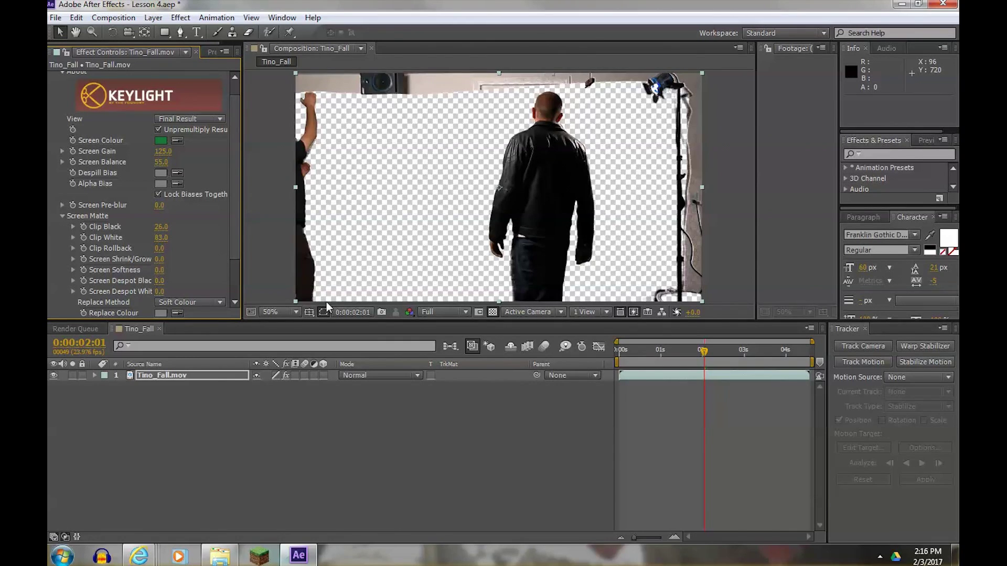
{"action": "left_click", "coordinate": [155, 376]}
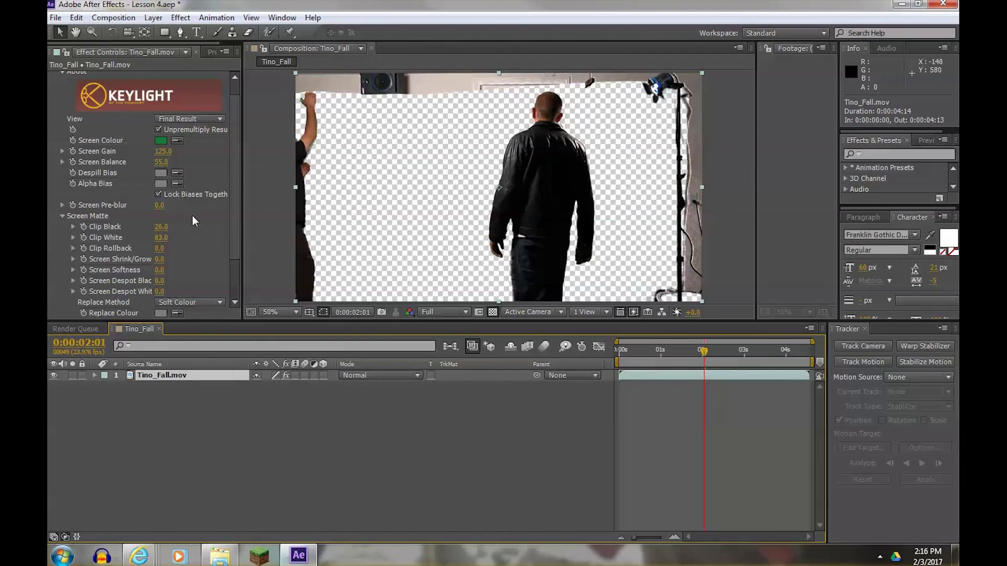
Switch to the Pen tool and set the viewer magnification to Fit
{"action": "left_click", "coordinate": [181, 33]}
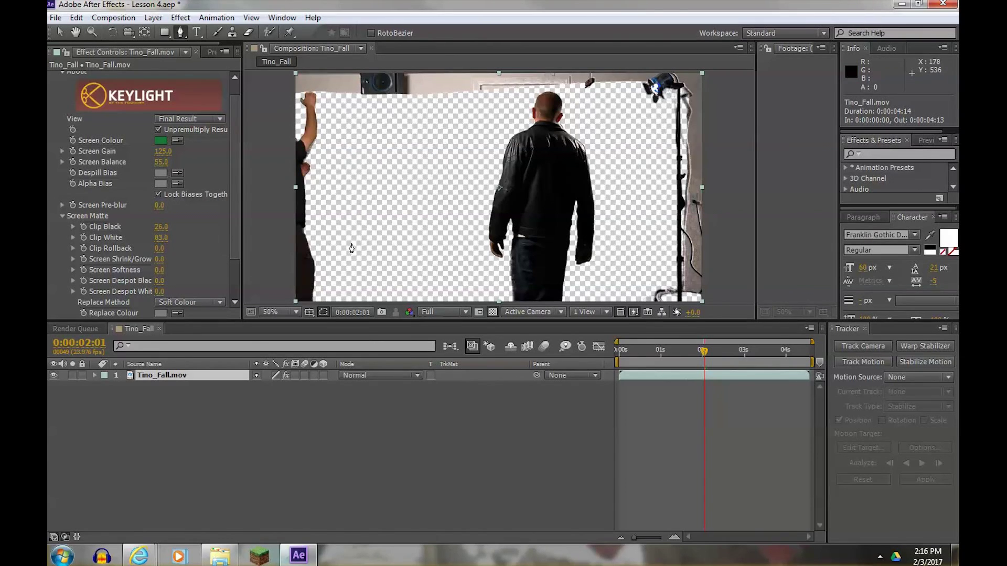
{"action": "left_click", "coordinate": [296, 312]}
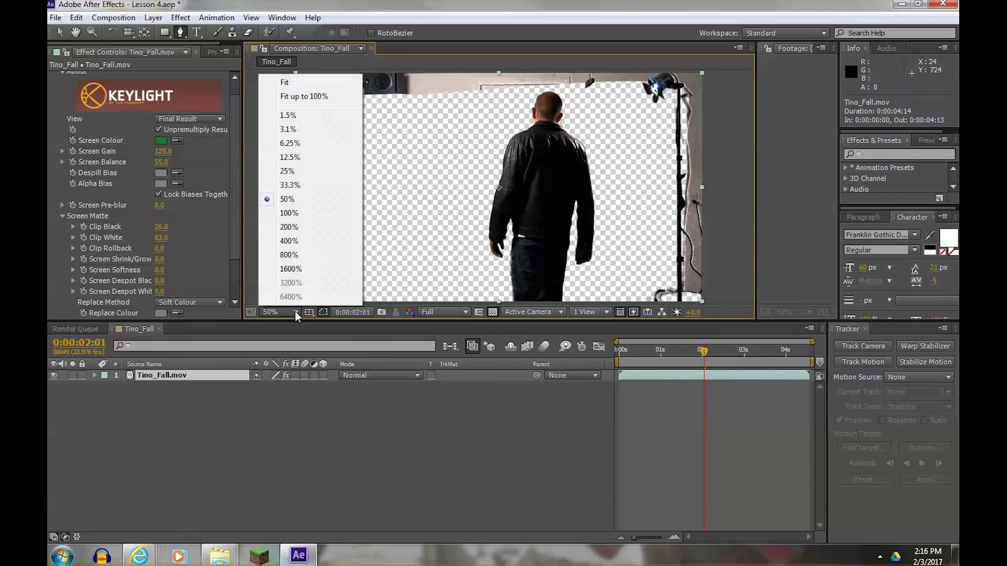
{"action": "left_click", "coordinate": [296, 98]}
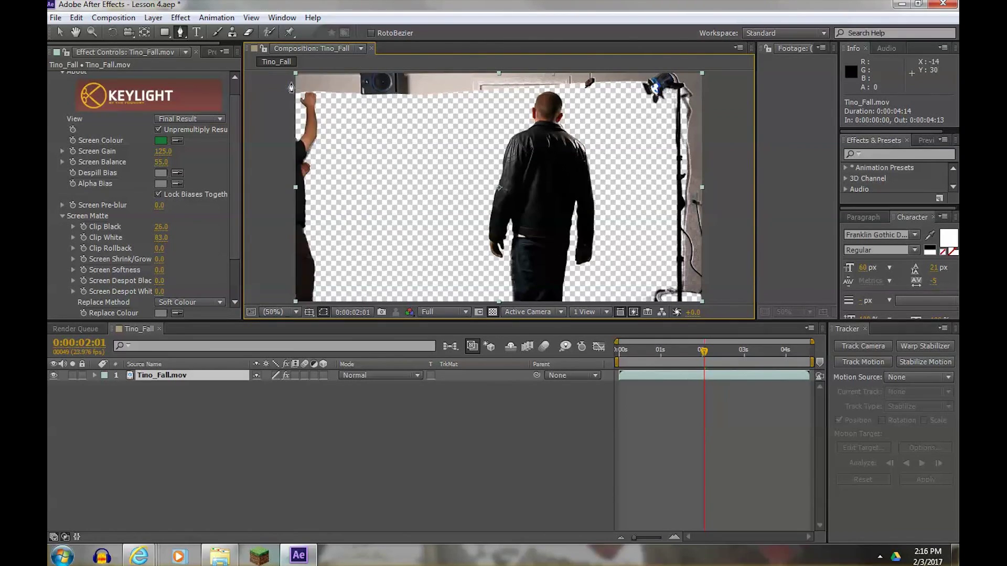
Start the mask at the bottom-left and trace up the left side and along the top edge
{"action": "left_click", "coordinate": [319, 301]}
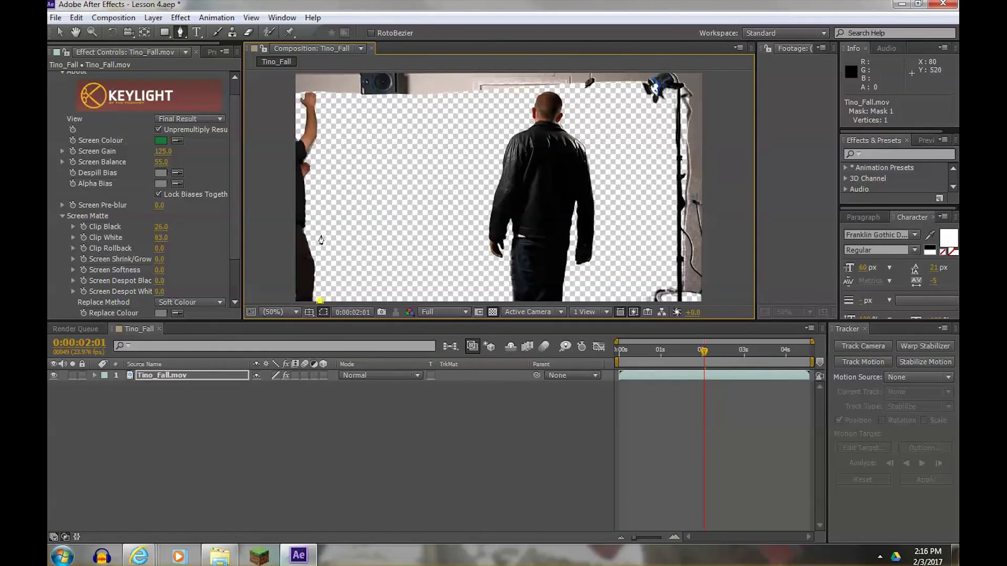
{"action": "left_click", "coordinate": [320, 200]}
{"action": "left_click", "coordinate": [431, 99]}
{"action": "left_click", "coordinate": [489, 93]}
{"action": "left_click", "coordinate": [572, 85]}
{"action": "left_click", "coordinate": [586, 95]}
{"action": "left_click", "coordinate": [603, 86]}
Continue the mask inside the light stand, down the right side, and close it at the start point
{"action": "left_click", "coordinate": [629, 86]}
{"action": "left_click", "coordinate": [646, 106]}
{"action": "left_click", "coordinate": [670, 109]}
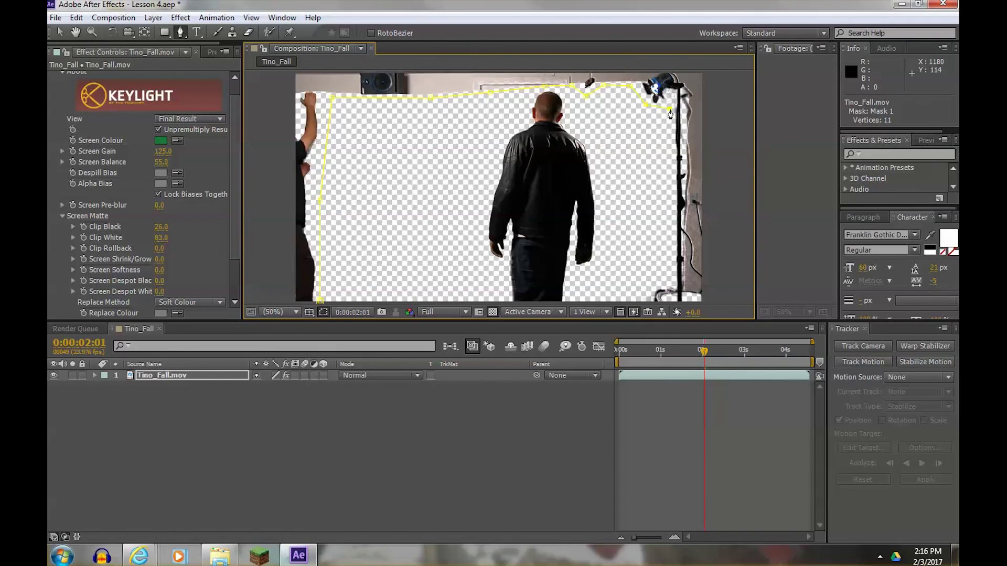
{"action": "left_click", "coordinate": [671, 275]}
{"action": "left_click", "coordinate": [648, 283]}
{"action": "left_click", "coordinate": [646, 298]}
{"action": "left_click", "coordinate": [645, 301]}
{"action": "left_click", "coordinate": [321, 303]}
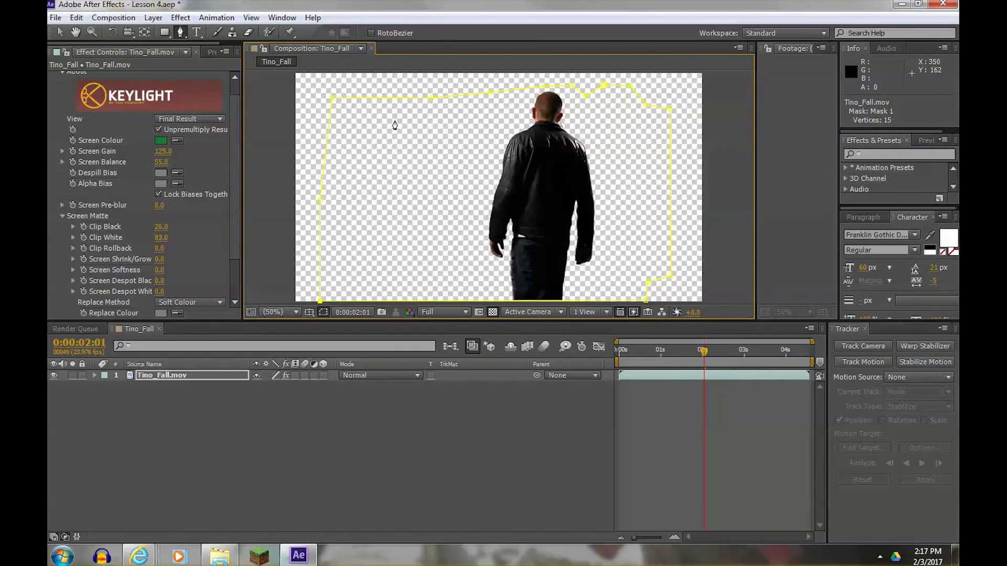
Return to the Selection tool and turn off the transparency grid
{"action": "left_click", "coordinate": [60, 30]}
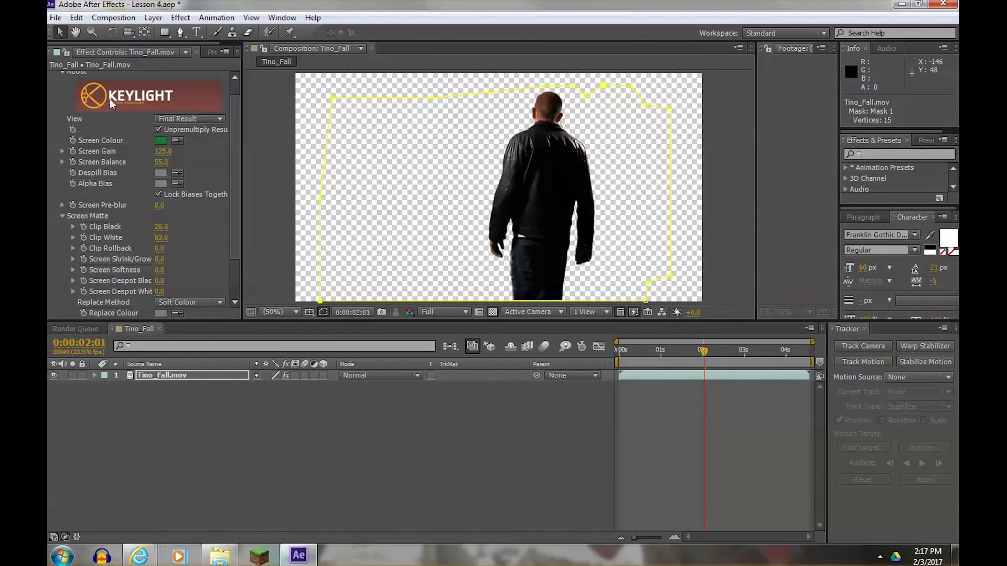
{"action": "left_click", "coordinate": [493, 313]}
{"action": "left_click", "coordinate": [493, 312]}
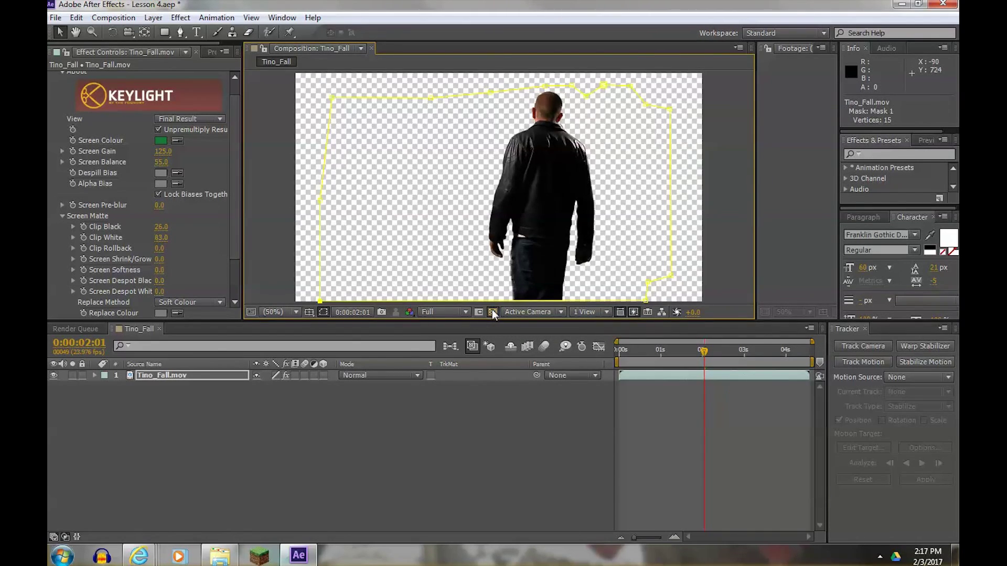
{"action": "left_click", "coordinate": [493, 312]}
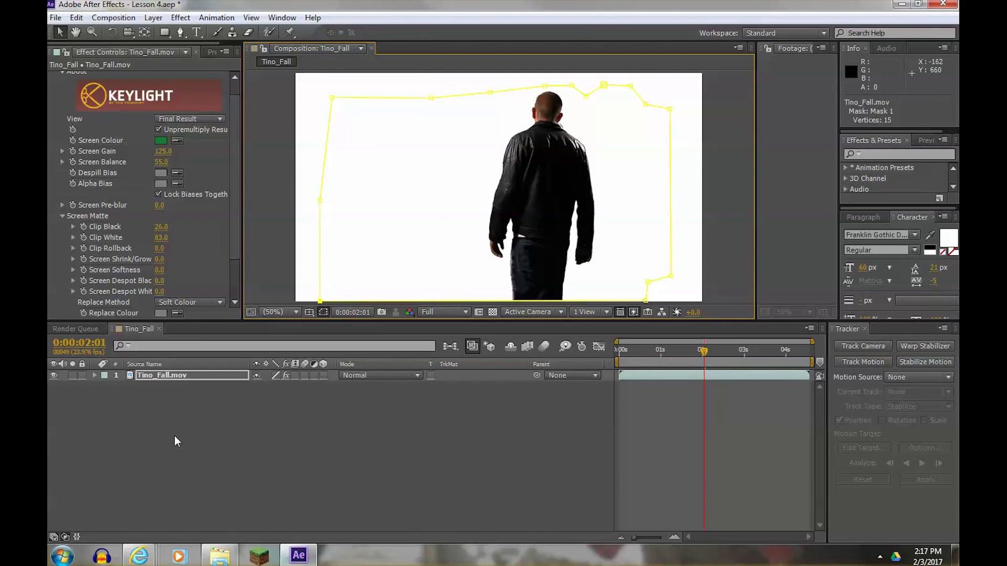
Deselect the layer, show the Project panel, and minimize After Effects
{"action": "left_click", "coordinate": [156, 398]}
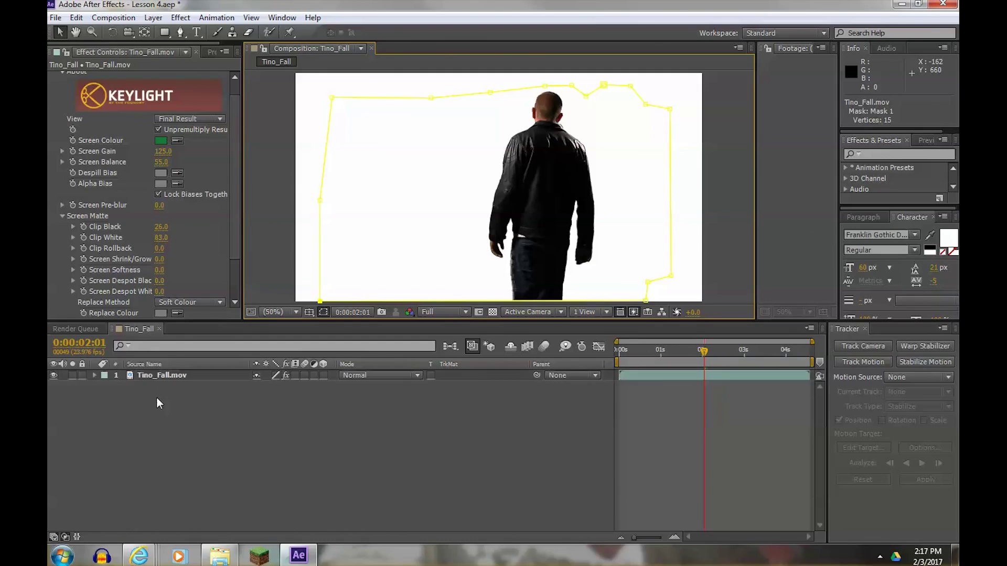
{"action": "left_click", "coordinate": [210, 52]}
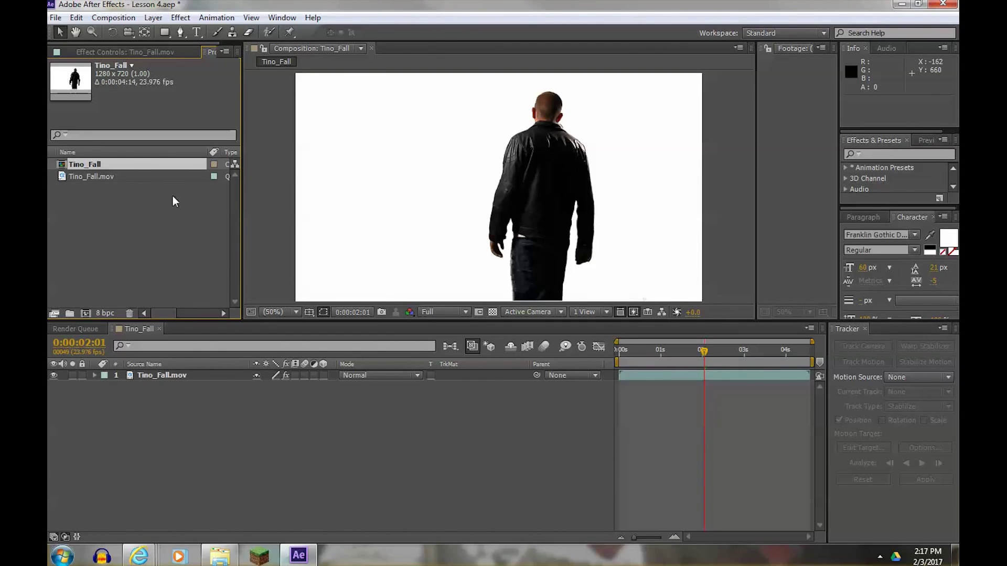
{"action": "left_click", "coordinate": [902, 4]}
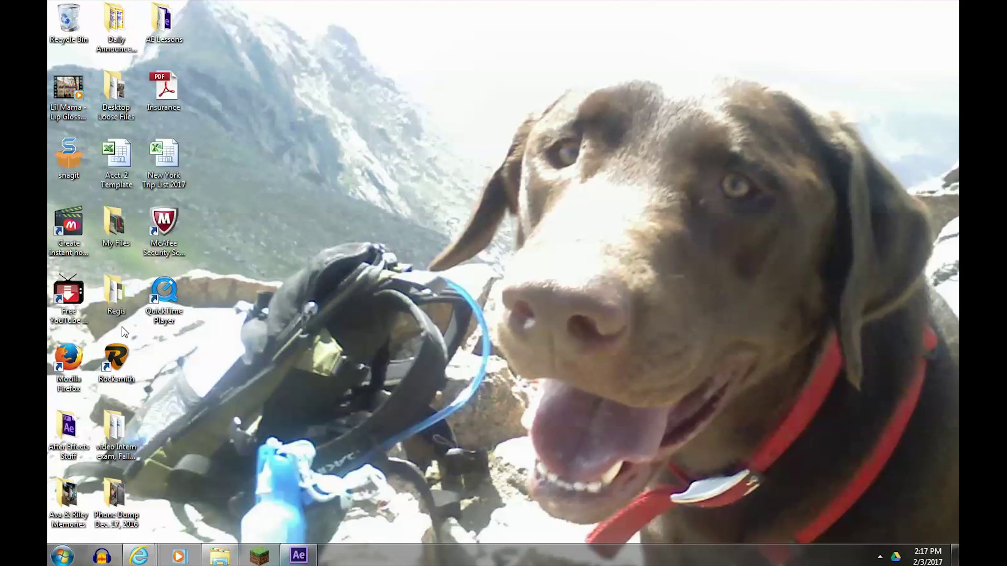
Open the desktop's After Effects Stuff folder, then its VideoCopilot subfolder
{"action": "double_click", "coordinate": [73, 443]}
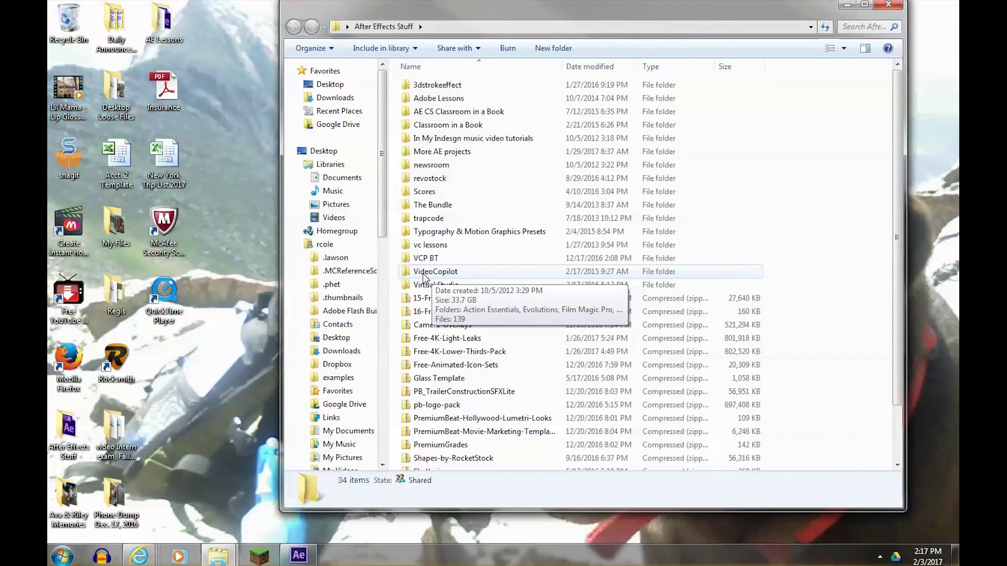
{"action": "double_click", "coordinate": [405, 272]}
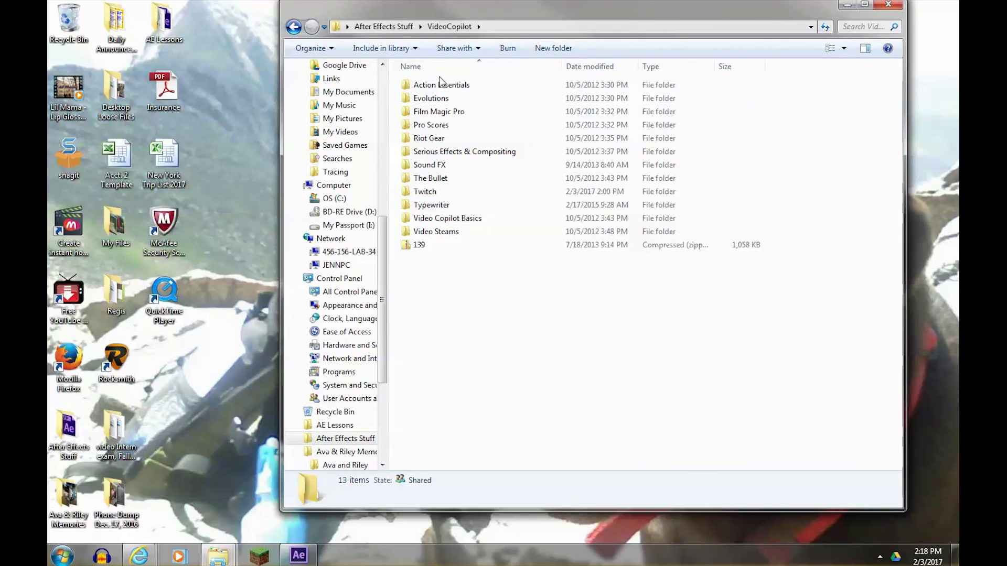
{"action": "mouse_move", "coordinate": [407, 86]}
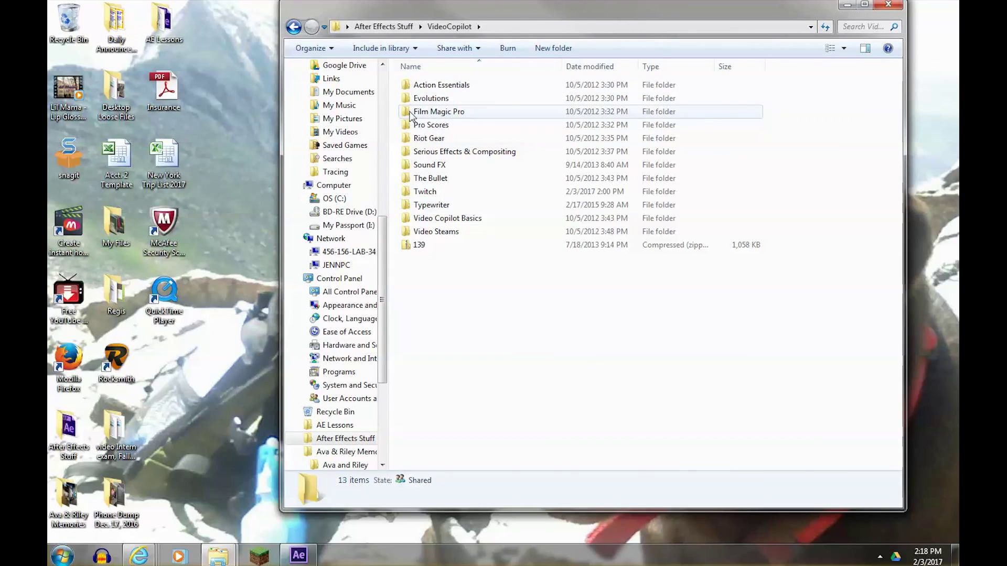
{"action": "mouse_move", "coordinate": [408, 104]}
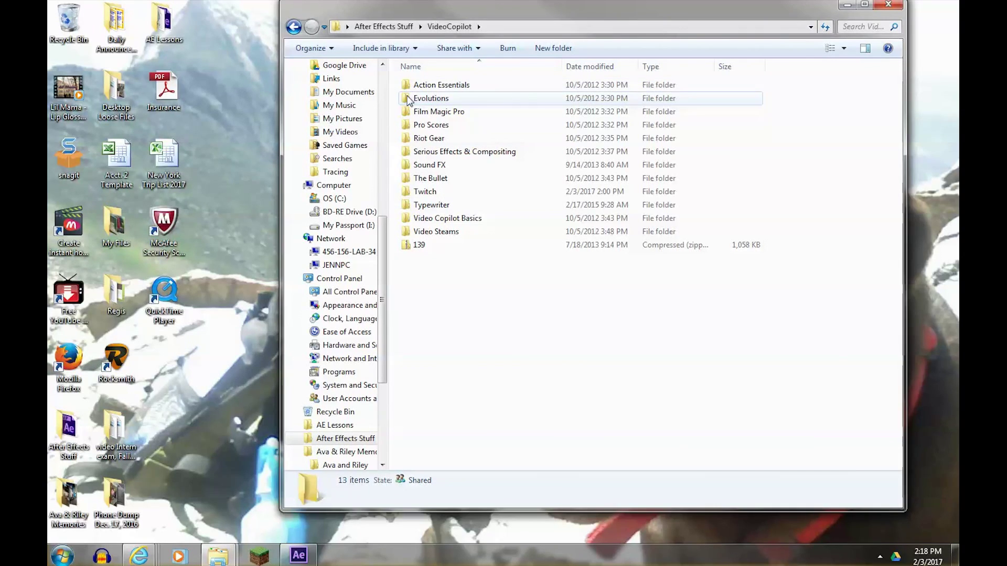
Browse into Evolutions > Evolution > Arrows
{"action": "double_click", "coordinate": [409, 100]}
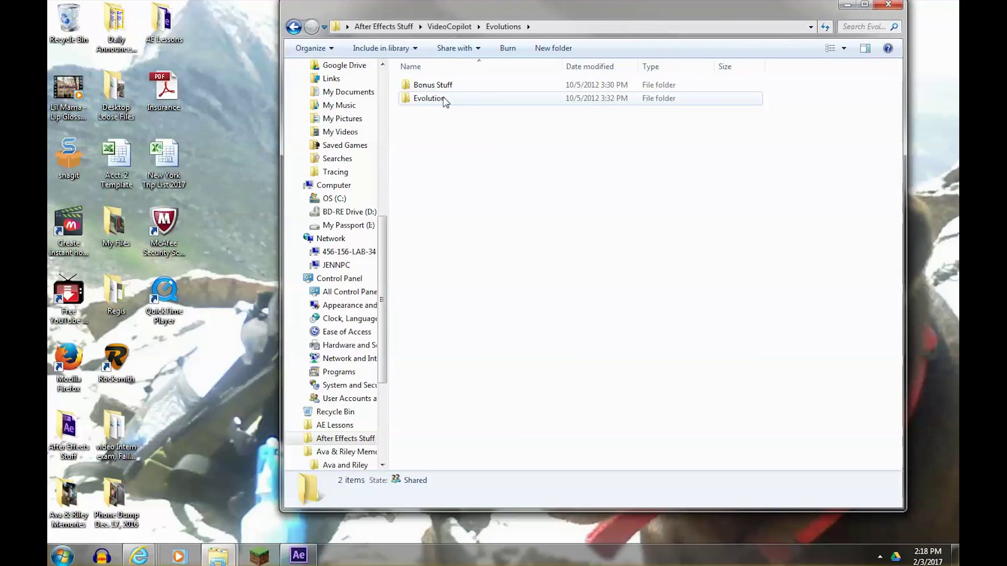
{"action": "double_click", "coordinate": [408, 99]}
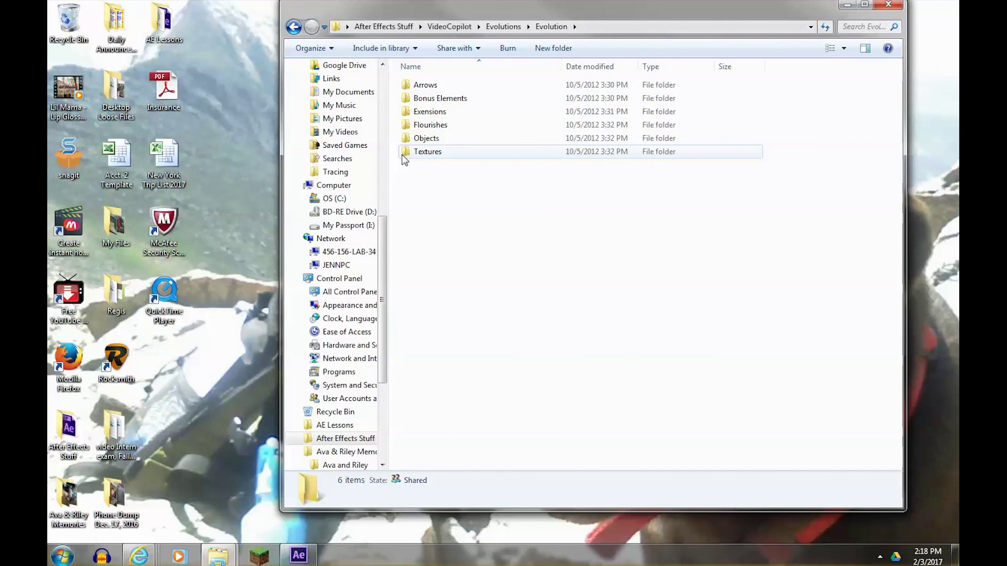
{"action": "double_click", "coordinate": [414, 85]}
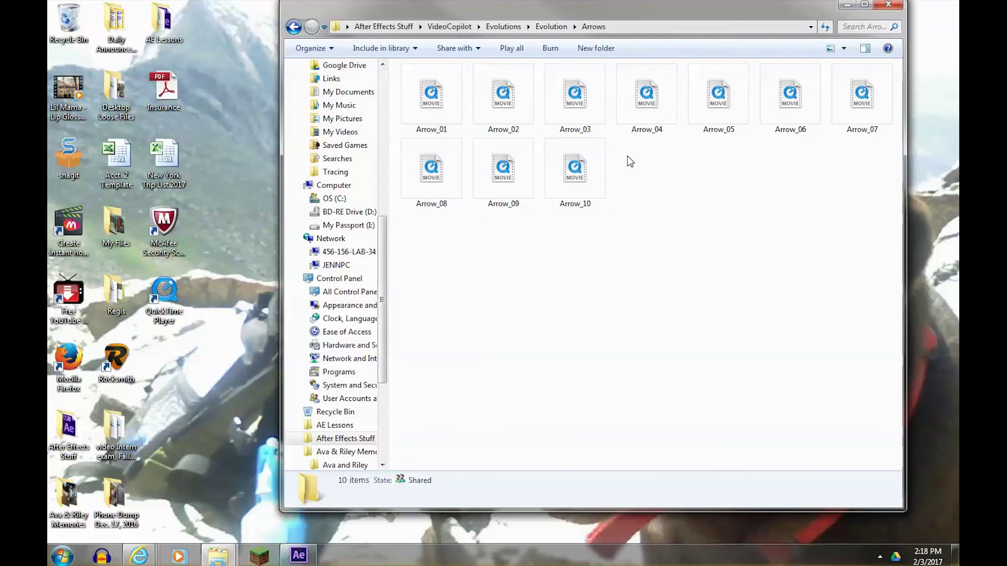
Preview Arrow_04 in QuickTime, close it, and go back to the Evolution folder
{"action": "mouse_move", "coordinate": [651, 100]}
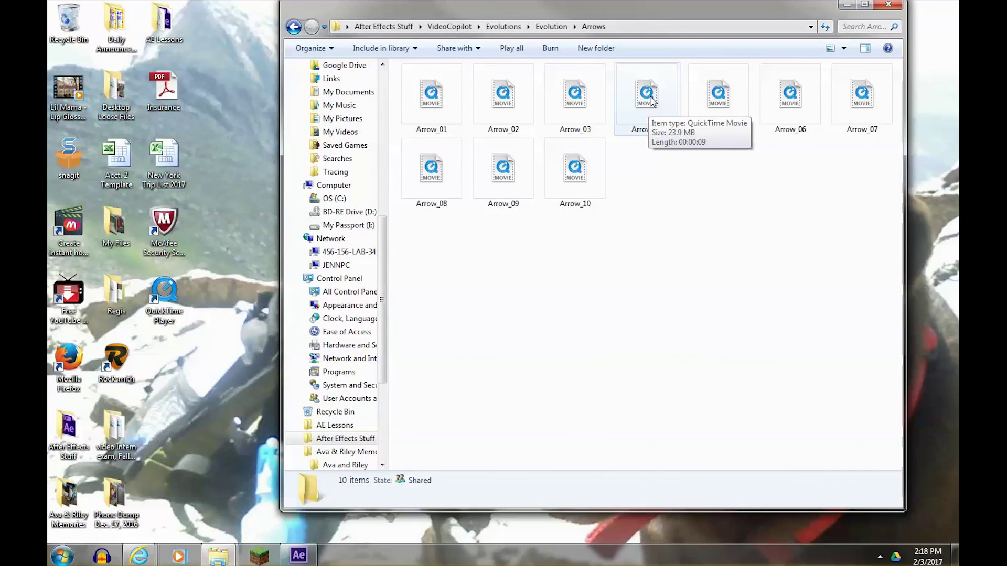
{"action": "left_click", "coordinate": [650, 99]}
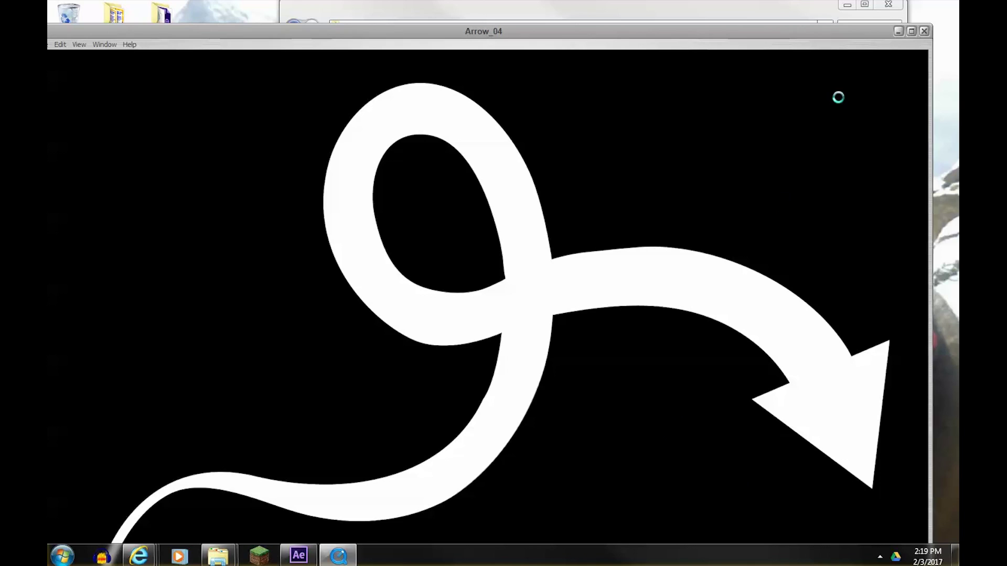
{"action": "left_click", "coordinate": [925, 31]}
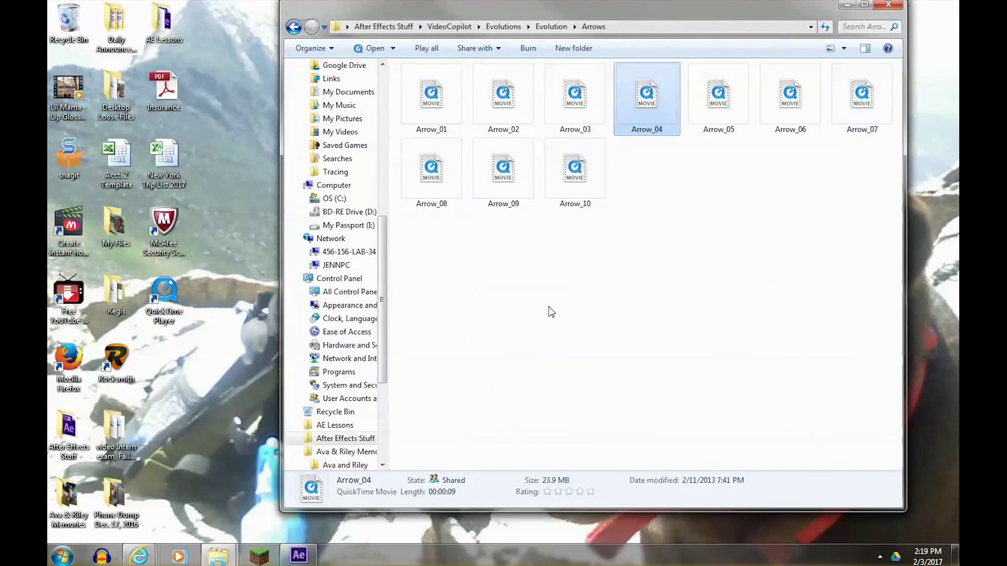
{"action": "left_click", "coordinate": [293, 27]}
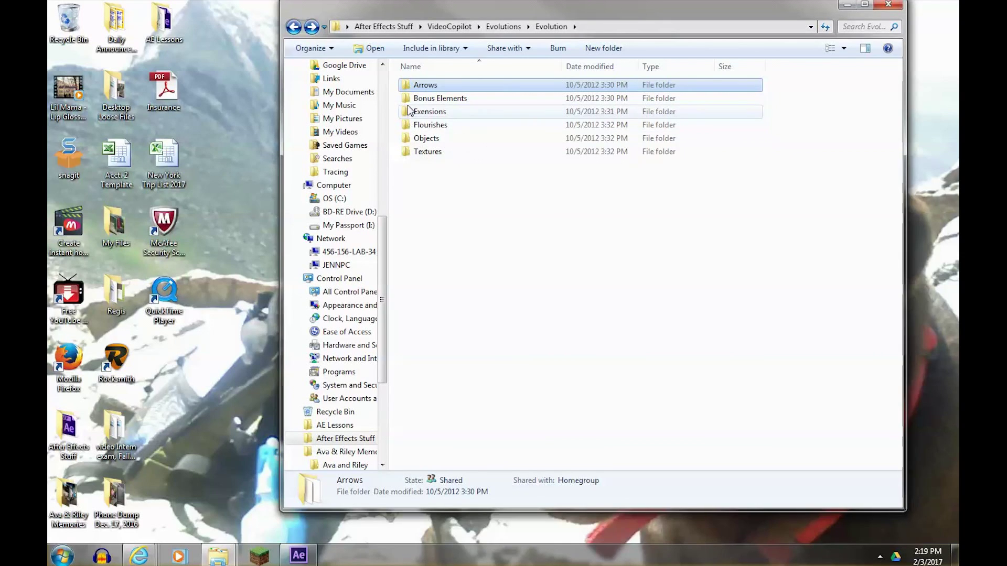
Preview Flourish_11 from Flourishes in QuickTime, then go back two folder levels
{"action": "double_click", "coordinate": [405, 124]}
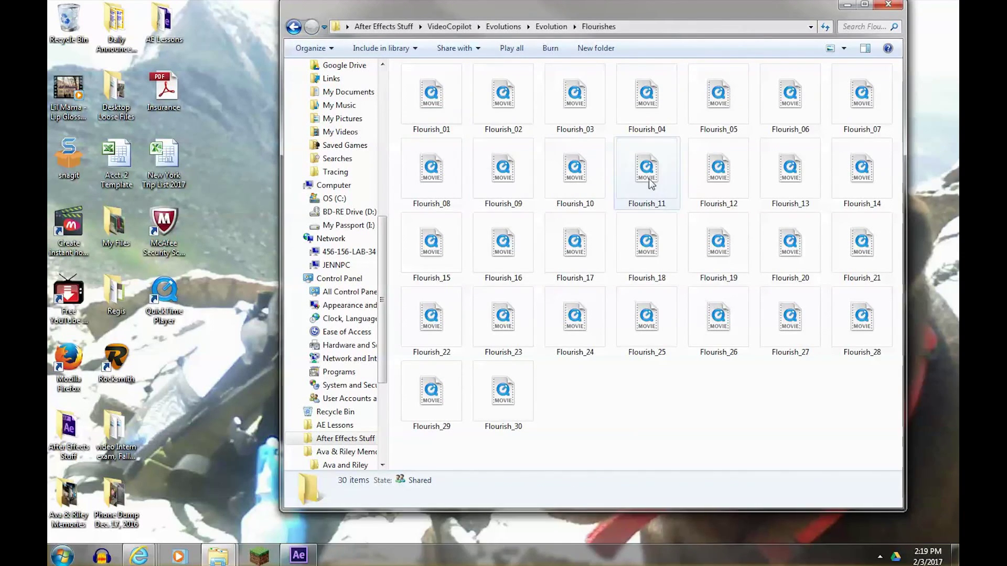
{"action": "left_click", "coordinate": [650, 182]}
{"action": "double_click", "coordinate": [652, 181]}
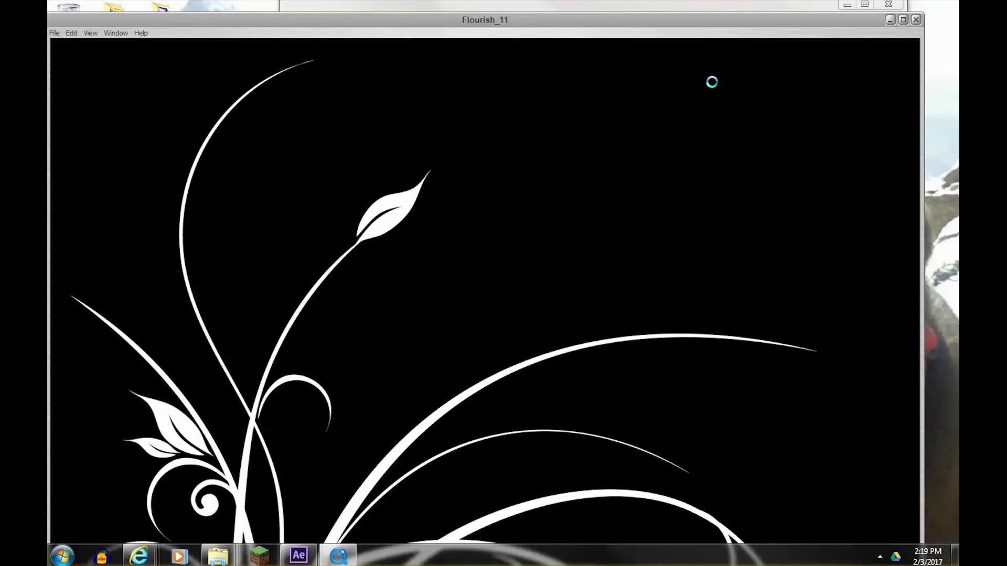
{"action": "left_click", "coordinate": [914, 20]}
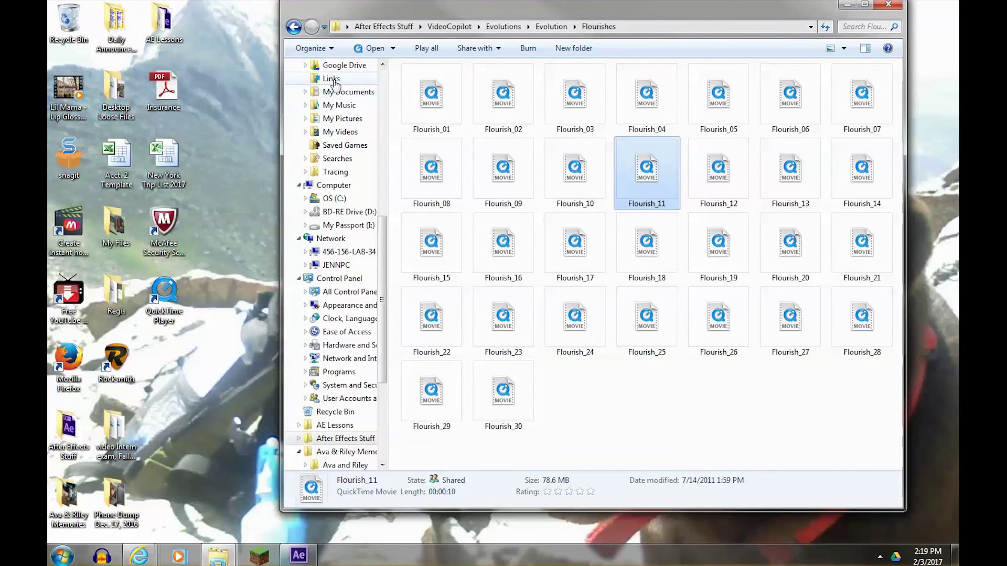
{"action": "left_click", "coordinate": [294, 27]}
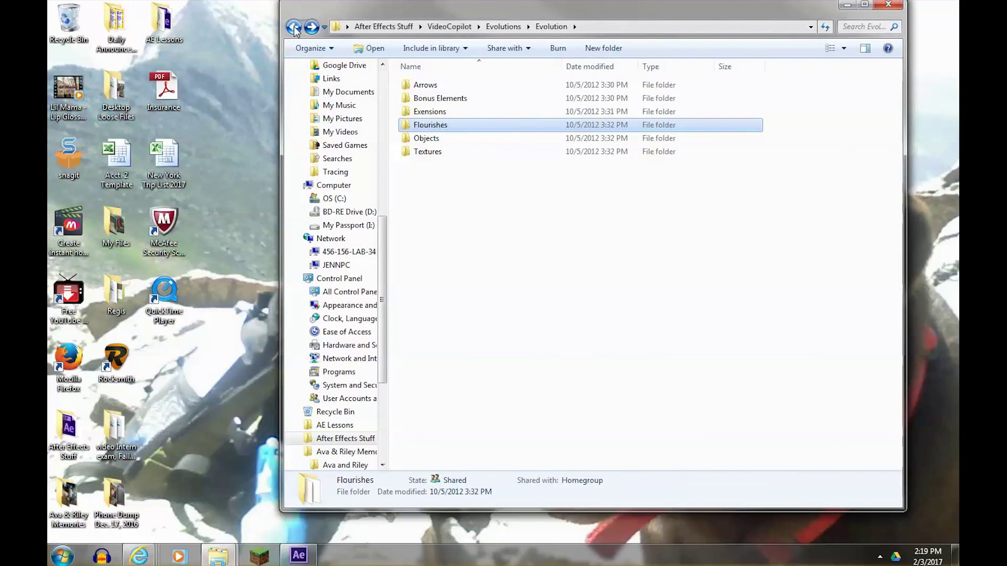
{"action": "left_click", "coordinate": [295, 27]}
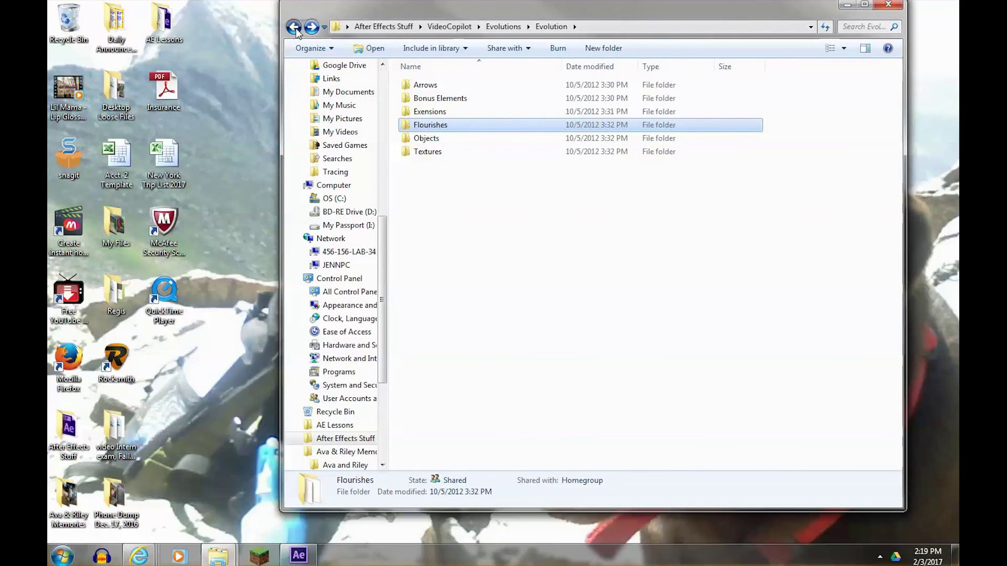
Browse to Action Essentials > Action Movie Essentials > Muzzle_Flashes
{"action": "left_click", "coordinate": [294, 28]}
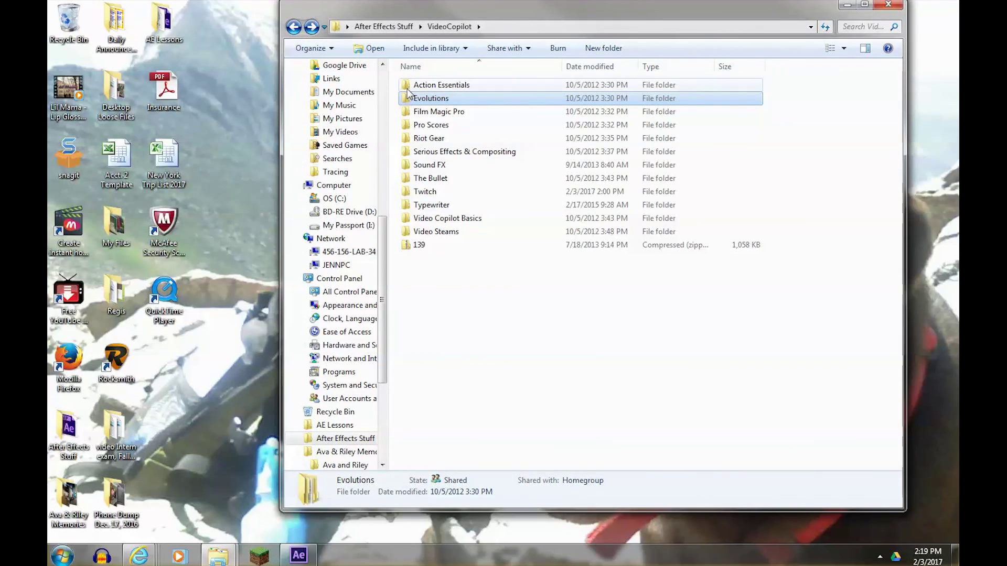
{"action": "key", "text": "Up"}
{"action": "key", "text": "Return"}
{"action": "left_click_drag", "start_coordinate": [442, 18], "coordinate": [337, 39]}
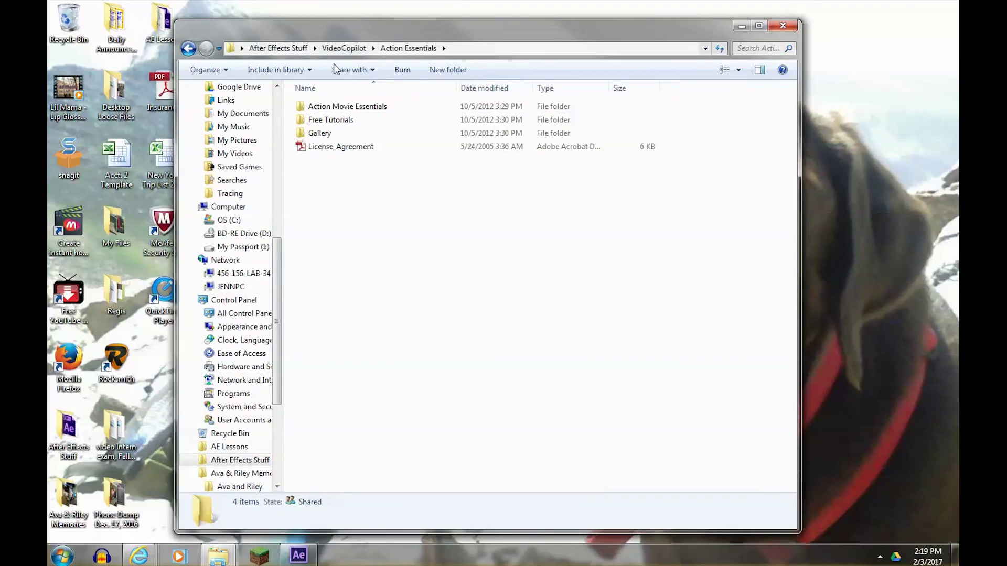
{"action": "double_click", "coordinate": [300, 107]}
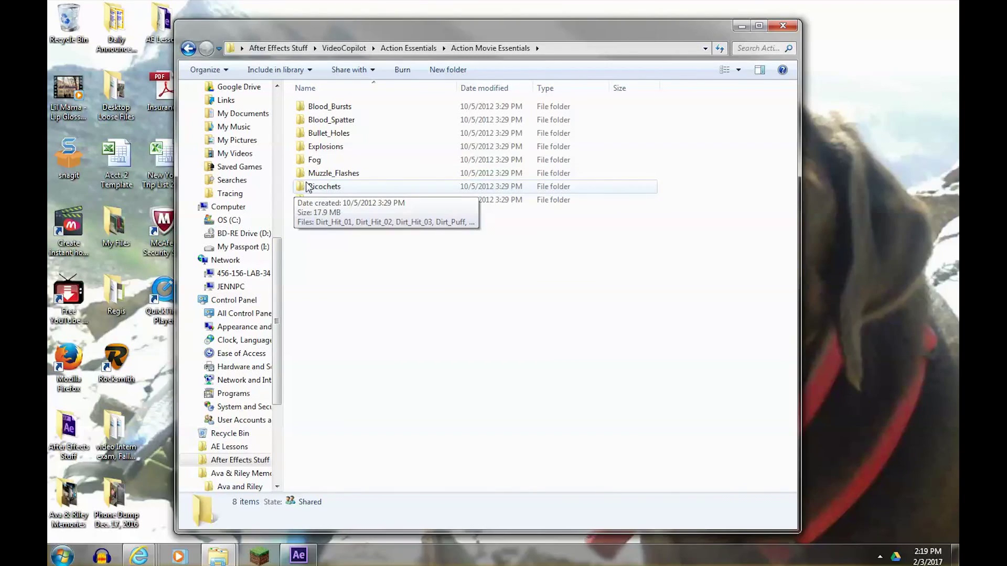
{"action": "double_click", "coordinate": [333, 174]}
Preview the ShotGun_02 and 9mm_02 muzzle flash clips
{"action": "left_click", "coordinate": [407, 193]}
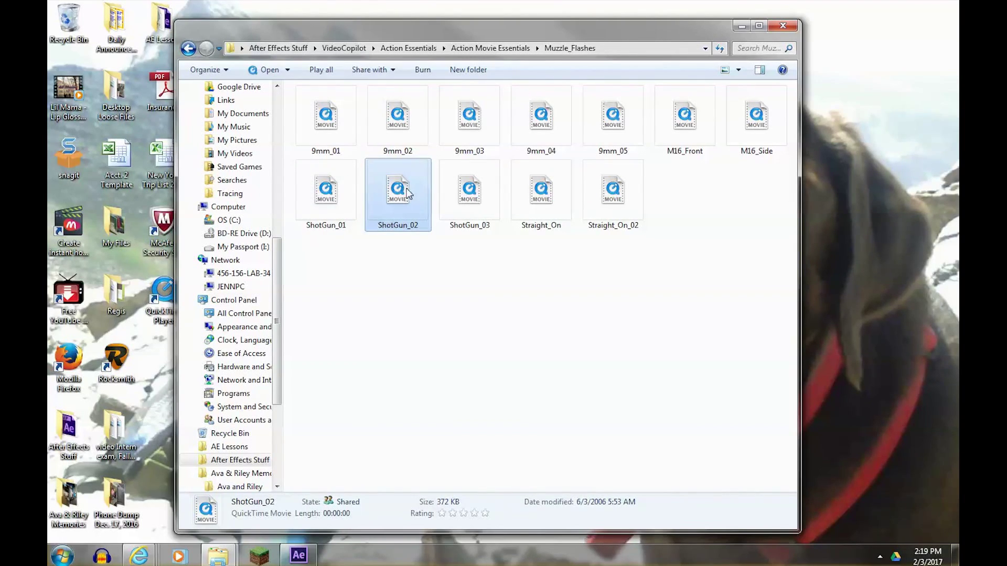
{"action": "double_click", "coordinate": [409, 189]}
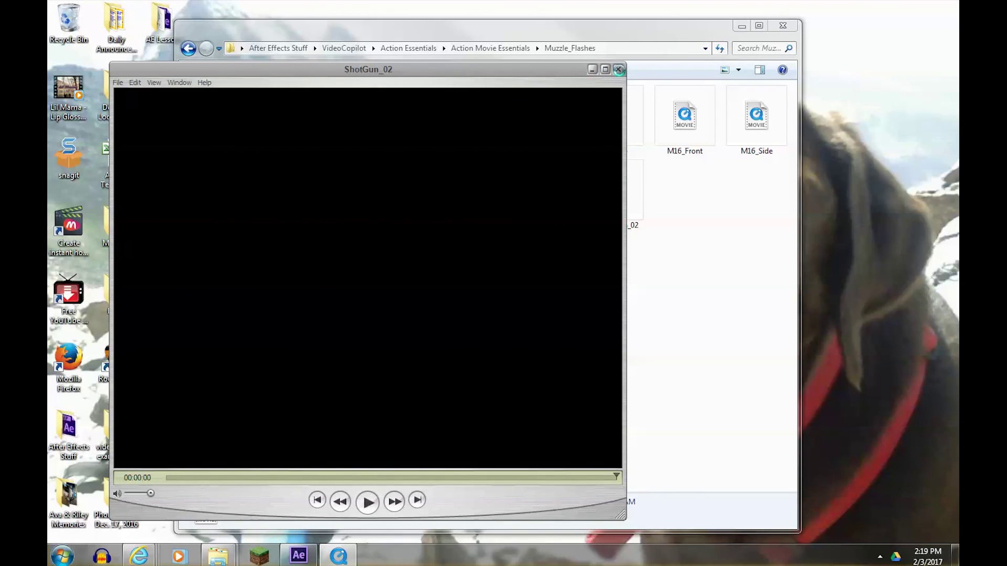
{"action": "left_click", "coordinate": [619, 70]}
{"action": "double_click", "coordinate": [384, 136]}
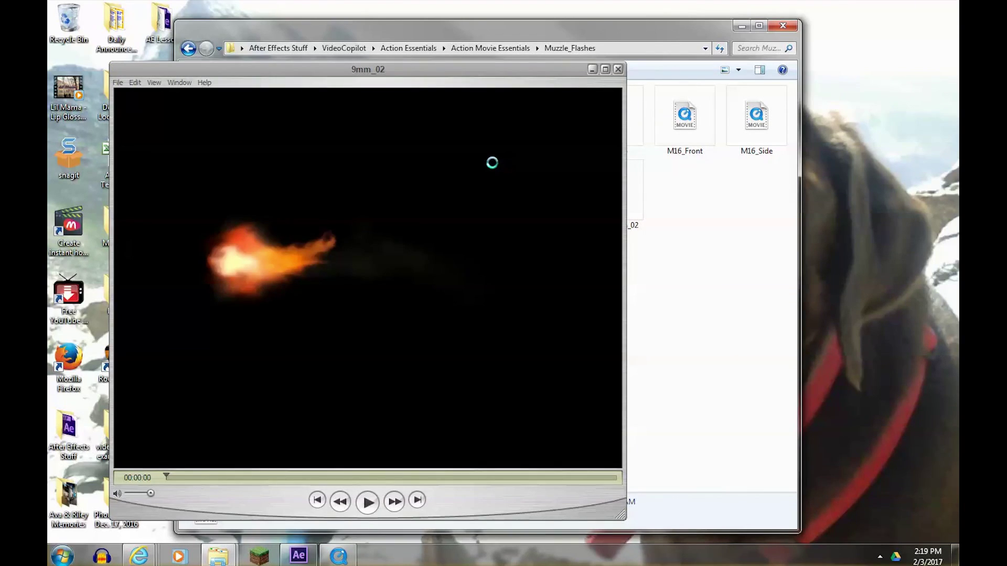
{"action": "left_click", "coordinate": [367, 501]}
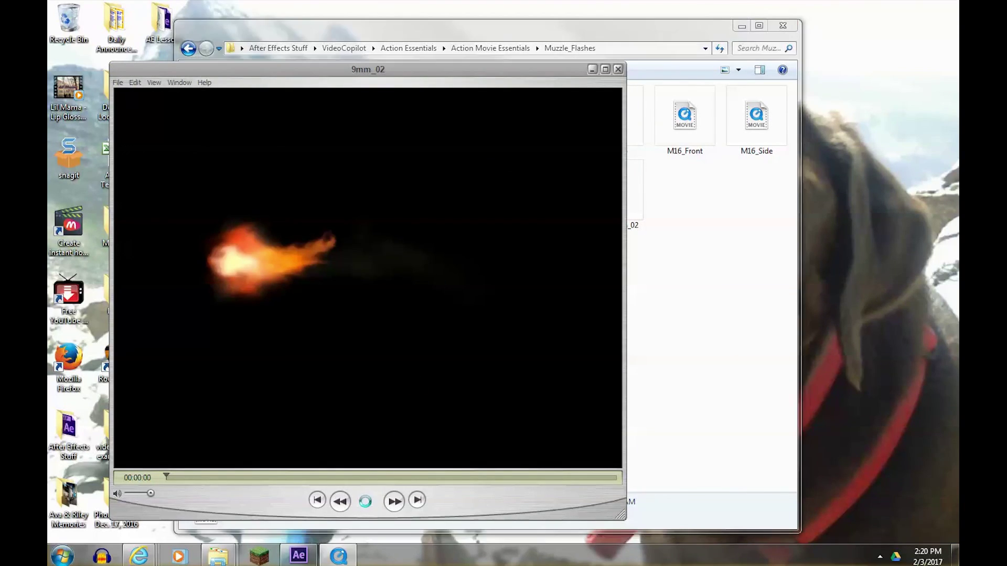
{"action": "left_click", "coordinate": [367, 502]}
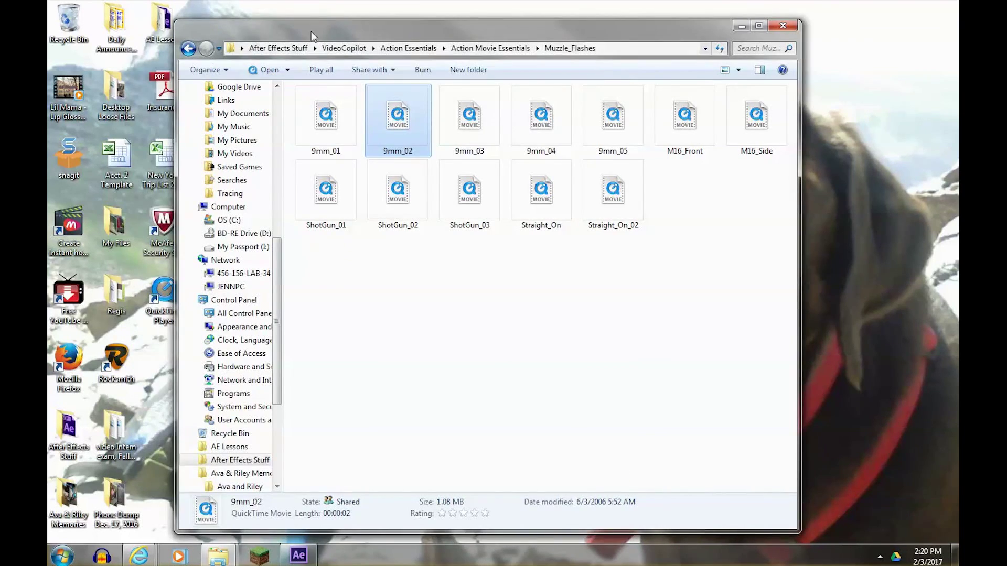
{"action": "left_click", "coordinate": [188, 49]}
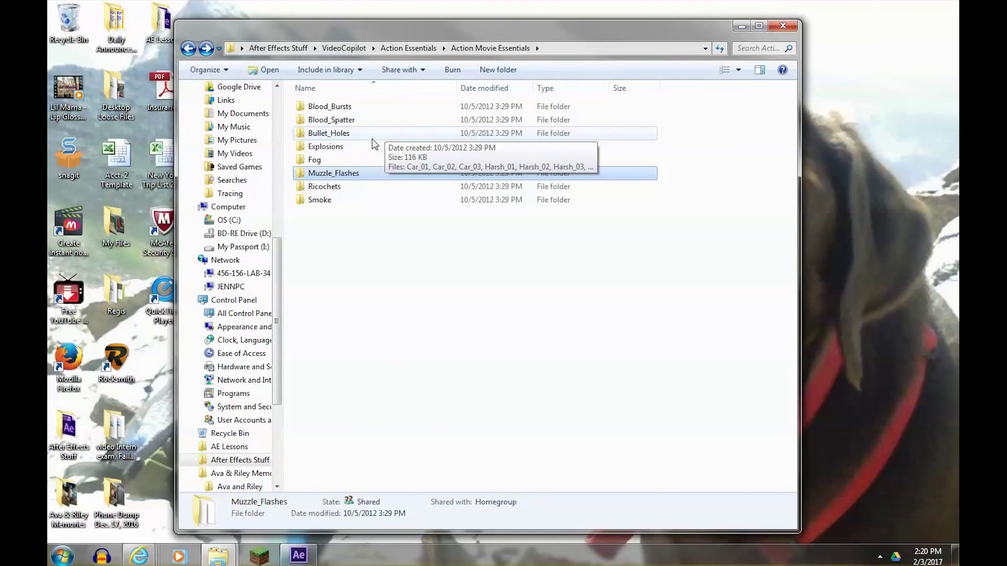
Open the Explosions folder and preview Explosion_01 in QuickTime
{"action": "double_click", "coordinate": [322, 146]}
{"action": "left_click_drag", "start_coordinate": [395, 38], "coordinate": [669, 76]}
{"action": "left_click_drag", "start_coordinate": [754, 76], "coordinate": [711, 71]}
{"action": "left_click", "coordinate": [634, 167]}
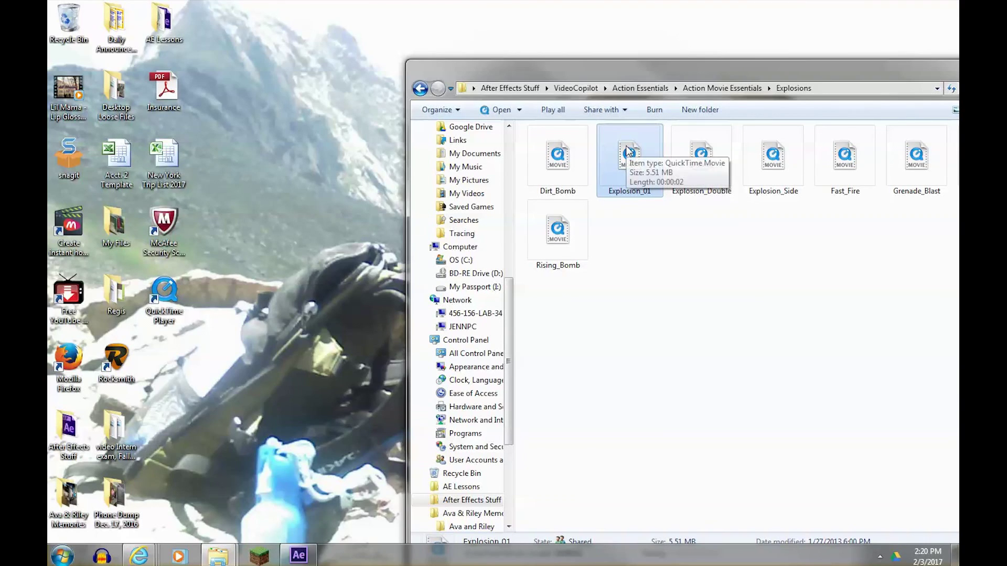
{"action": "double_click", "coordinate": [629, 152]}
{"action": "left_click_drag", "start_coordinate": [489, 73], "coordinate": [491, 46]}
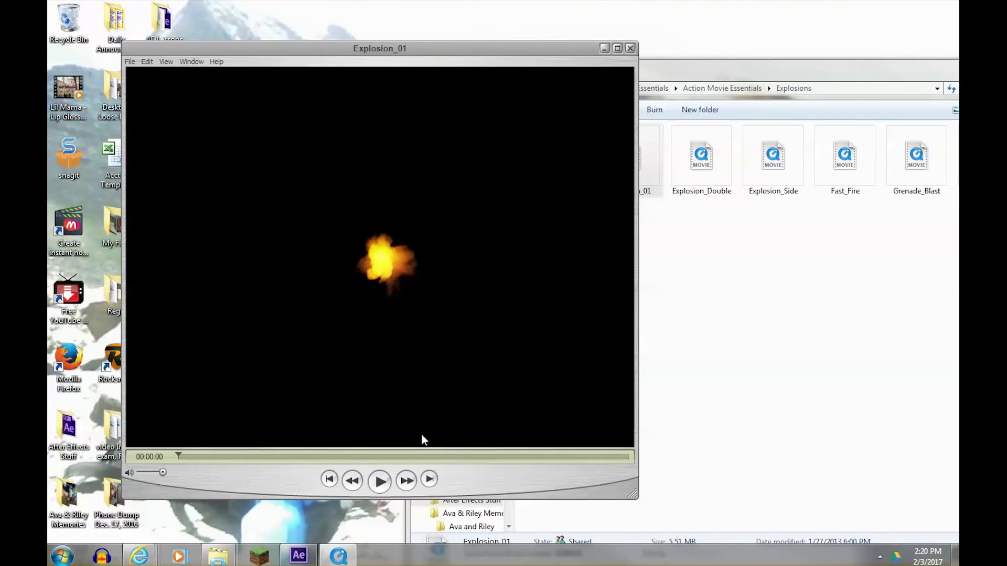
{"action": "left_click", "coordinate": [379, 487]}
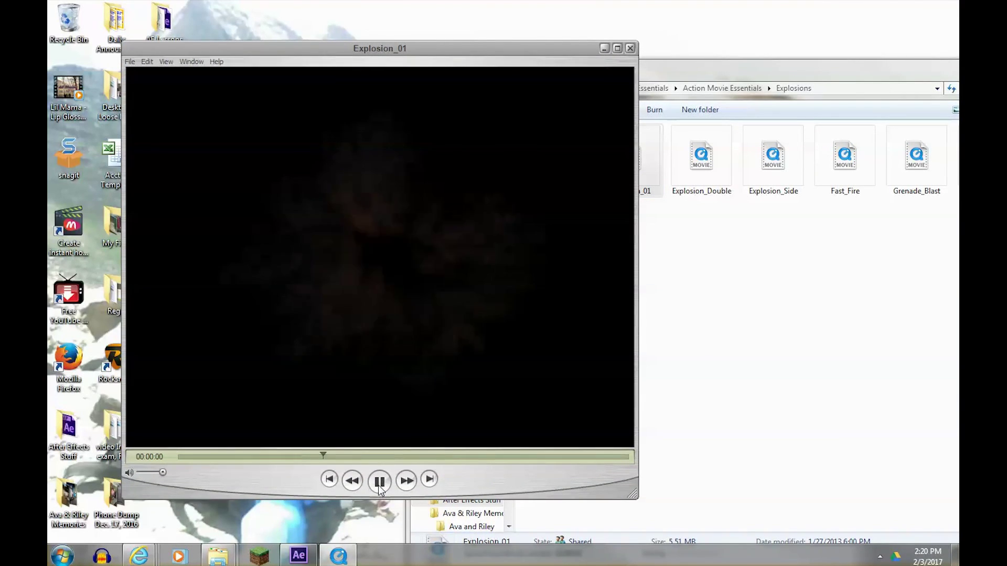
{"action": "left_click", "coordinate": [629, 48]}
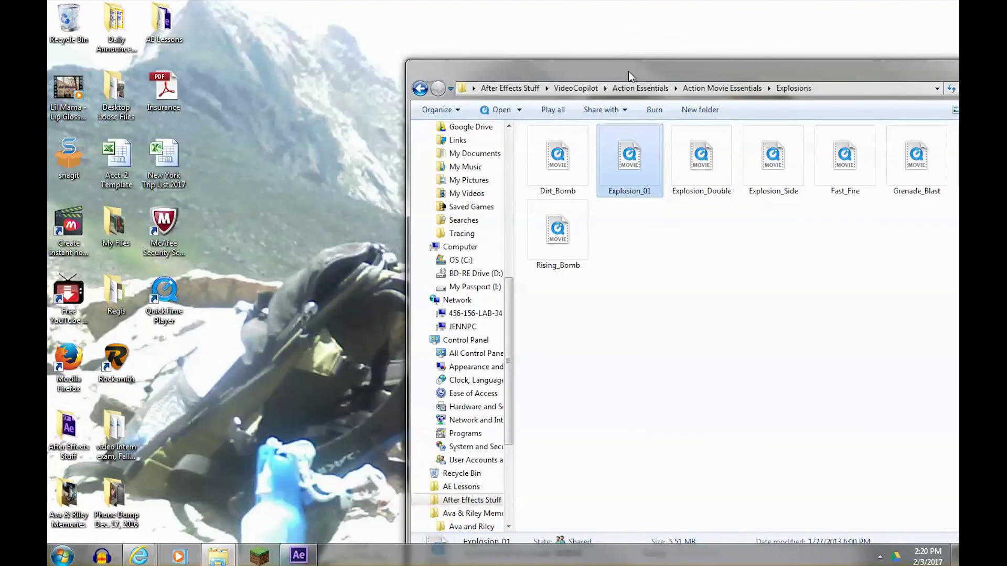
Open AE Lessons and copy Explosion_01 into the VC Basic Training Footage folder
{"action": "left_click_drag", "start_coordinate": [629, 70], "coordinate": [631, 34]}
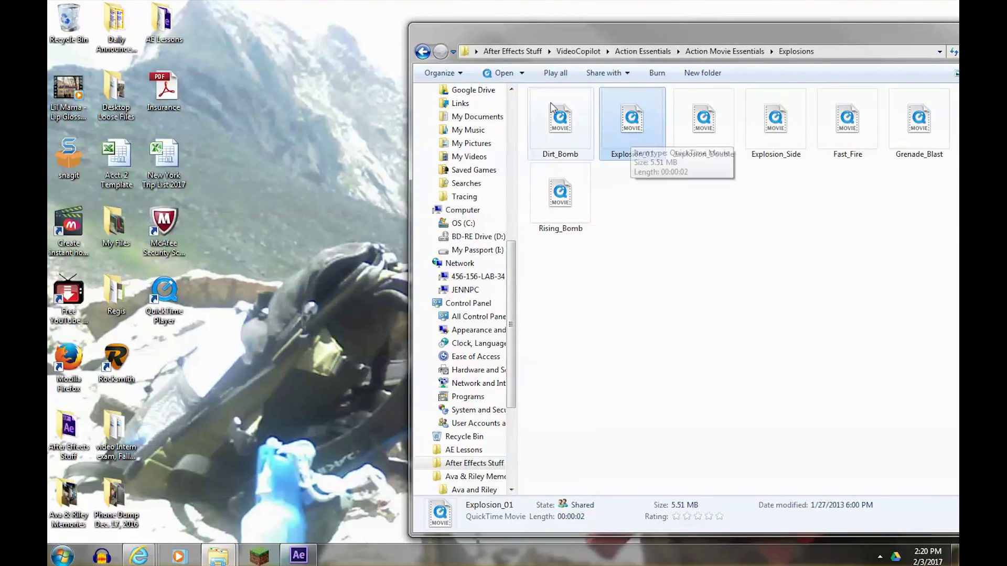
{"action": "double_click", "coordinate": [164, 21]}
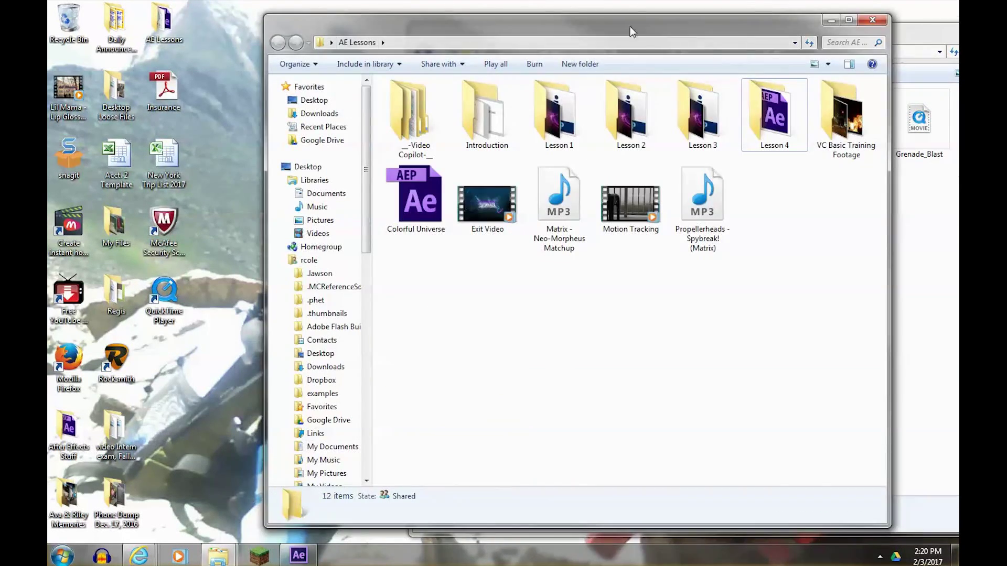
{"action": "left_click_drag", "start_coordinate": [630, 27], "coordinate": [324, 39]}
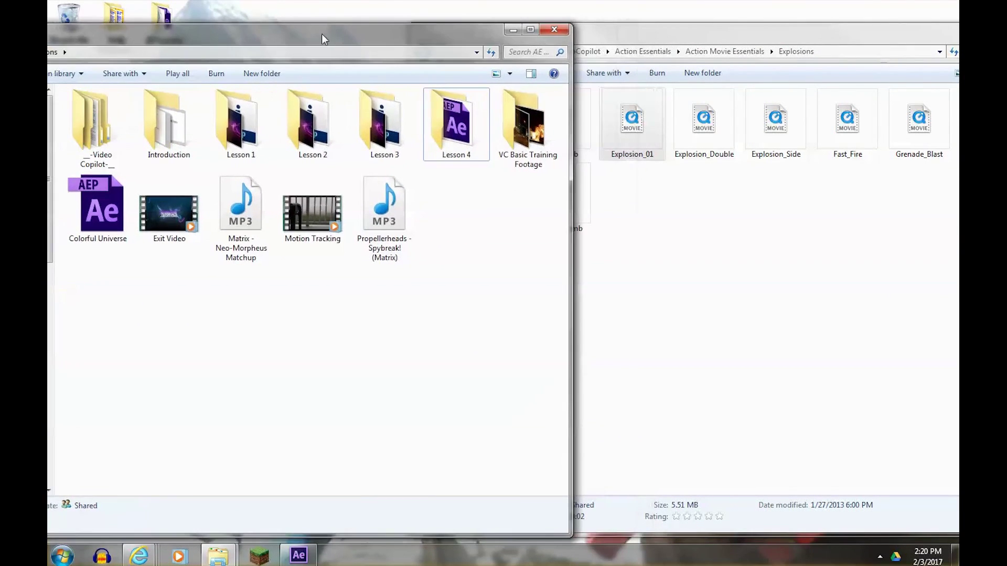
{"action": "left_click", "coordinate": [527, 124]}
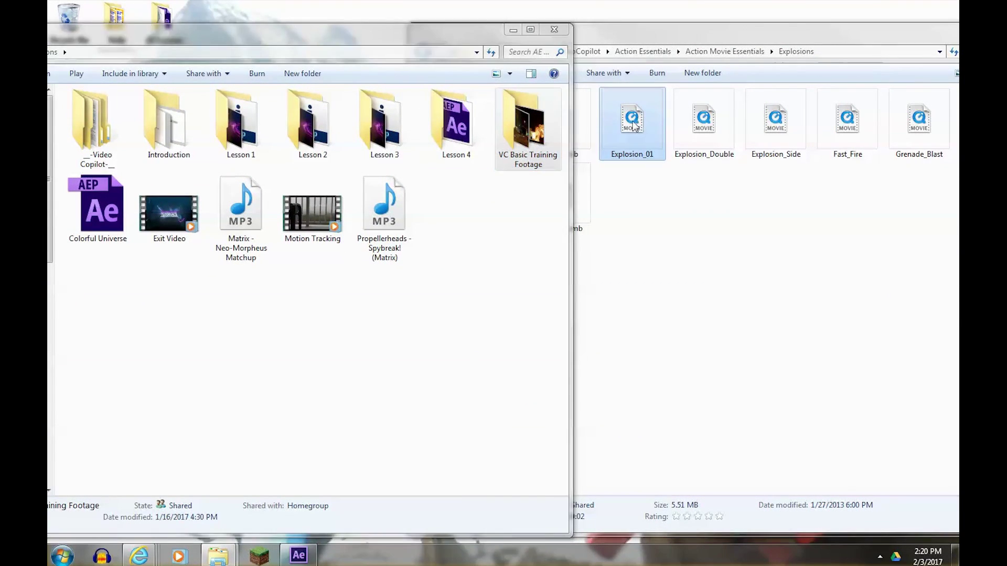
{"action": "left_click_drag", "start_coordinate": [636, 123], "coordinate": [525, 131]}
{"action": "left_click", "coordinate": [554, 138]}
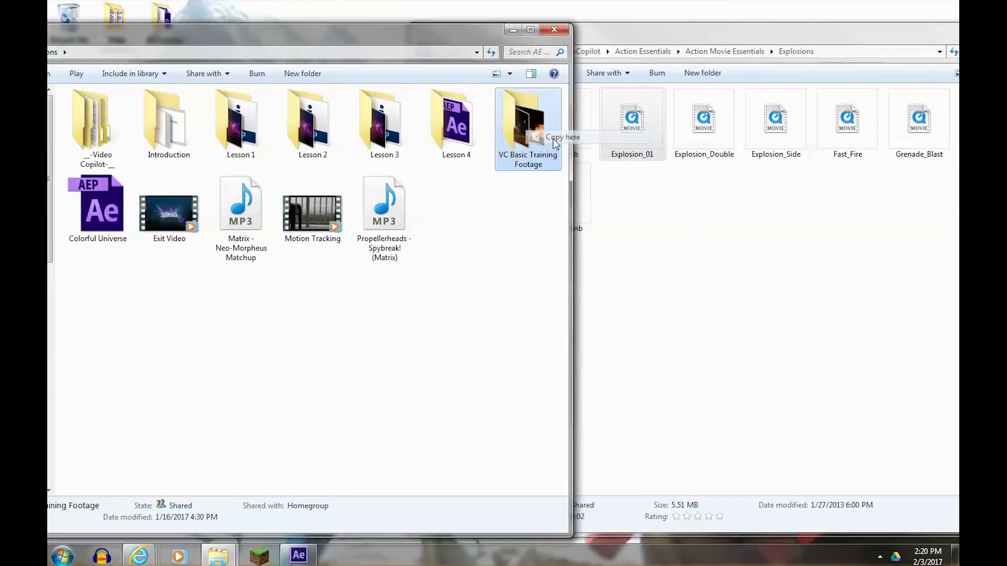
Check the copy in VC Basic Training Footage, then close the Explorer windows
{"action": "double_click", "coordinate": [508, 130]}
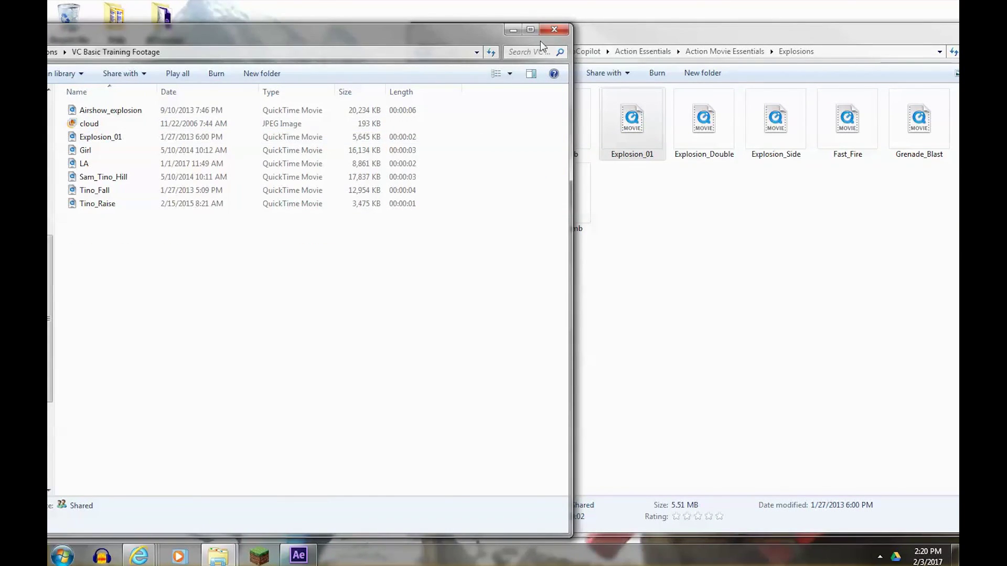
{"action": "left_click", "coordinate": [554, 30]}
{"action": "left_click_drag", "start_coordinate": [643, 36], "coordinate": [408, 25]}
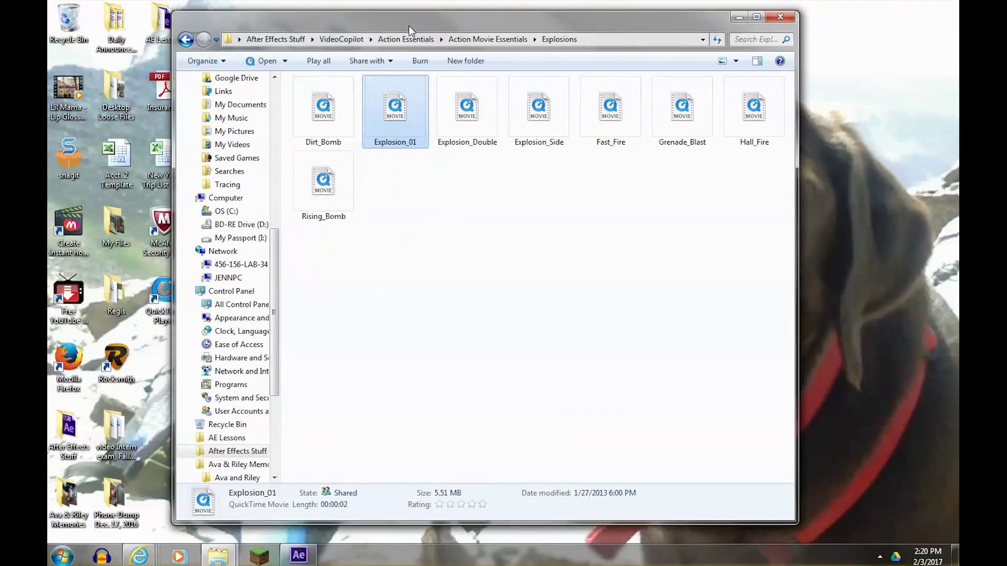
{"action": "left_click", "coordinate": [778, 19]}
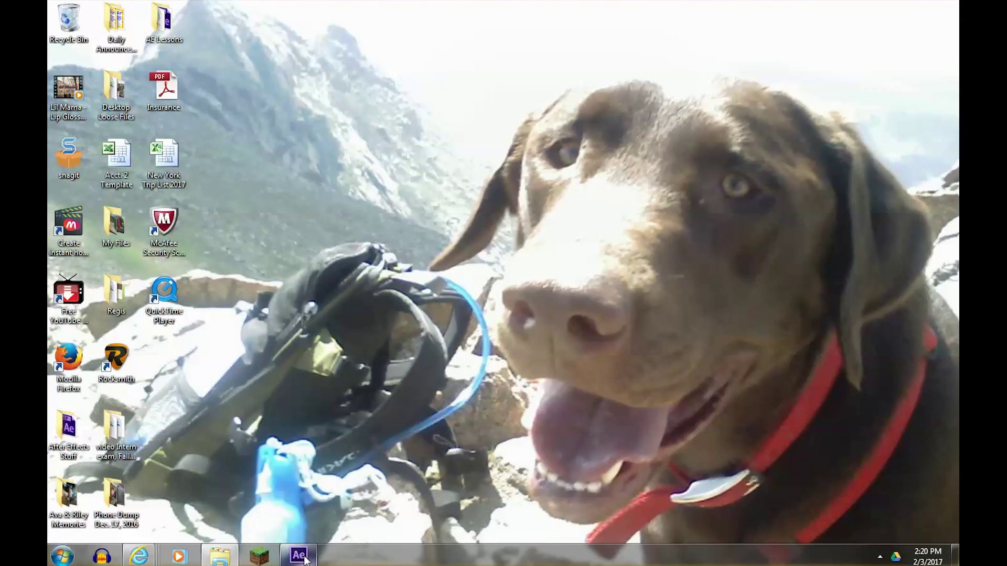
Import Explosion_01 into the Lesson 4 project and drop it into the Tino_Fall composition
{"action": "left_click", "coordinate": [300, 556]}
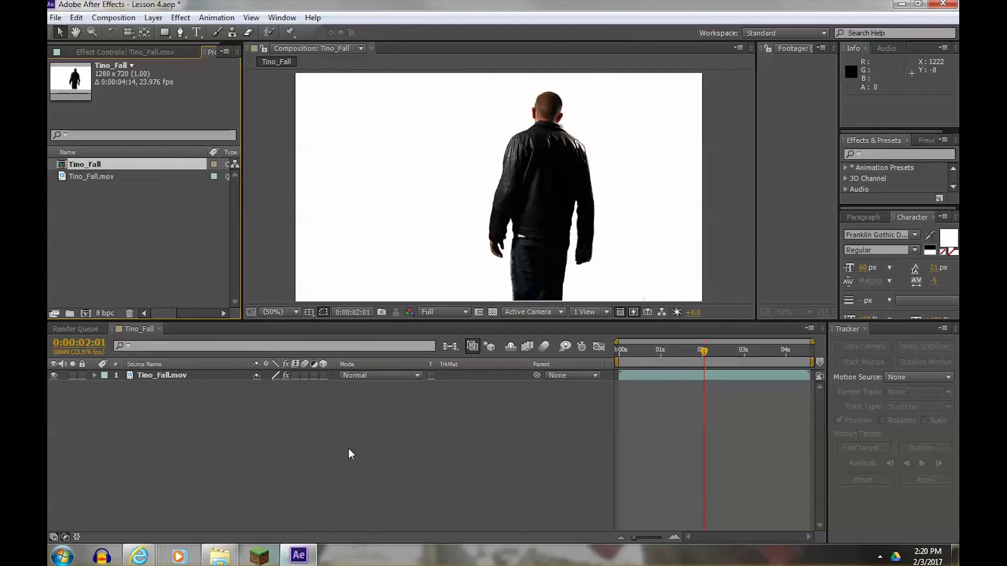
{"action": "double_click", "coordinate": [109, 227]}
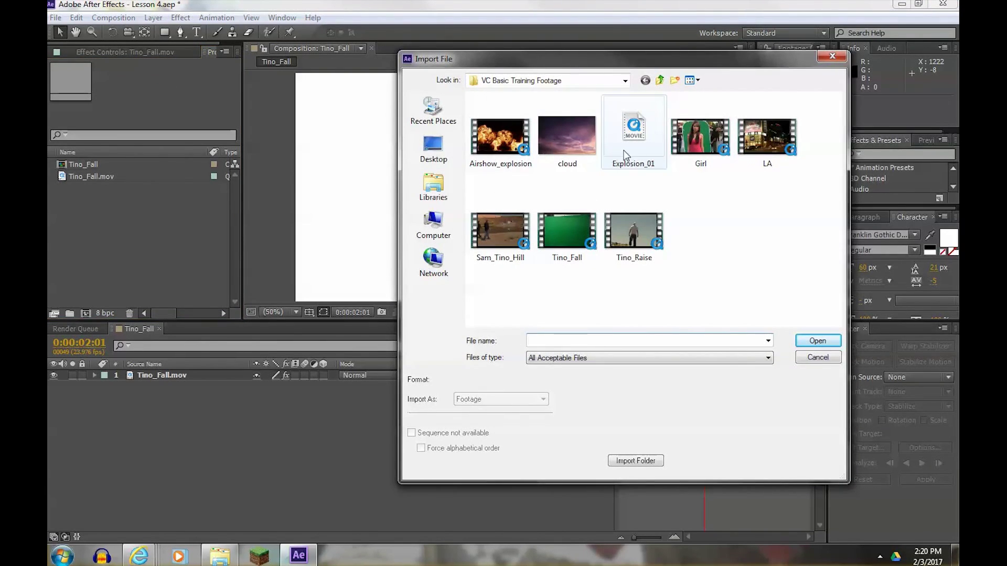
{"action": "left_click", "coordinate": [639, 140]}
{"action": "double_click", "coordinate": [639, 141]}
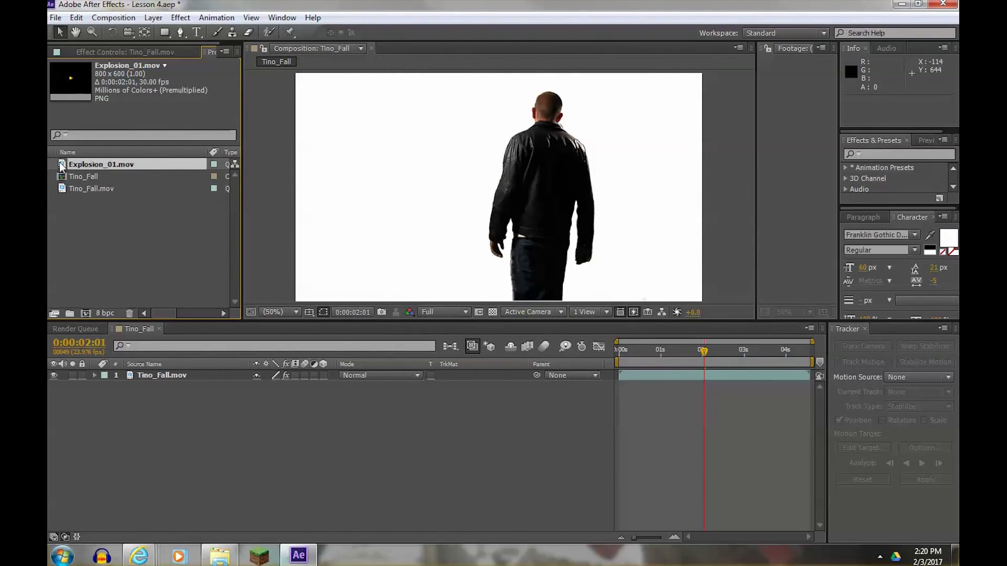
{"action": "left_click_drag", "start_coordinate": [62, 165], "coordinate": [571, 412]}
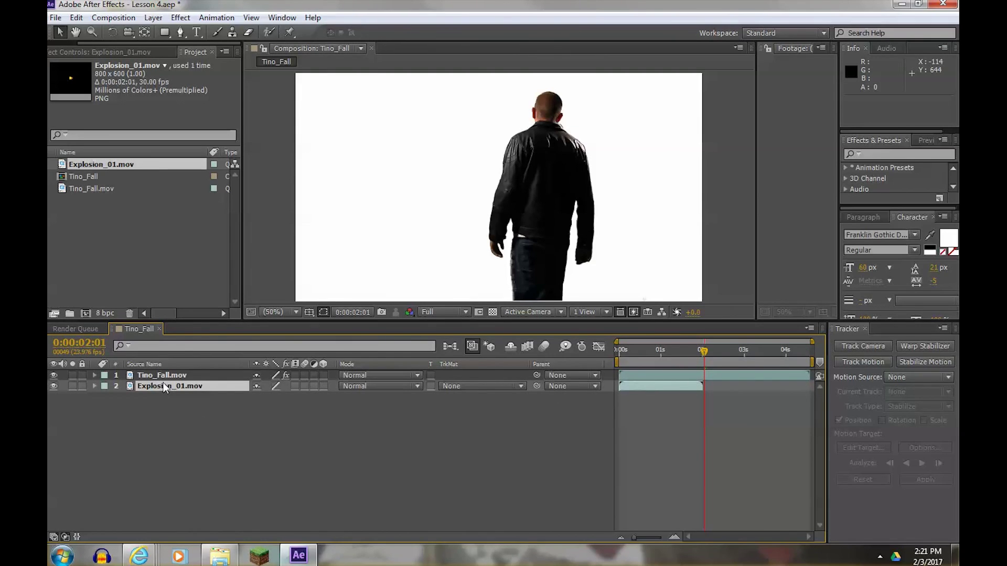
Start Explosion_01 at about 0:00:02:22 and preview the blast from 0:00:02:08
{"action": "left_click_drag", "start_coordinate": [706, 351], "coordinate": [741, 351]}
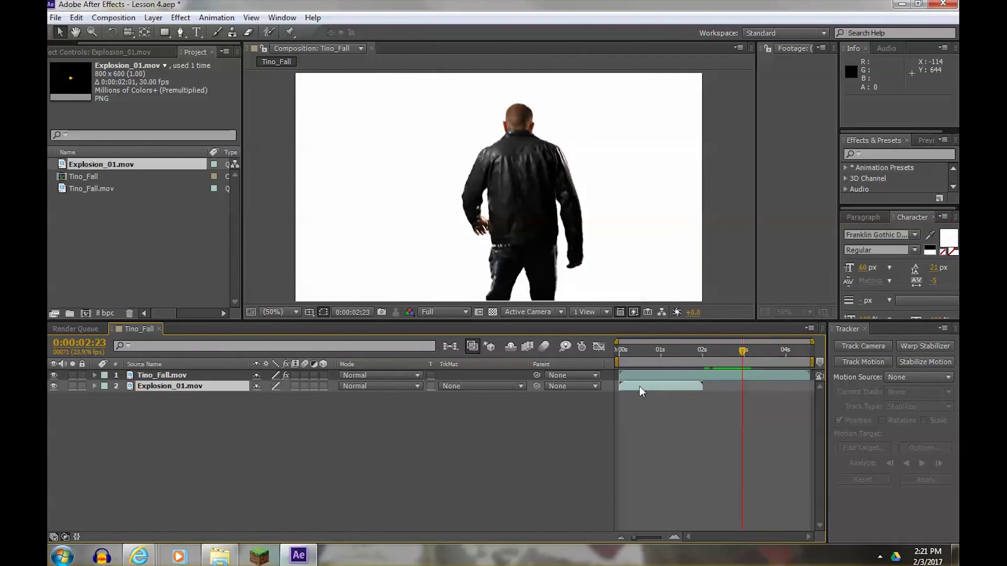
{"action": "left_click_drag", "start_coordinate": [640, 386], "coordinate": [767, 388]}
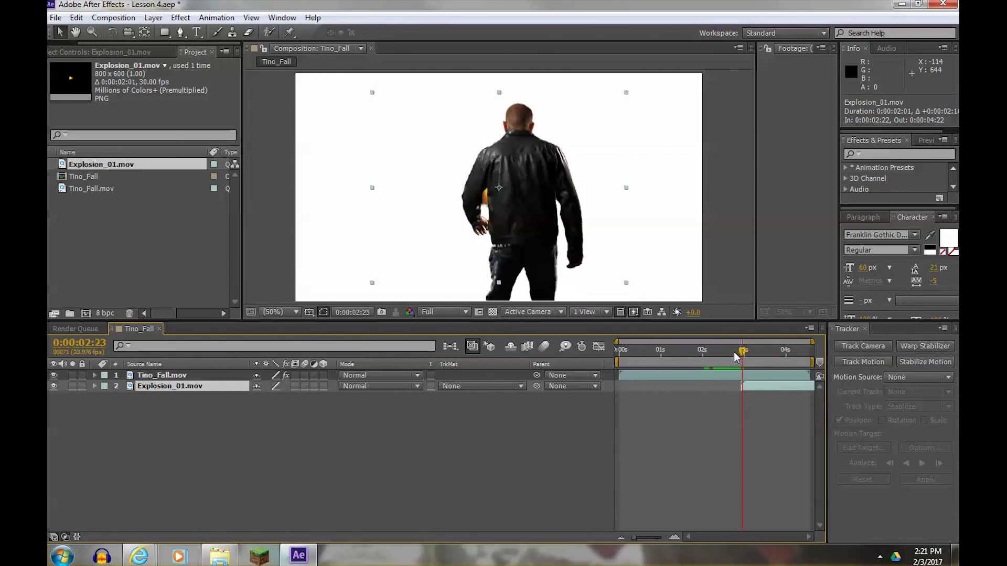
{"action": "left_click_drag", "start_coordinate": [734, 354], "coordinate": [716, 353]}
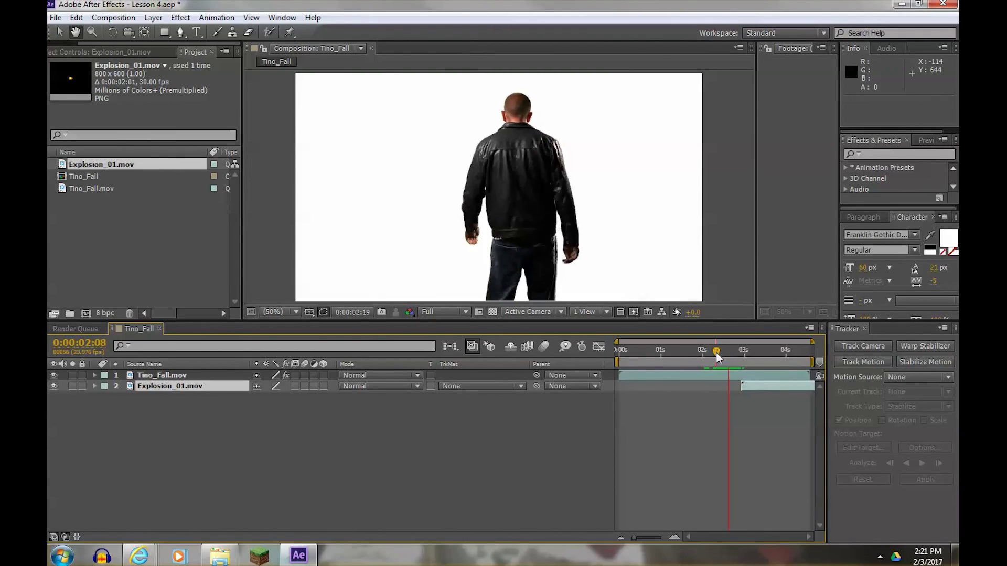
{"action": "key", "text": "space"}
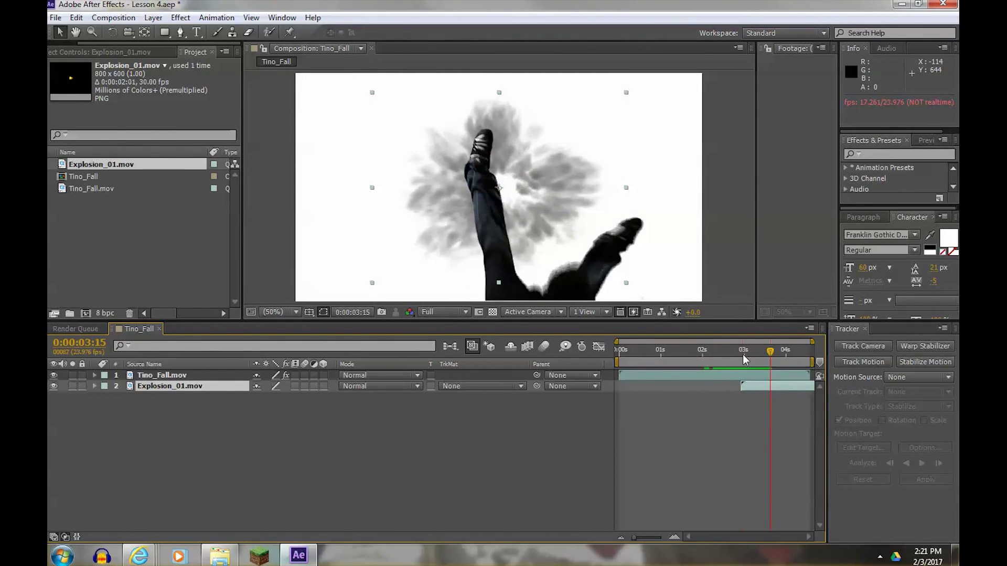
{"action": "mouse_move", "coordinate": [743, 356]}
{"action": "left_mouse_down"}
{"action": "mouse_move", "coordinate": [725, 352]}
{"action": "mouse_move", "coordinate": [770, 351]}
{"action": "mouse_move", "coordinate": [744, 355]}
{"action": "left_mouse_up"}
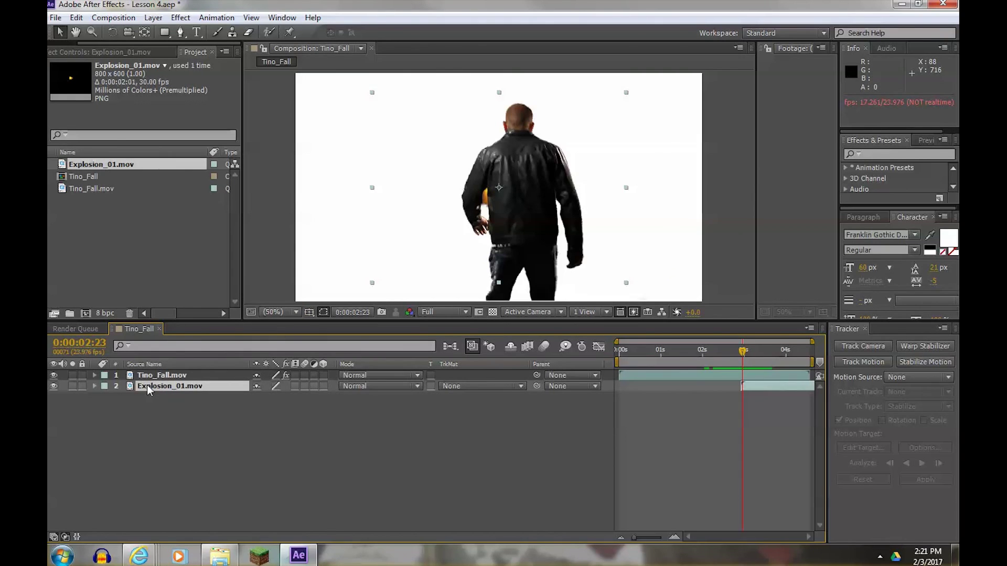
Try the explosion above Tino_Fall, move it back beneath, and settle at 0:00:03:01
{"action": "left_click_drag", "start_coordinate": [149, 391], "coordinate": [152, 372]}
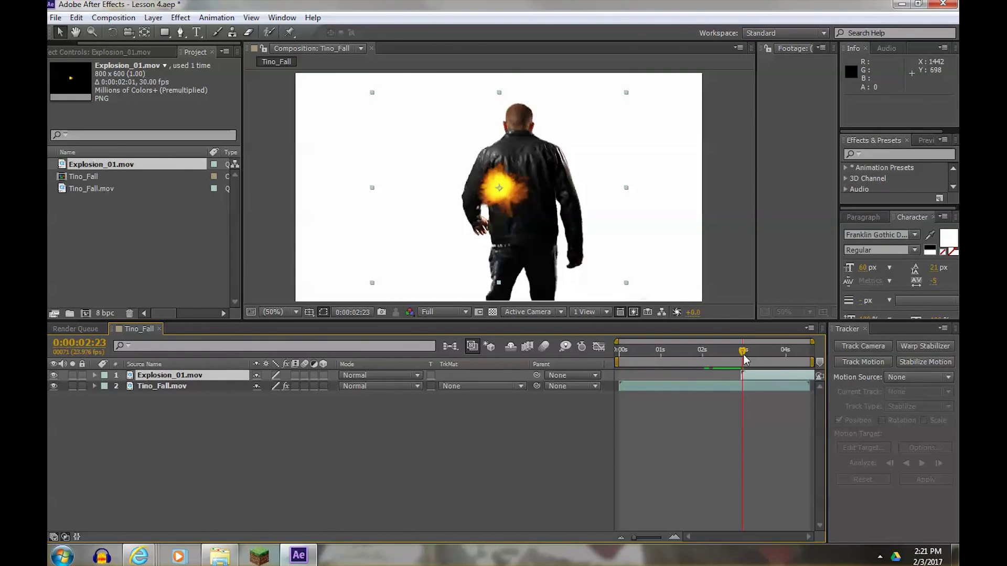
{"action": "mouse_move", "coordinate": [745, 359]}
{"action": "left_mouse_down"}
{"action": "mouse_move", "coordinate": [764, 350]}
{"action": "mouse_move", "coordinate": [747, 349]}
{"action": "left_mouse_up"}
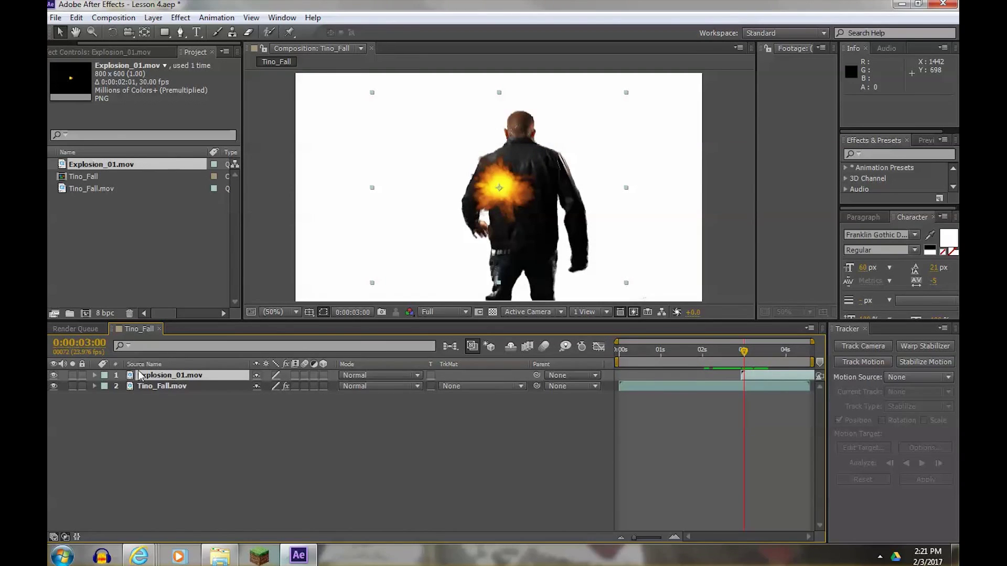
{"action": "left_click_drag", "start_coordinate": [141, 375], "coordinate": [167, 400]}
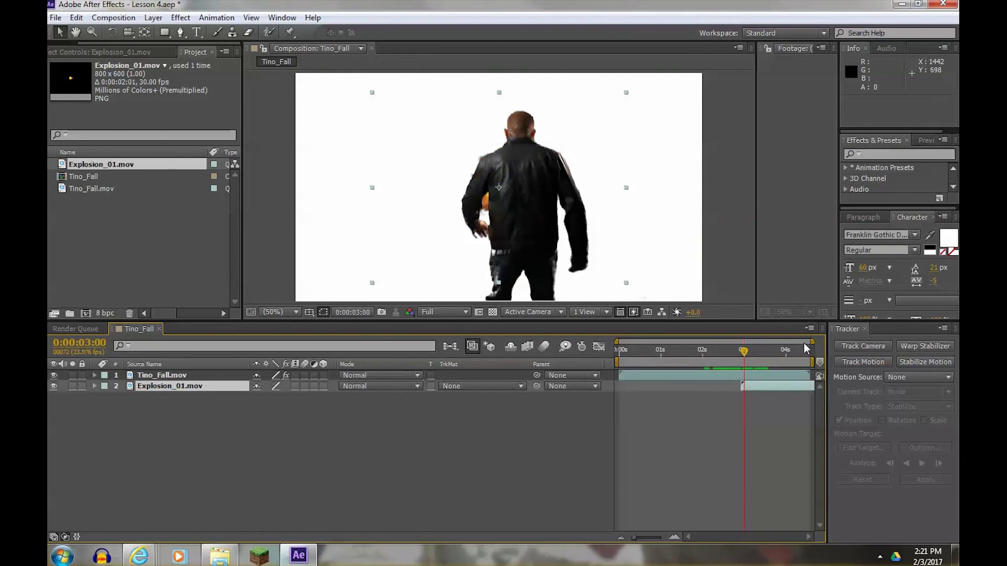
{"action": "mouse_move", "coordinate": [746, 353]}
{"action": "left_mouse_down"}
{"action": "mouse_move", "coordinate": [756, 351]}
{"action": "mouse_move", "coordinate": [746, 352]}
{"action": "left_mouse_up"}
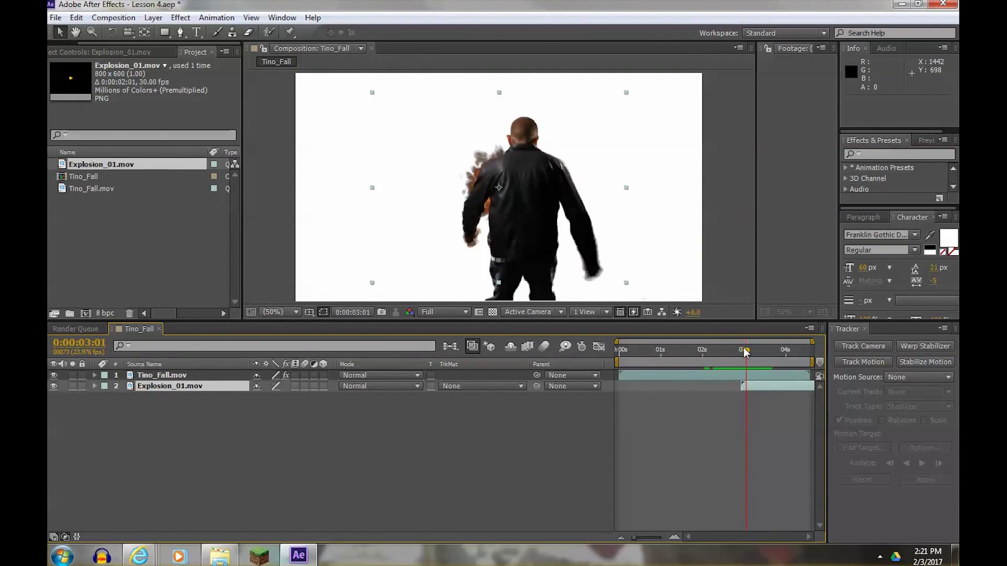
Reveal Explosion_01's Scale, nudge it to 107%, and undo an uneven stretch
{"action": "left_click", "coordinate": [160, 387]}
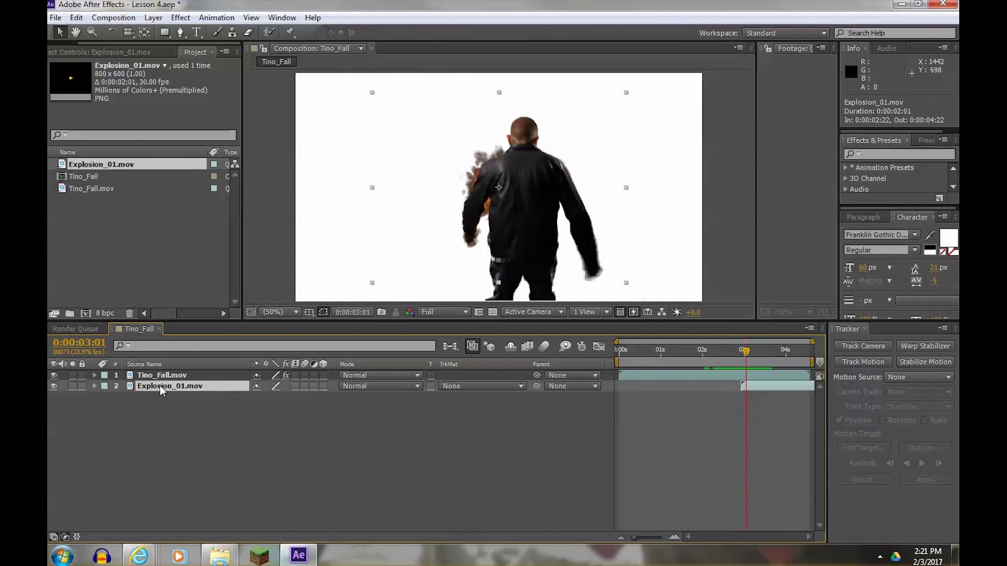
{"action": "key", "text": "s"}
{"action": "left_click_drag", "start_coordinate": [272, 398], "coordinate": [296, 409]}
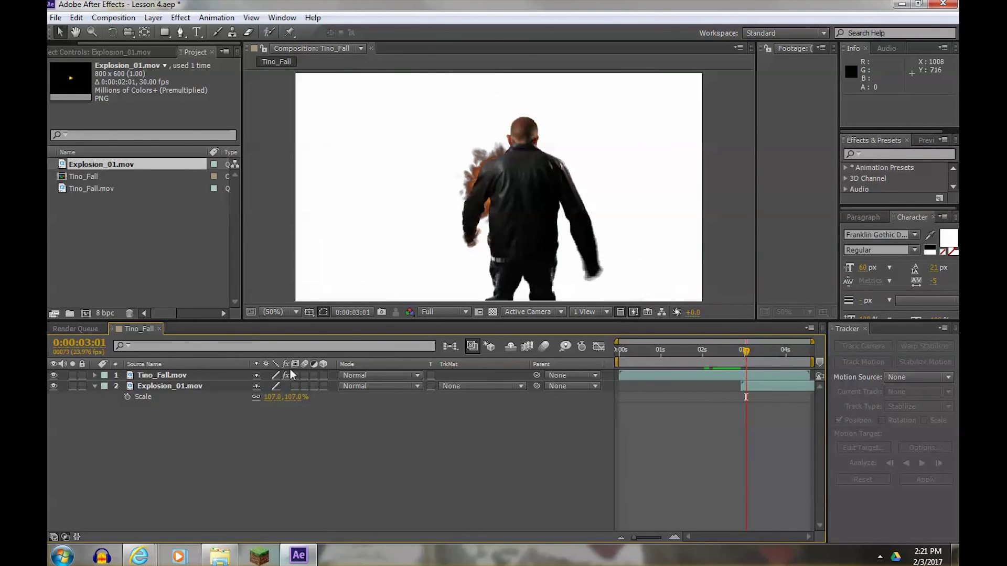
{"action": "left_click", "coordinate": [160, 388]}
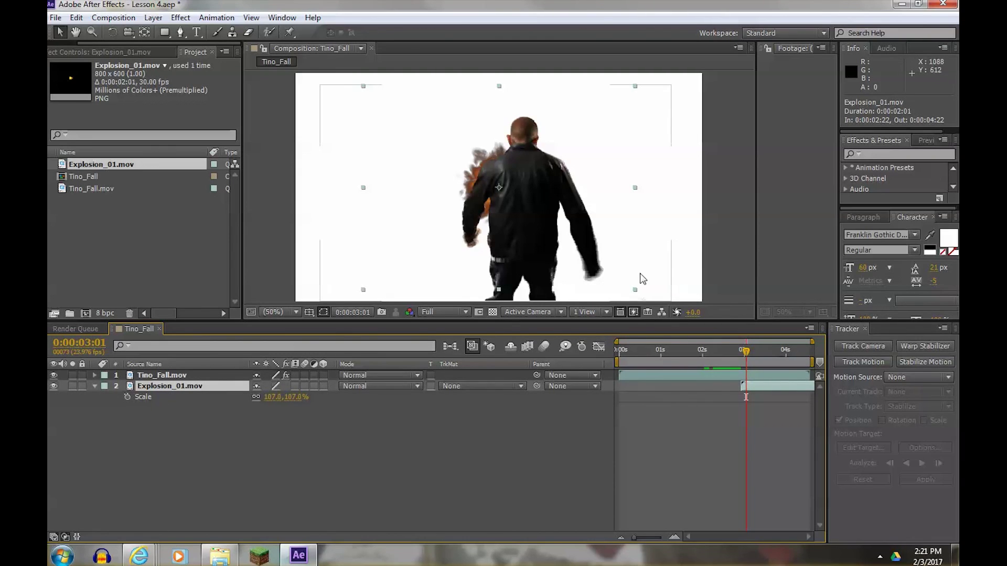
{"action": "left_click_drag", "start_coordinate": [635, 290], "coordinate": [684, 319]}
{"action": "key", "text": "ctrl+z"}
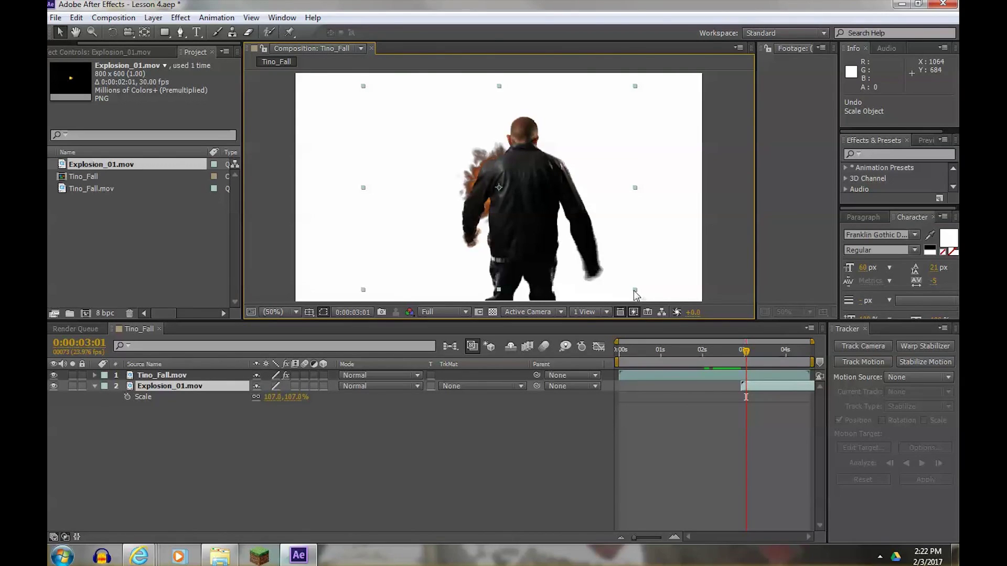
Scale the explosion up to 316% and rewind to just before the blast
{"action": "left_click", "coordinate": [637, 296]}
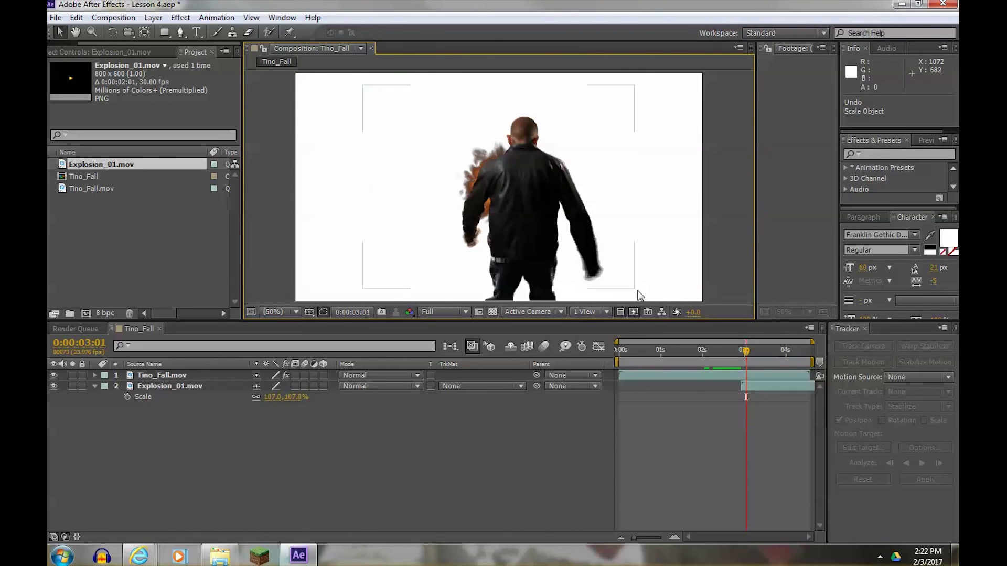
{"action": "left_click", "coordinate": [184, 389]}
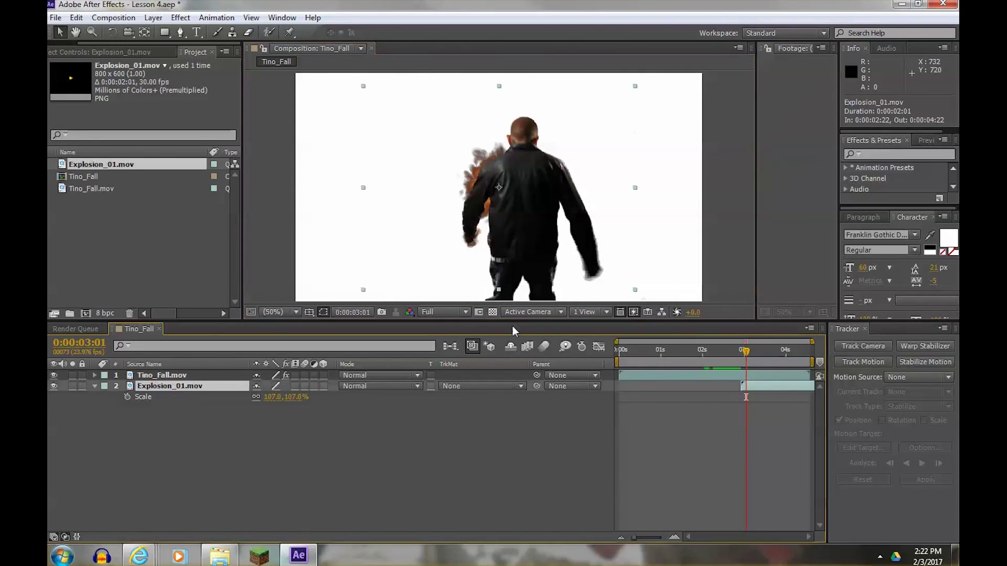
{"action": "left_click", "coordinate": [638, 297]}
{"action": "left_click", "coordinate": [157, 386]}
{"action": "left_click", "coordinate": [638, 296]}
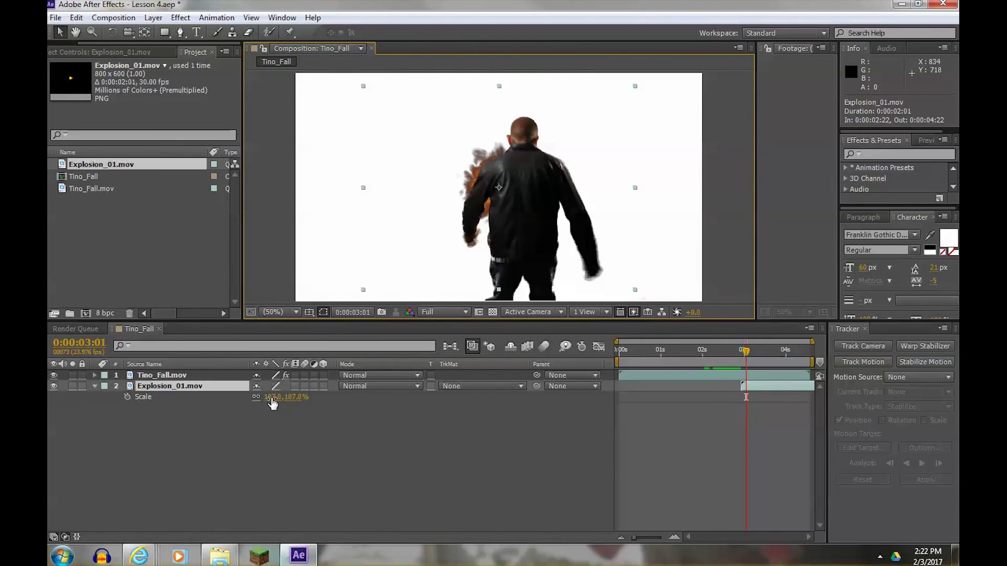
{"action": "left_click_drag", "start_coordinate": [272, 403], "coordinate": [342, 386]}
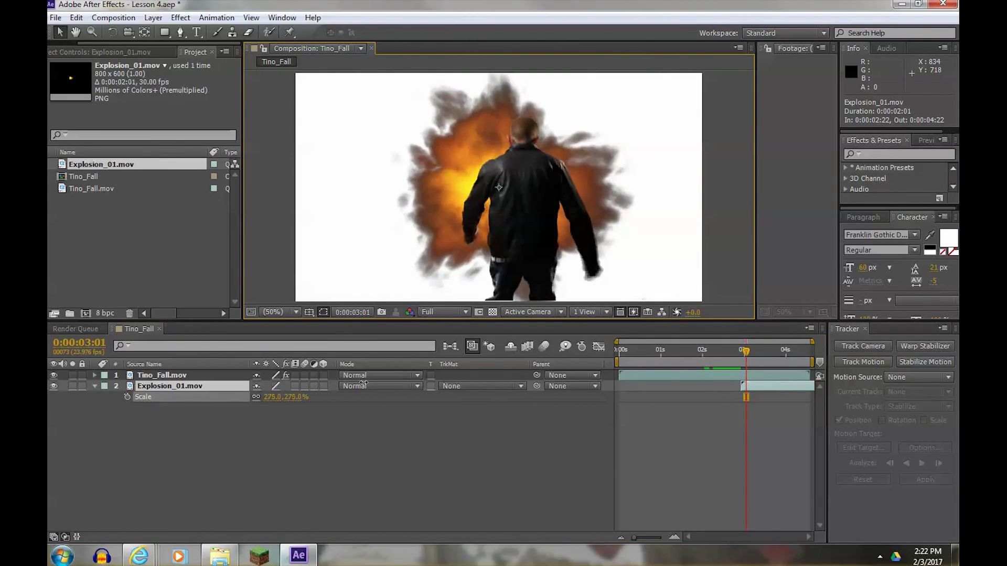
{"action": "left_click_drag", "start_coordinate": [364, 384], "coordinate": [389, 382]}
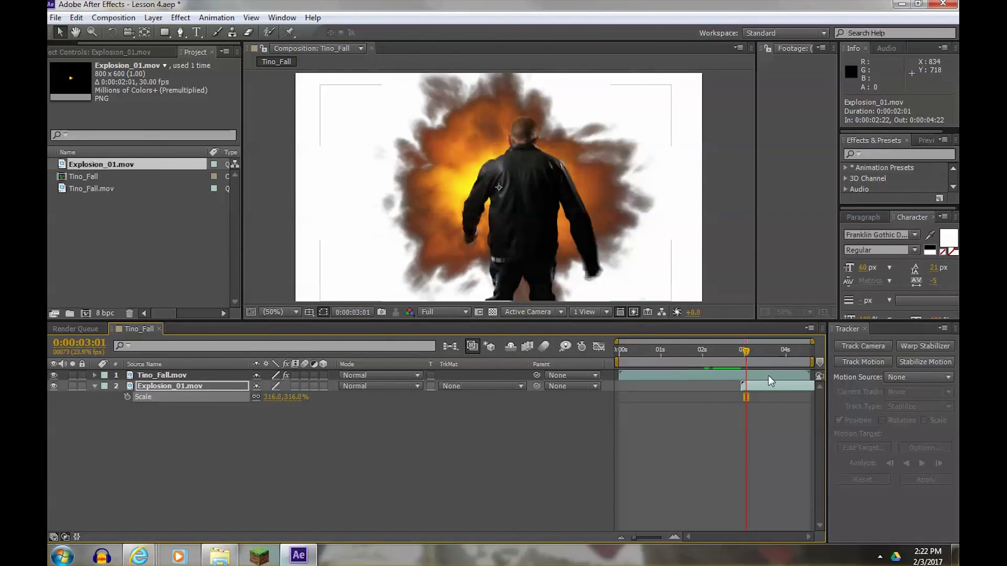
{"action": "left_click_drag", "start_coordinate": [745, 350], "coordinate": [723, 351]}
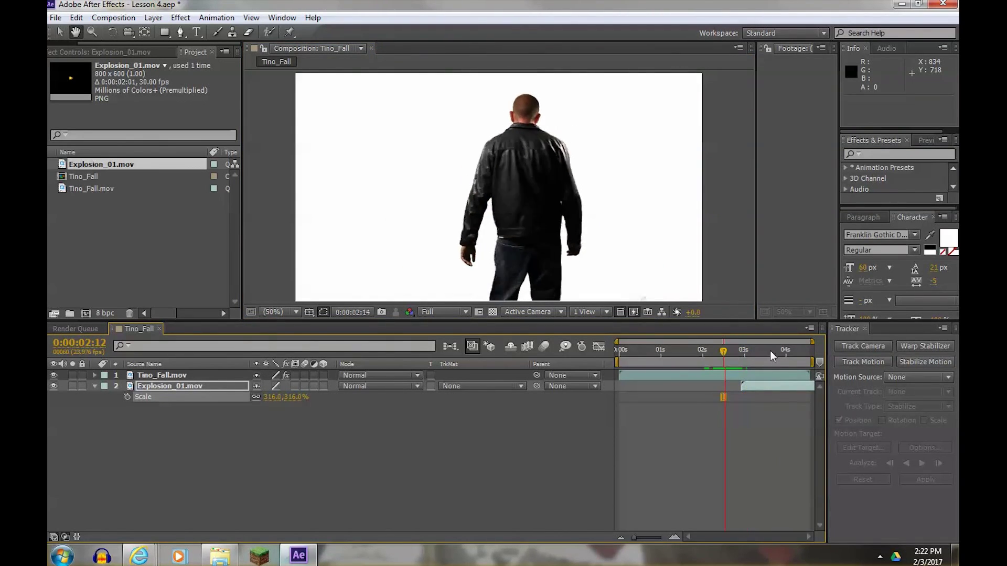
{"action": "key", "text": "space"}
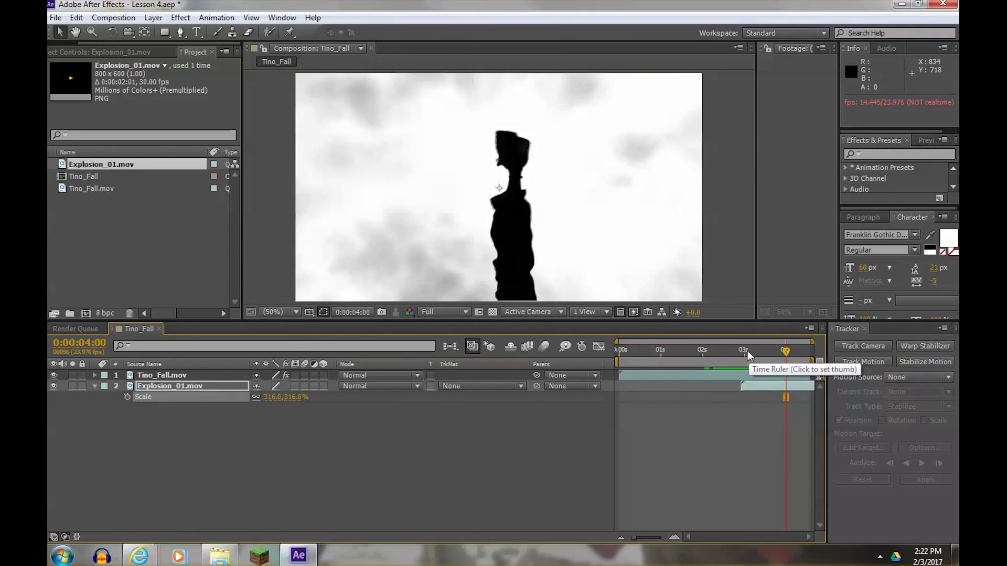
{"action": "left_click", "coordinate": [729, 351]}
{"action": "key", "text": "space"}
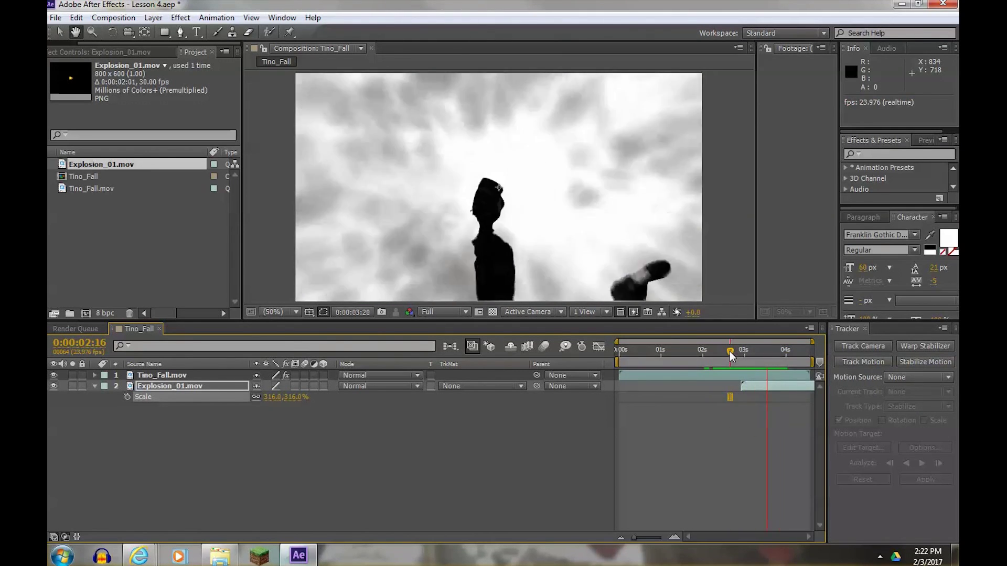
{"action": "left_click", "coordinate": [733, 352]}
{"action": "key", "text": "space"}
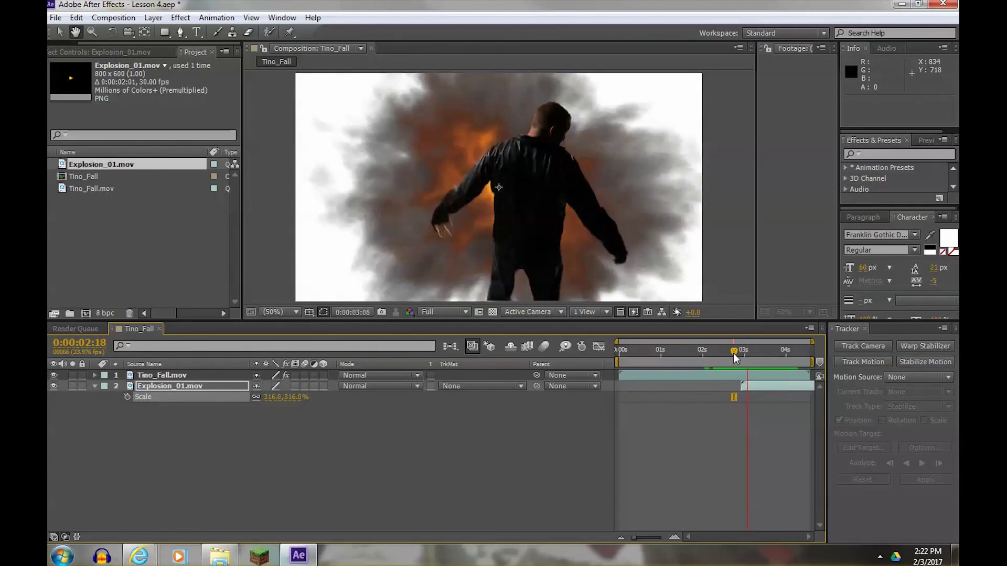
{"action": "left_click", "coordinate": [731, 355]}
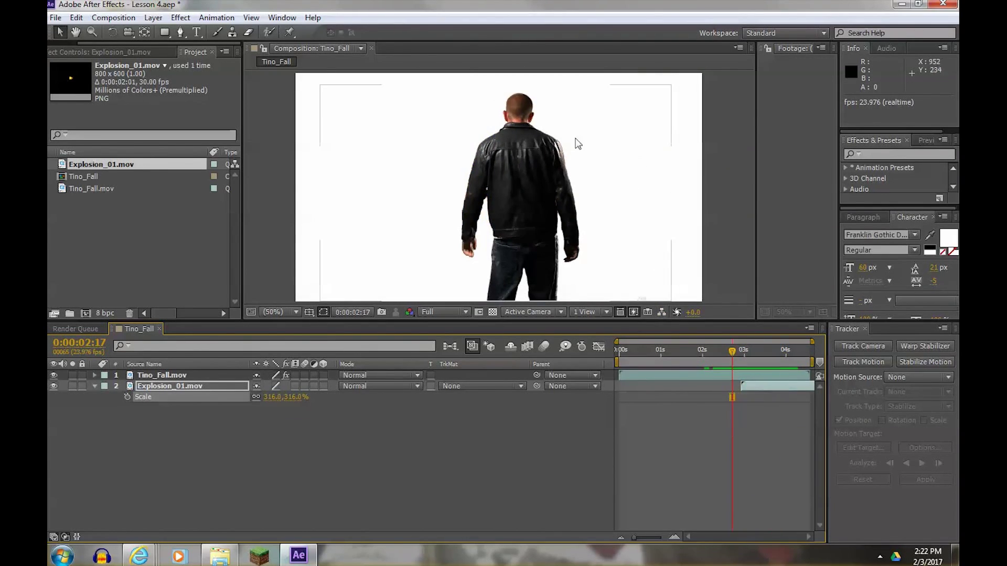
{"action": "key", "text": "space"}
{"action": "left_click", "coordinate": [764, 361]}
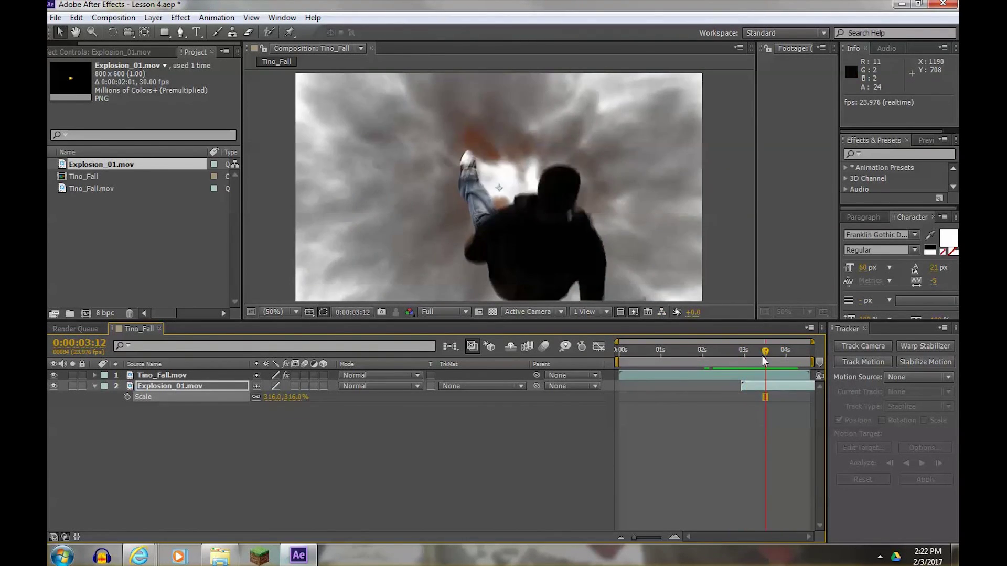
{"action": "left_click_drag", "start_coordinate": [761, 355], "coordinate": [726, 356]}
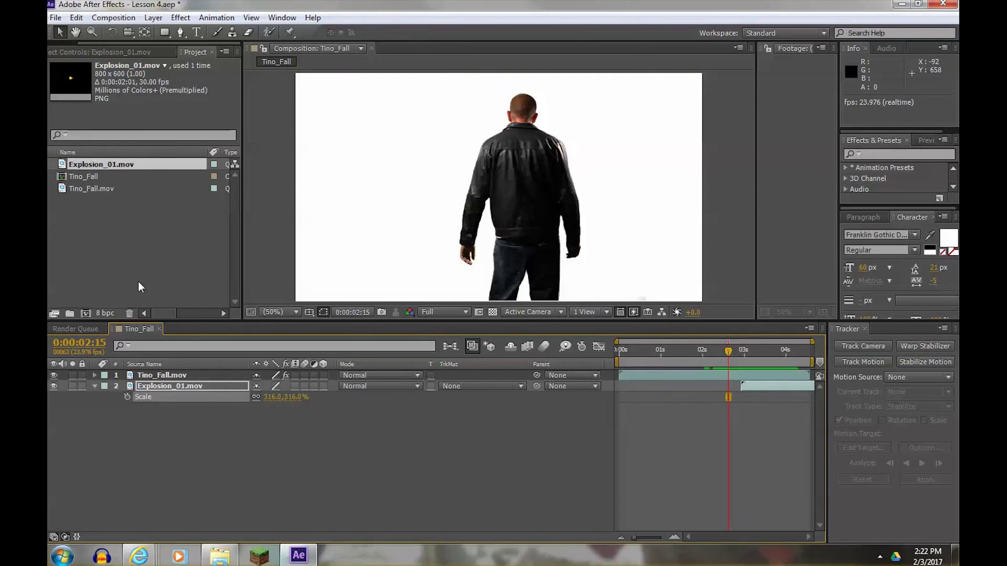
{"action": "left_click", "coordinate": [902, 4]}
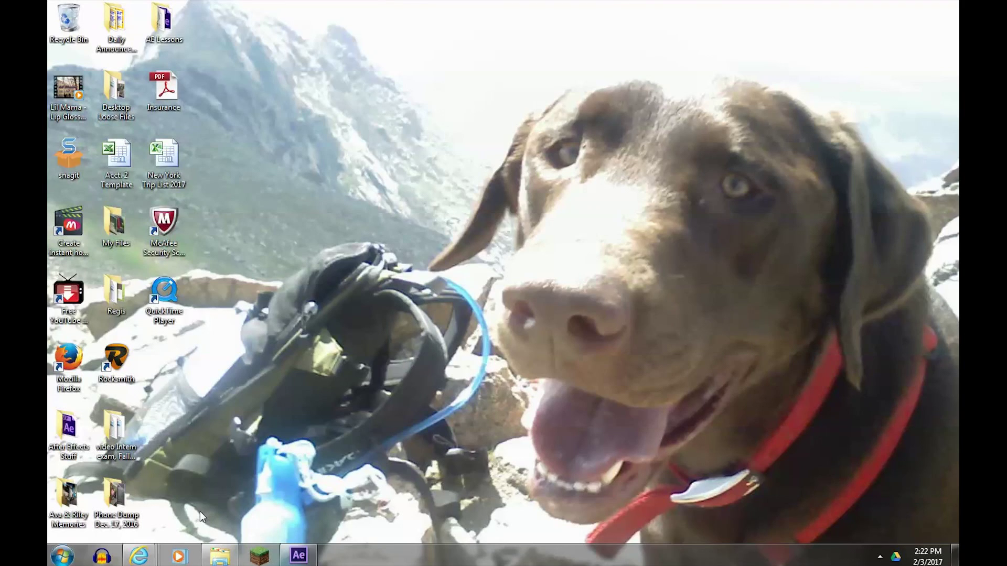
Open After Effects Stuff > VideoCopilot, briefly entering Action Essentials and backing out
{"action": "double_click", "coordinate": [72, 426]}
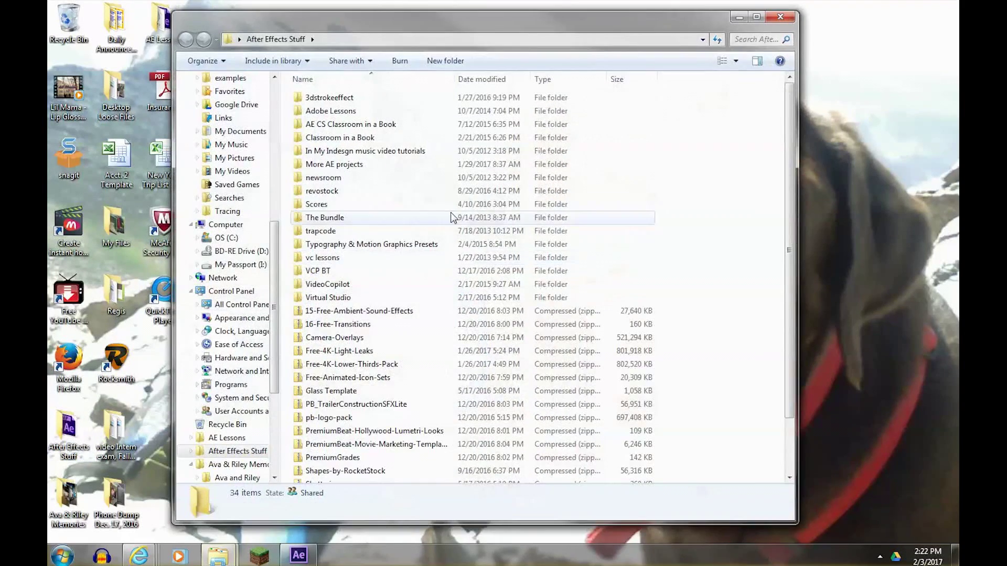
{"action": "double_click", "coordinate": [298, 285]}
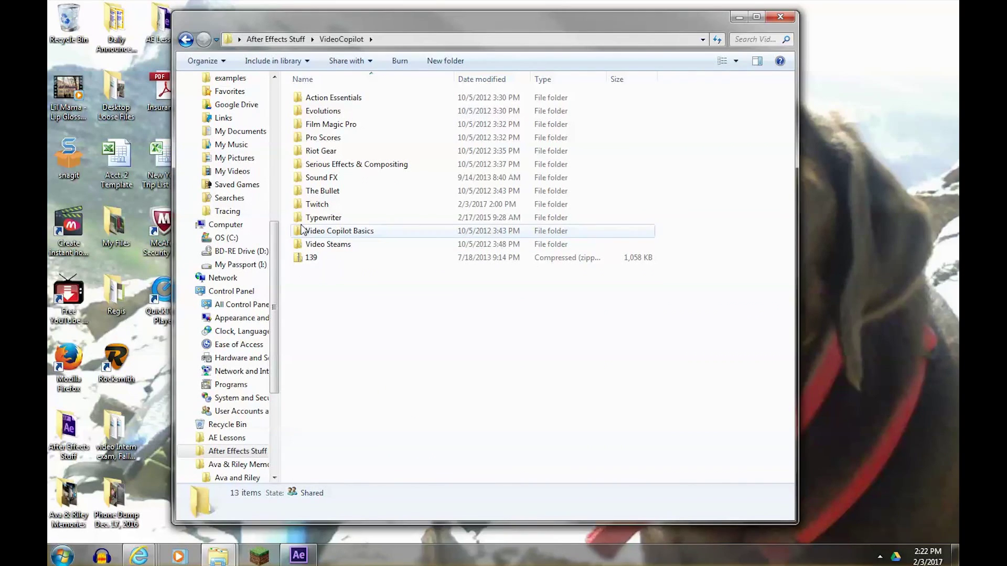
{"action": "double_click", "coordinate": [303, 98]}
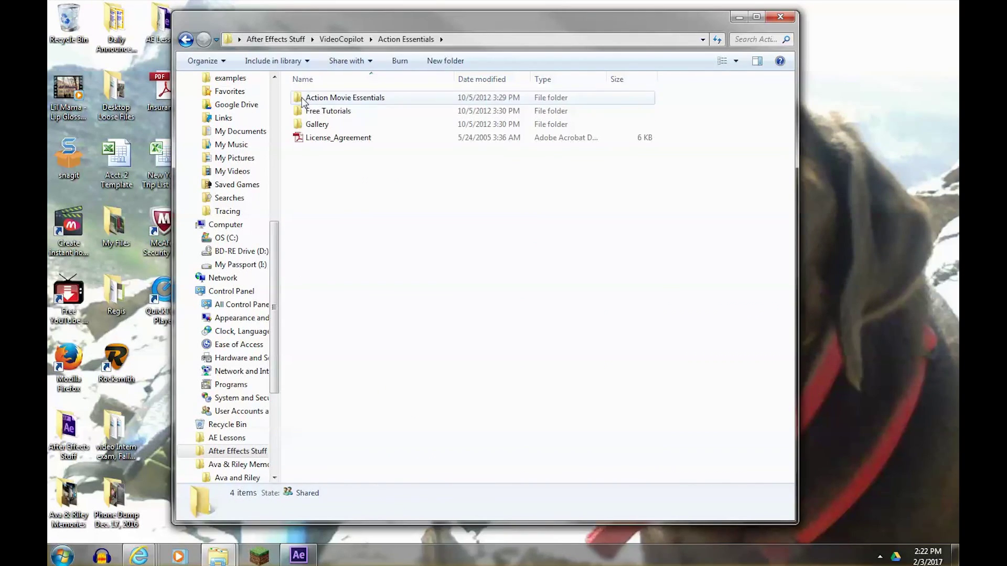
{"action": "double_click", "coordinate": [302, 99]}
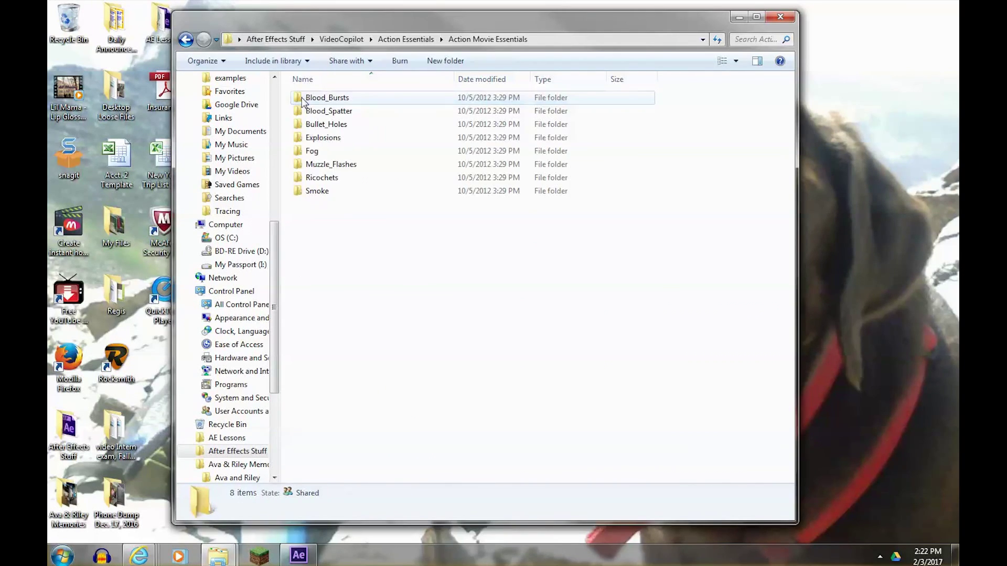
{"action": "left_click", "coordinate": [185, 40]}
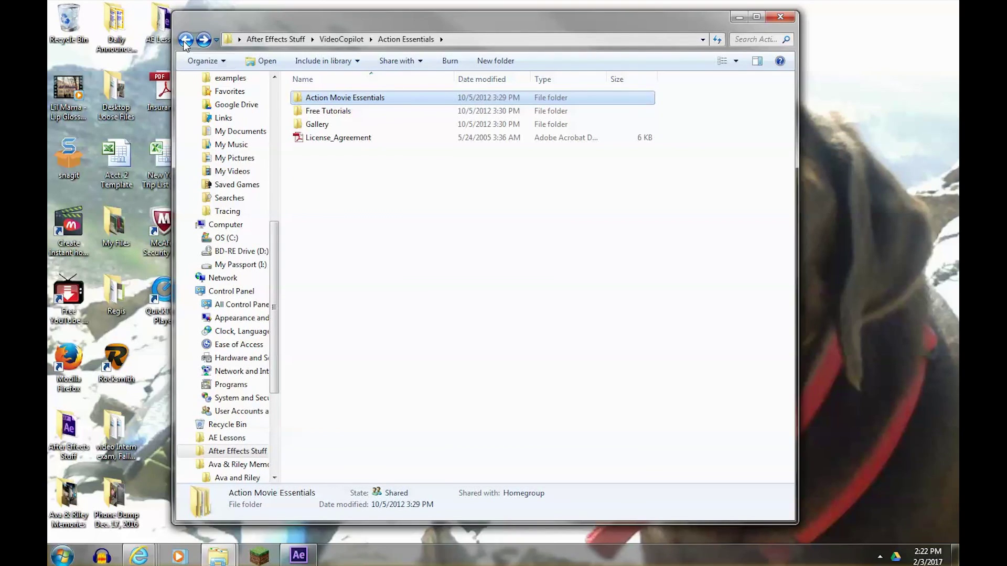
{"action": "left_click", "coordinate": [185, 40]}
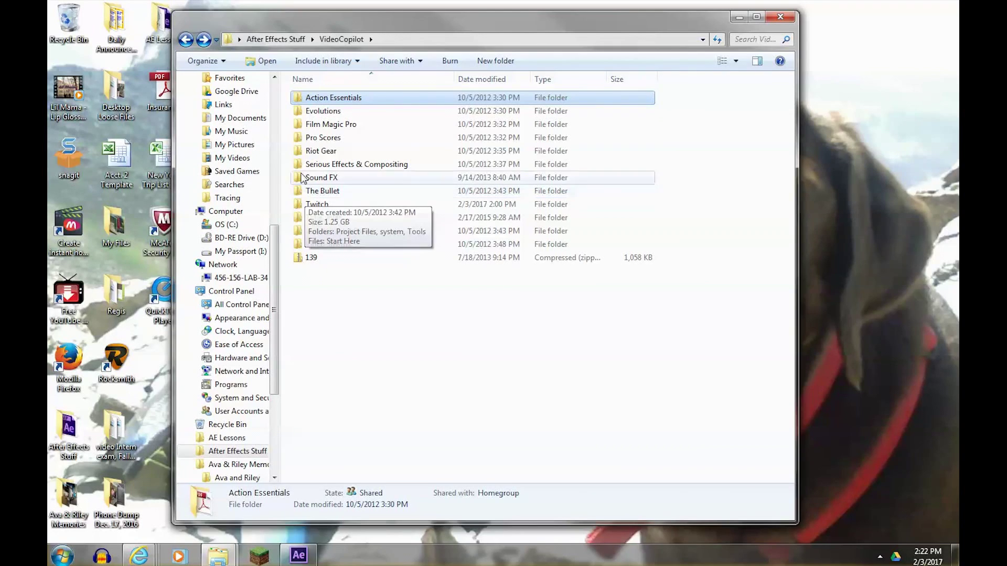
Browse to Riot Gear > Riot_Gear_FX > Grungy_Textures > High > Color
{"action": "double_click", "coordinate": [304, 151]}
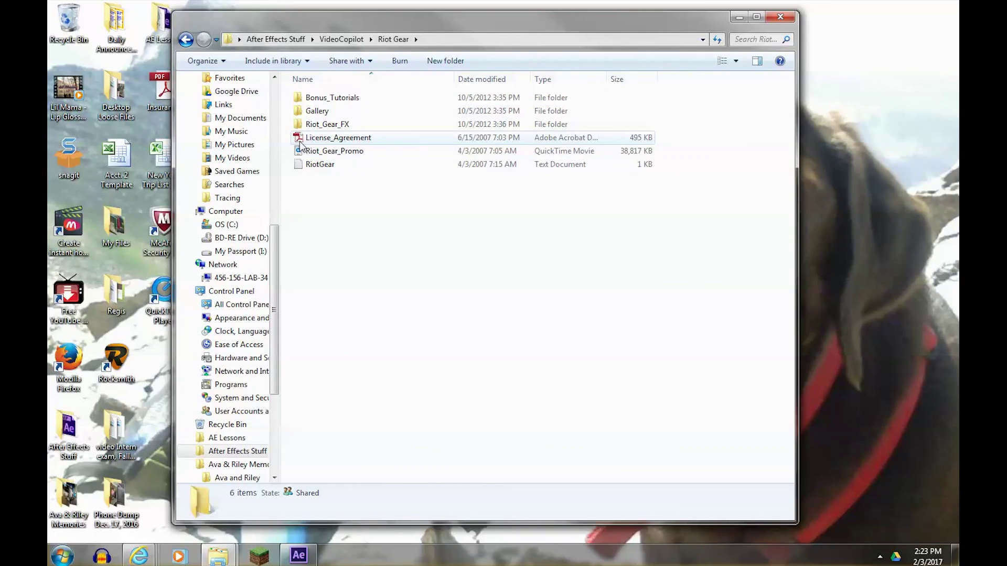
{"action": "double_click", "coordinate": [299, 126]}
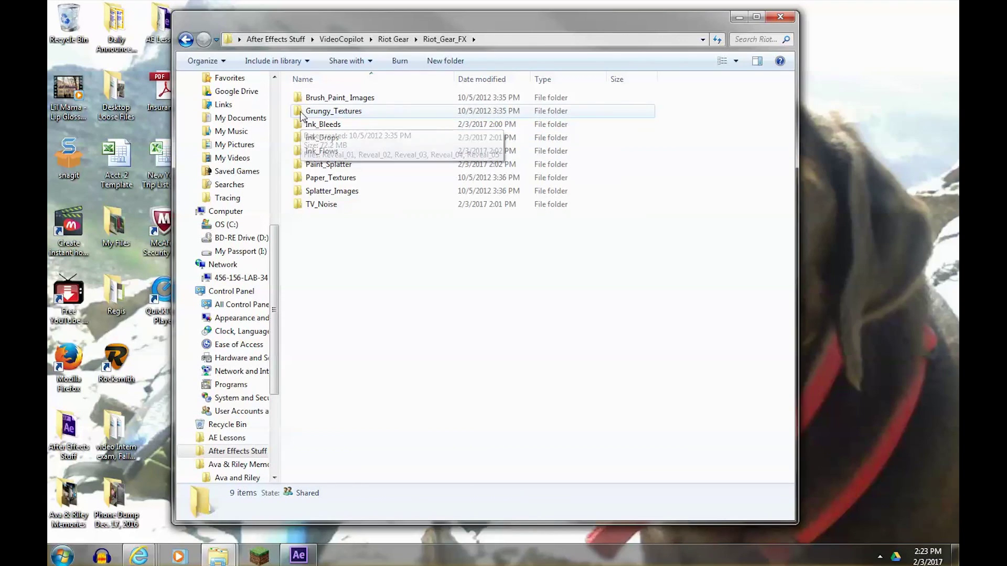
{"action": "double_click", "coordinate": [300, 113]}
{"action": "double_click", "coordinate": [304, 99]}
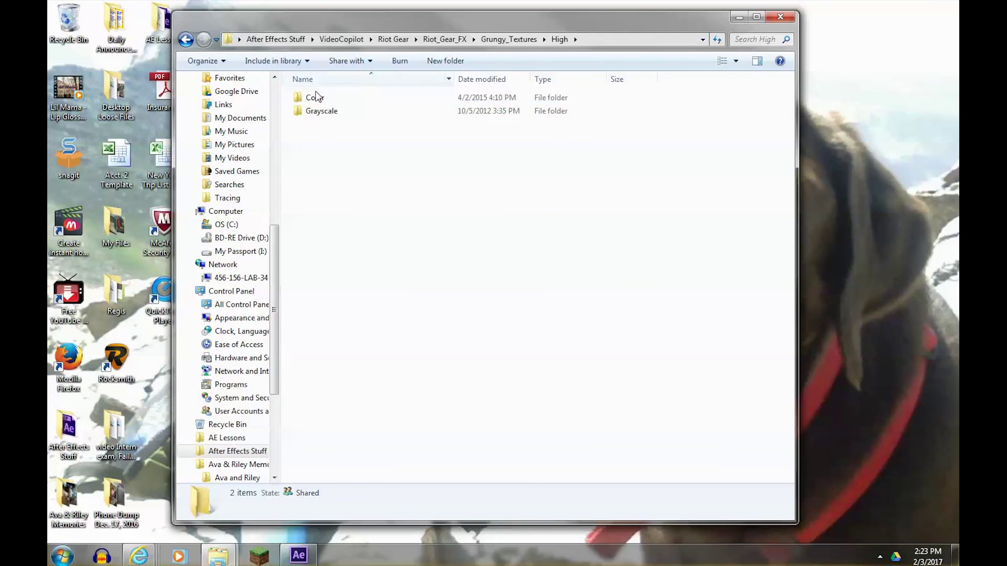
{"action": "double_click", "coordinate": [316, 97]}
{"action": "left_click_drag", "start_coordinate": [542, 57], "coordinate": [719, 226]}
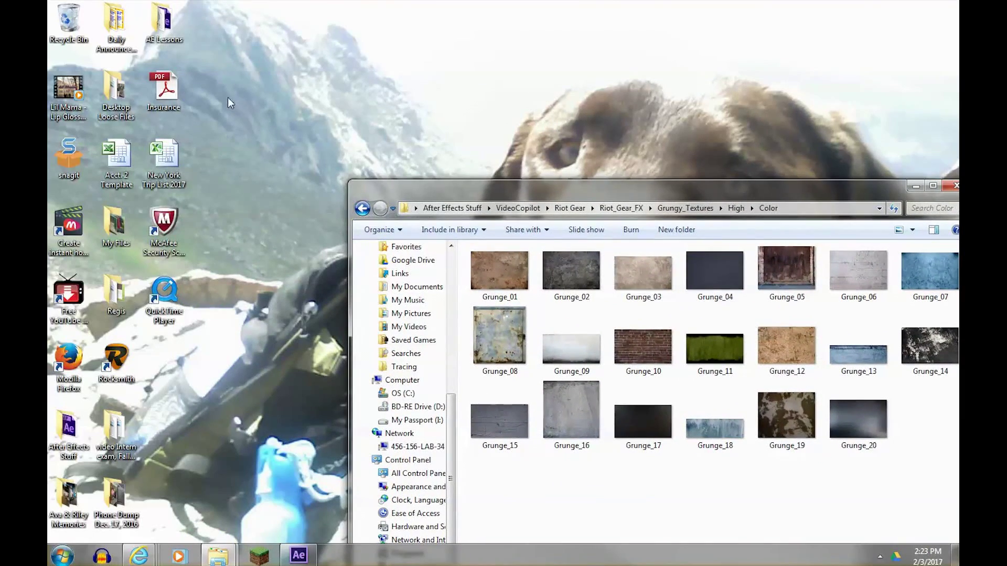
Open AE Lessons and copy Grunge_10 into the VC Basic Training Footage folder
{"action": "double_click", "coordinate": [151, 24]}
{"action": "left_click_drag", "start_coordinate": [367, 11], "coordinate": [327, 11]}
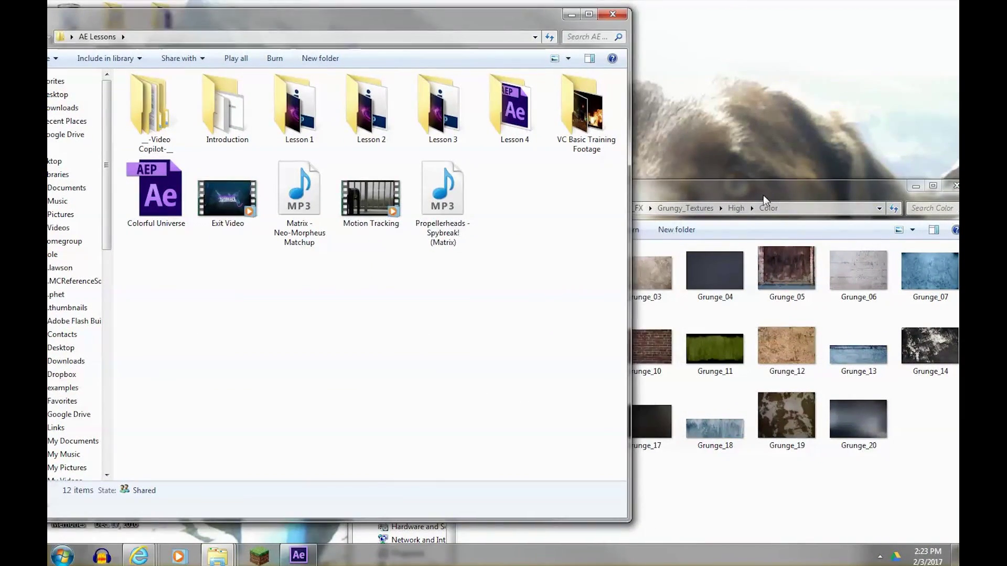
{"action": "left_click_drag", "start_coordinate": [763, 195], "coordinate": [812, 180]}
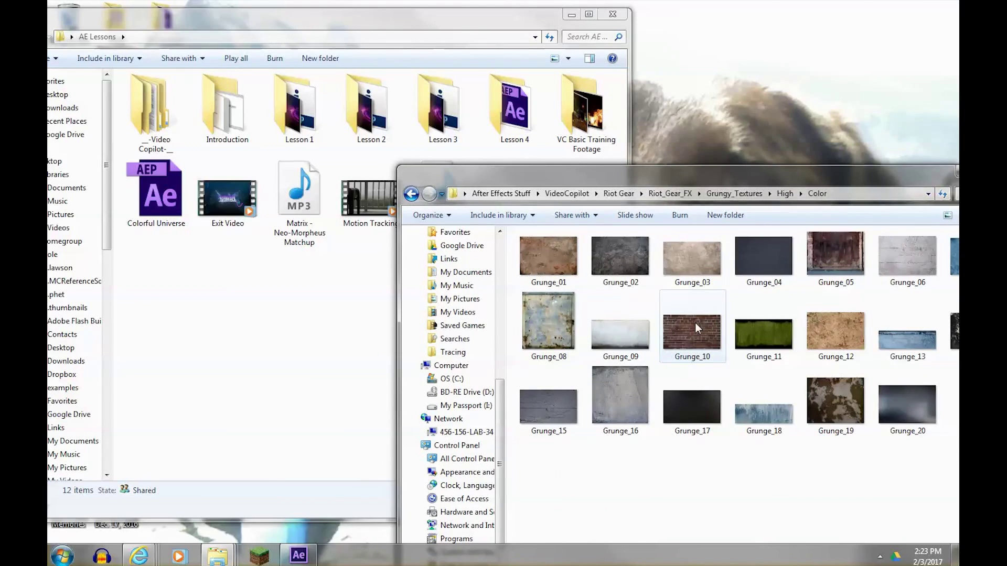
{"action": "left_click_drag", "start_coordinate": [693, 333], "coordinate": [596, 123]}
{"action": "left_click", "coordinate": [646, 124]}
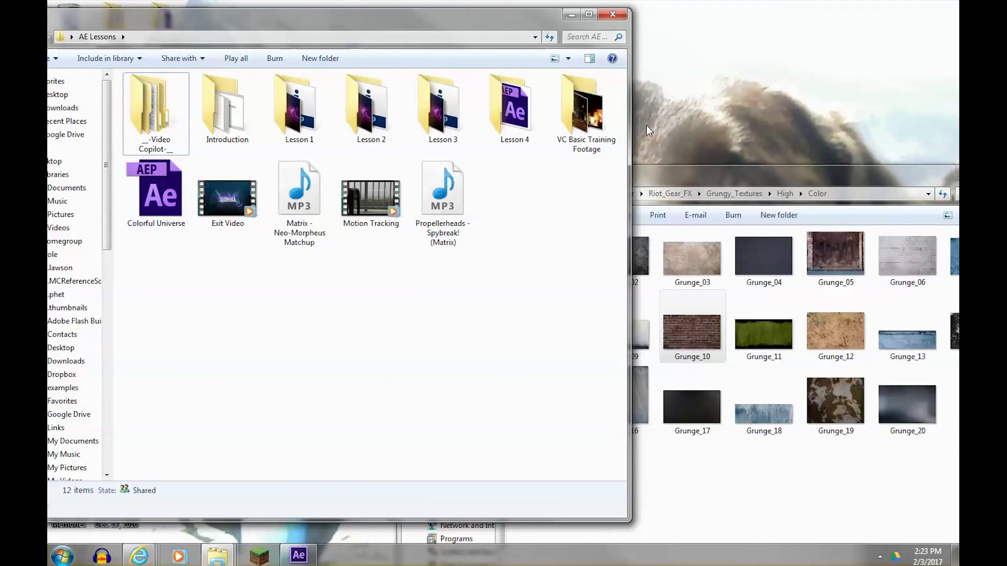
Close the Color textures window and return to After Effects
{"action": "left_click_drag", "start_coordinate": [728, 174], "coordinate": [557, 142]}
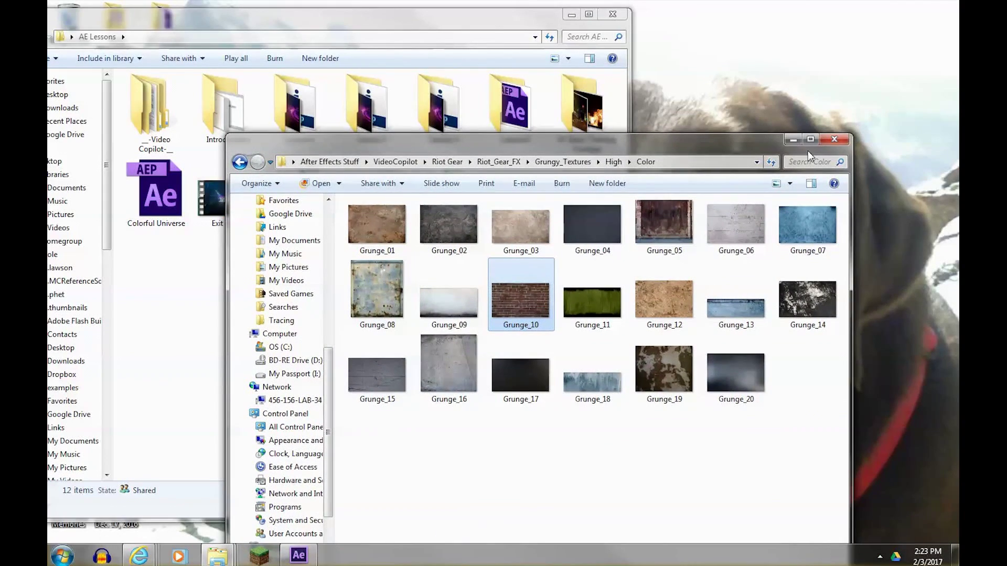
{"action": "left_click", "coordinate": [833, 139]}
{"action": "left_click_drag", "start_coordinate": [498, 22], "coordinate": [662, 30]}
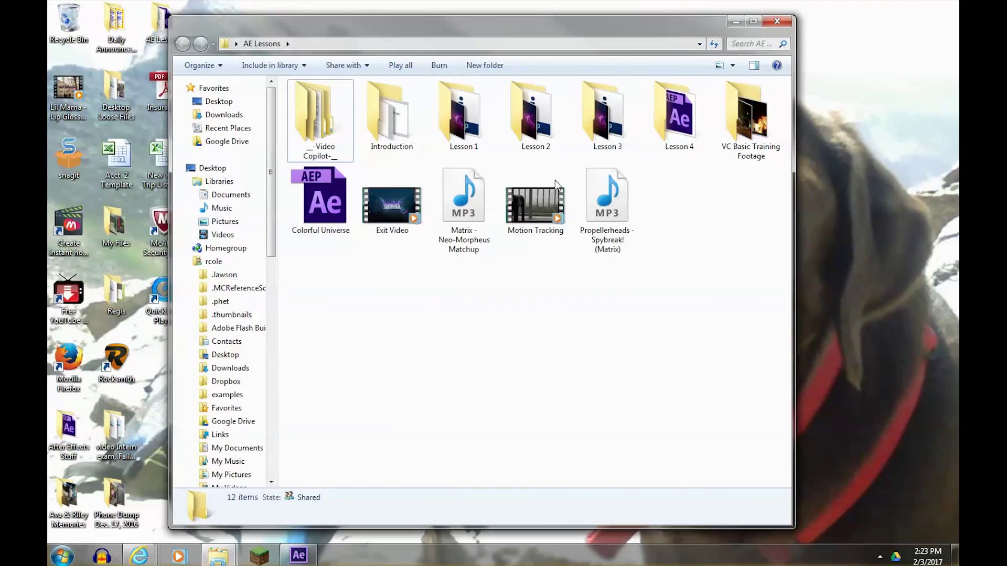
{"action": "left_click", "coordinate": [299, 554]}
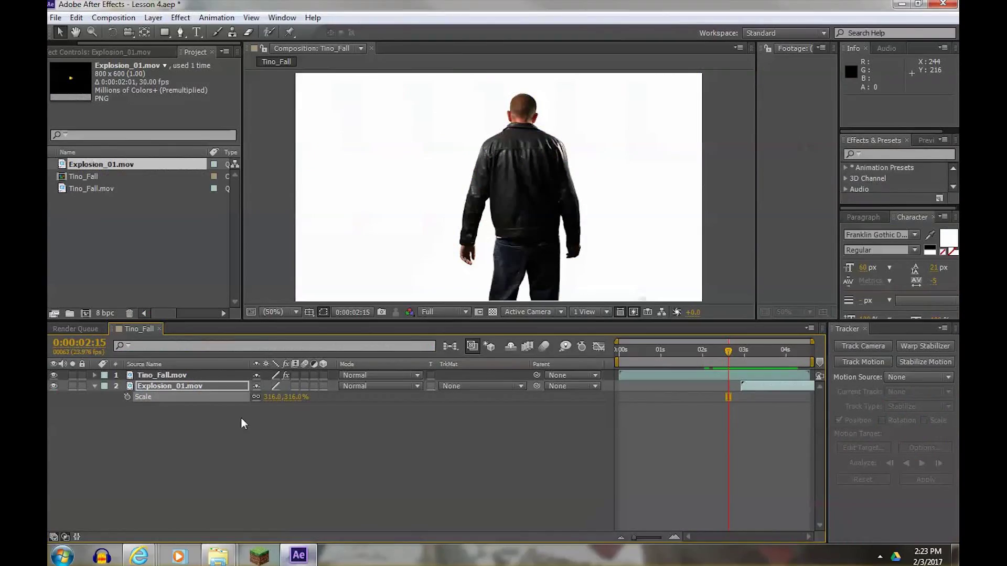
Import Grunge_10.jpg and place it as the bottom layer of the Tino_Fall comp
{"action": "double_click", "coordinate": [156, 241]}
{"action": "left_click", "coordinate": [782, 136]}
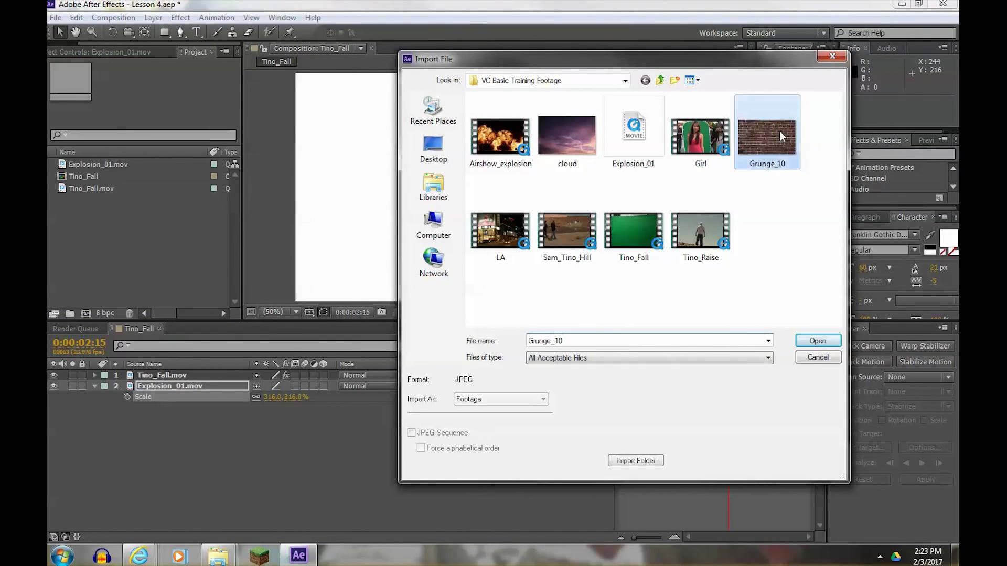
{"action": "left_click", "coordinate": [816, 341]}
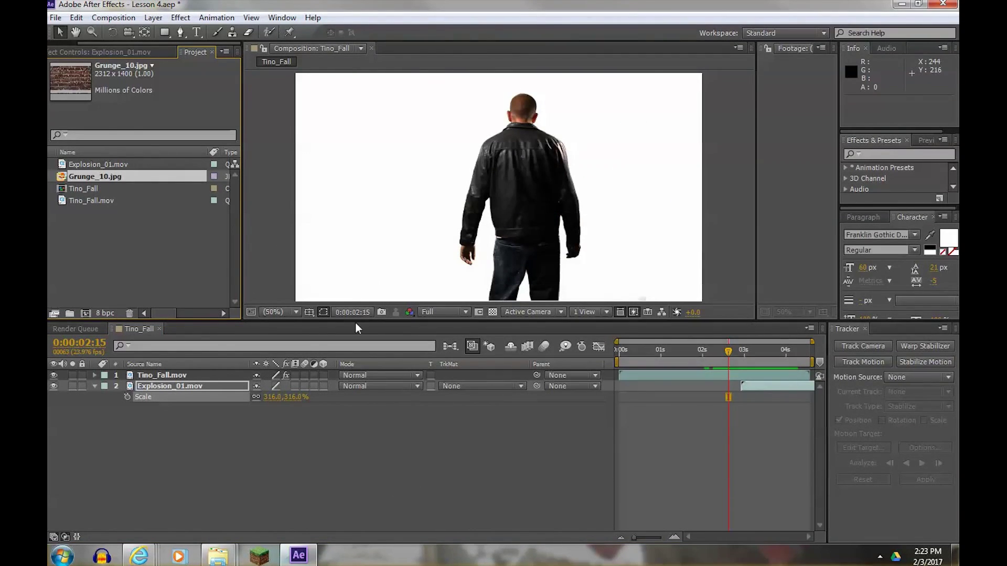
{"action": "left_click_drag", "start_coordinate": [64, 179], "coordinate": [184, 414]}
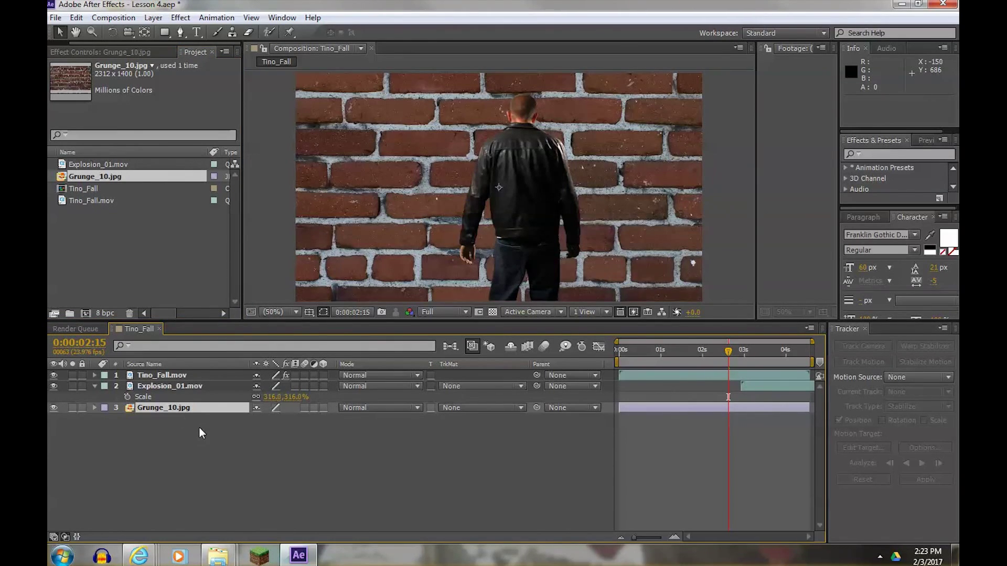
Scale the Grunge_10 brick-wall layer down to 57%
{"action": "mouse_move", "coordinate": [726, 357]}
{"action": "left_mouse_down"}
{"action": "mouse_move", "coordinate": [766, 352]}
{"action": "mouse_move", "coordinate": [729, 356]}
{"action": "left_mouse_up"}
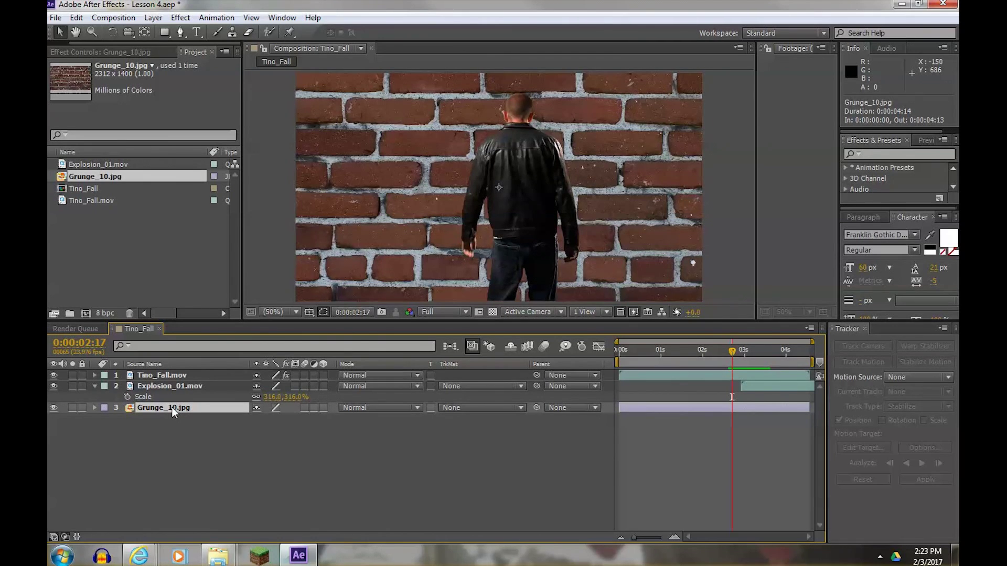
{"action": "key", "text": "s"}
{"action": "left_click_drag", "start_coordinate": [276, 420], "coordinate": [255, 419]}
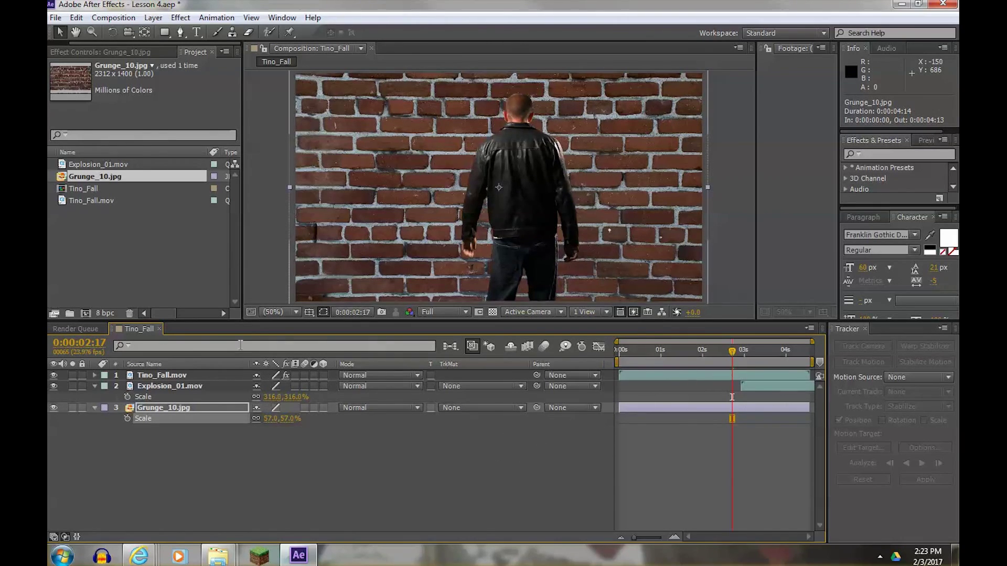
Shrink Tino_Fall.mov to 91% scale and move it lower, to position 640,405
{"action": "left_click", "coordinate": [164, 377]}
{"action": "key", "text": "s"}
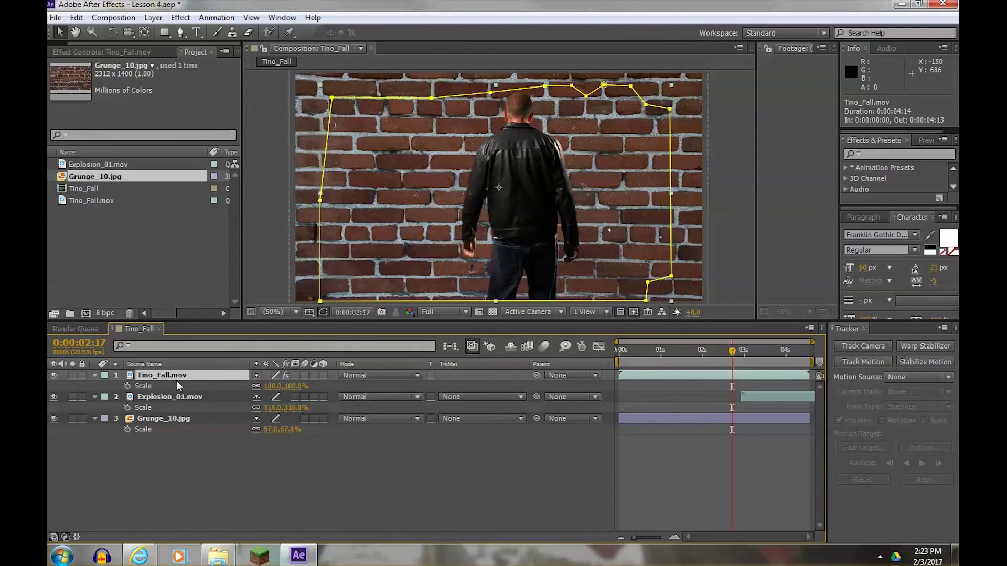
{"action": "left_click_drag", "start_coordinate": [281, 388], "coordinate": [267, 383]}
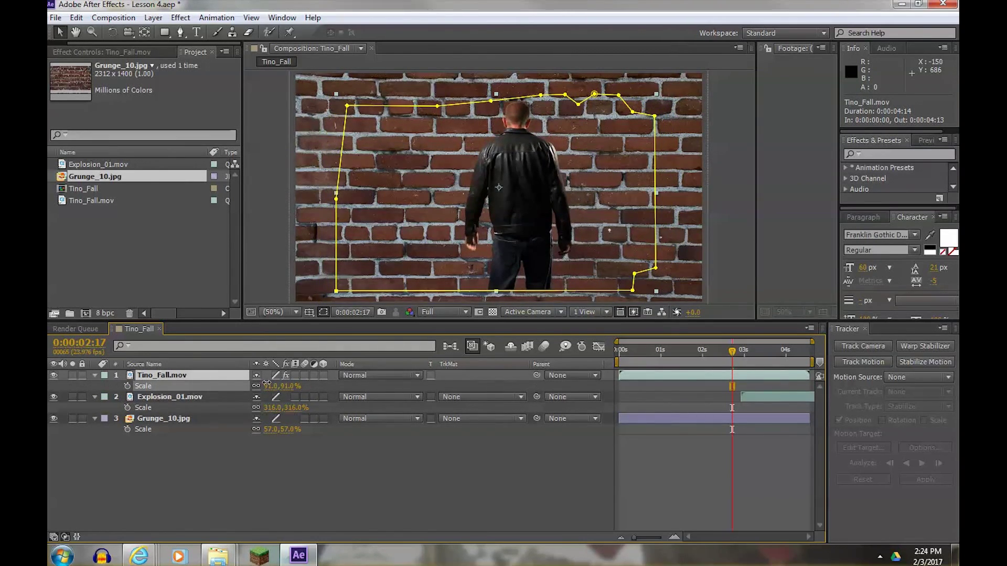
{"action": "left_click", "coordinate": [171, 376]}
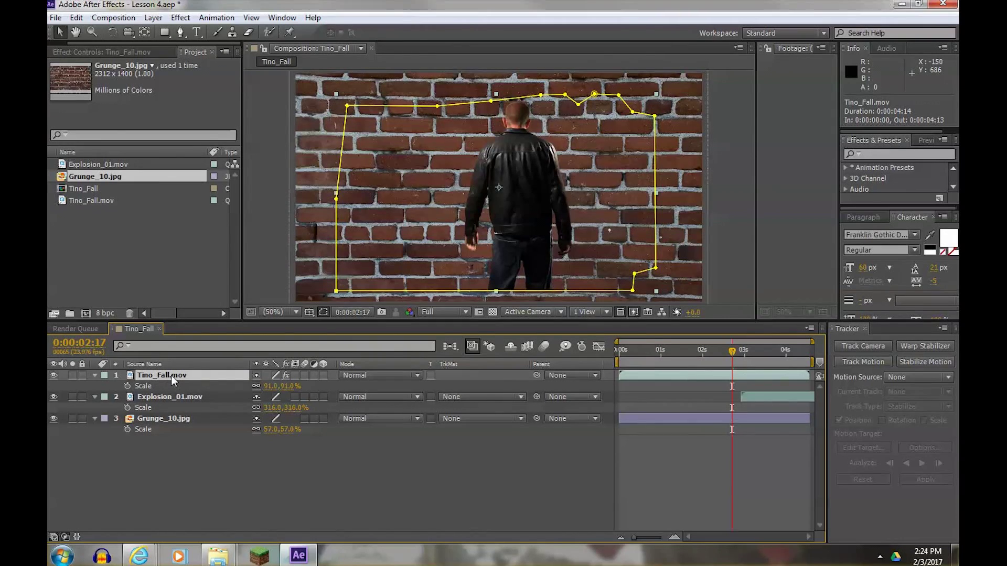
{"action": "key", "text": "p"}
{"action": "left_click_drag", "start_coordinate": [282, 387], "coordinate": [318, 385]}
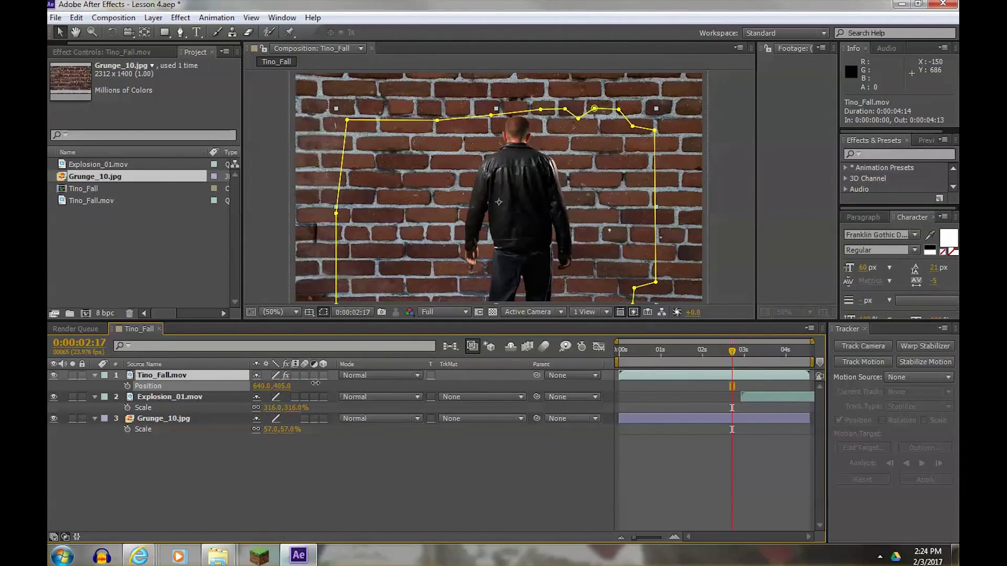
Cycle through Tino_Fall.mov's scale, position, opacity and rotation views, then expand its Transform group
{"action": "left_click", "coordinate": [157, 376]}
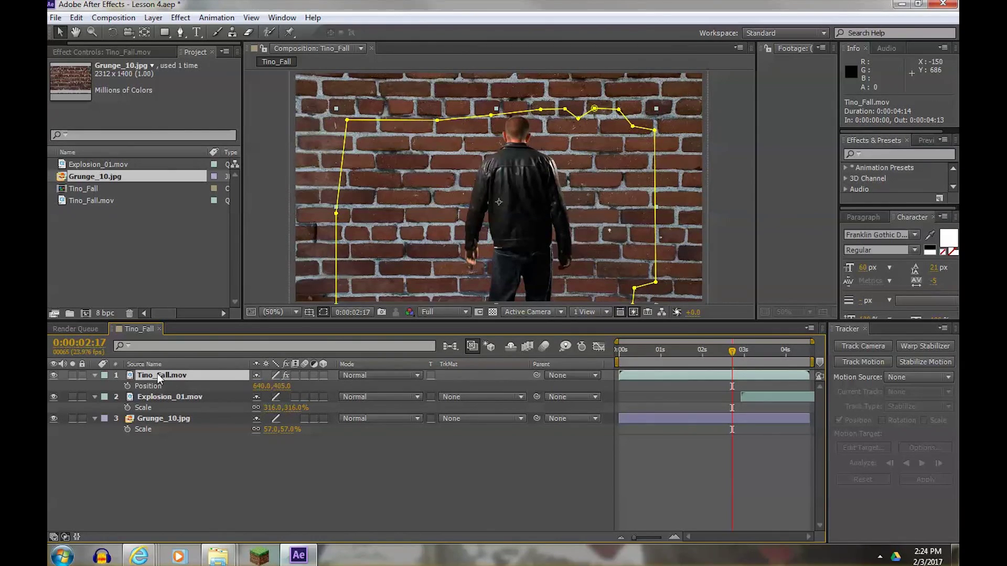
{"action": "key", "text": "s"}
{"action": "key", "text": "p"}
{"action": "key", "text": "t"}
{"action": "key", "text": "r"}
{"action": "key", "text": "p"}
{"action": "left_click", "coordinate": [96, 375]}
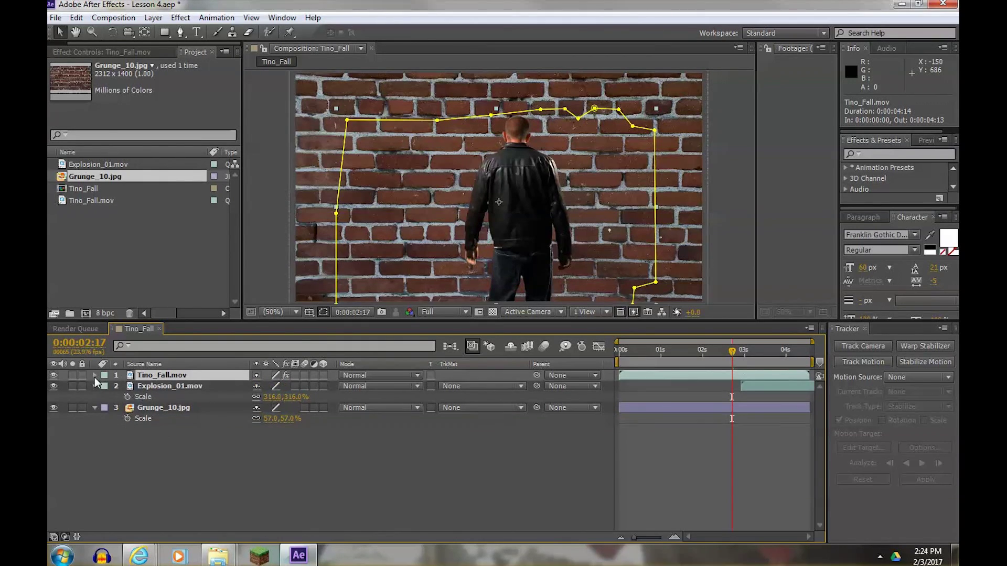
{"action": "left_click", "coordinate": [94, 376]}
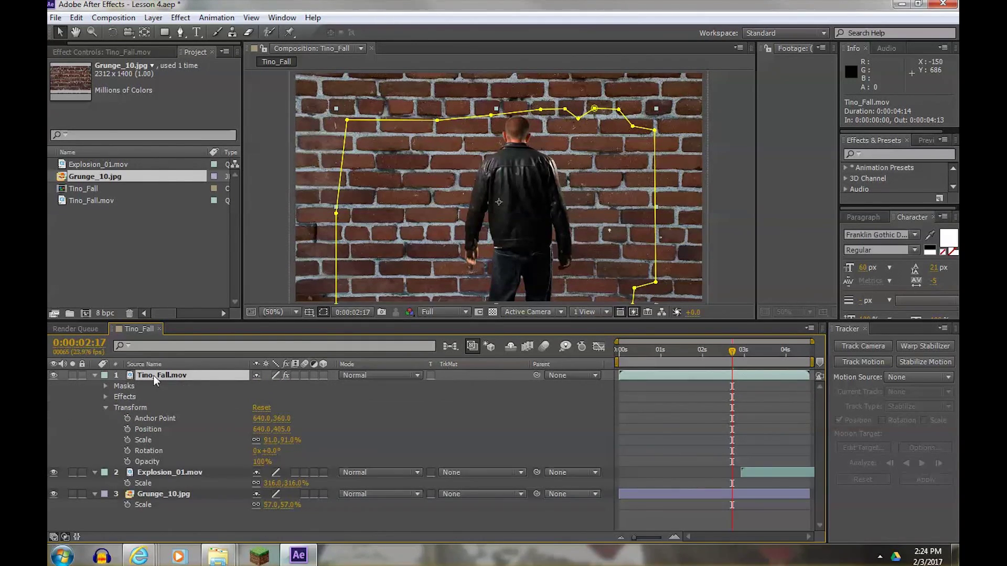
{"action": "left_click", "coordinate": [105, 407]}
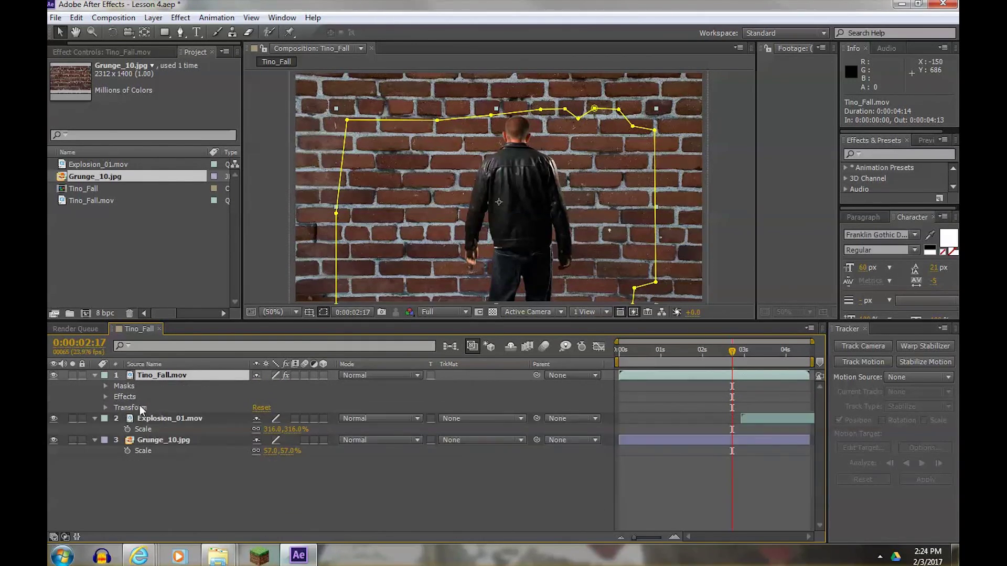
{"action": "key", "text": "F2"}
{"action": "left_click", "coordinate": [106, 408]}
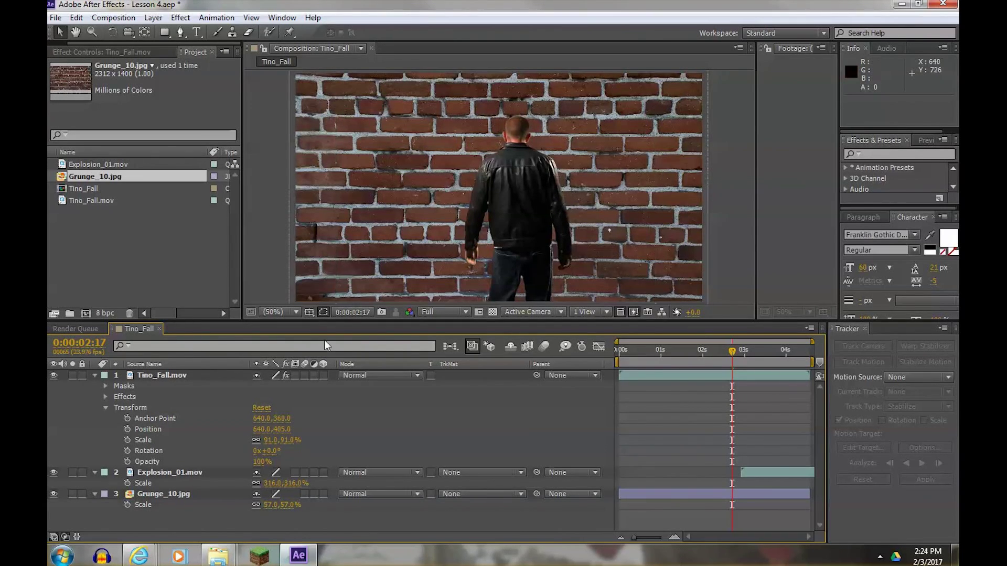
Expand Mask 1 on Tino_Fall.mov and test Mask Feather, returning it to 0 pixels
{"action": "left_click", "coordinate": [106, 386]}
{"action": "left_click", "coordinate": [116, 397]}
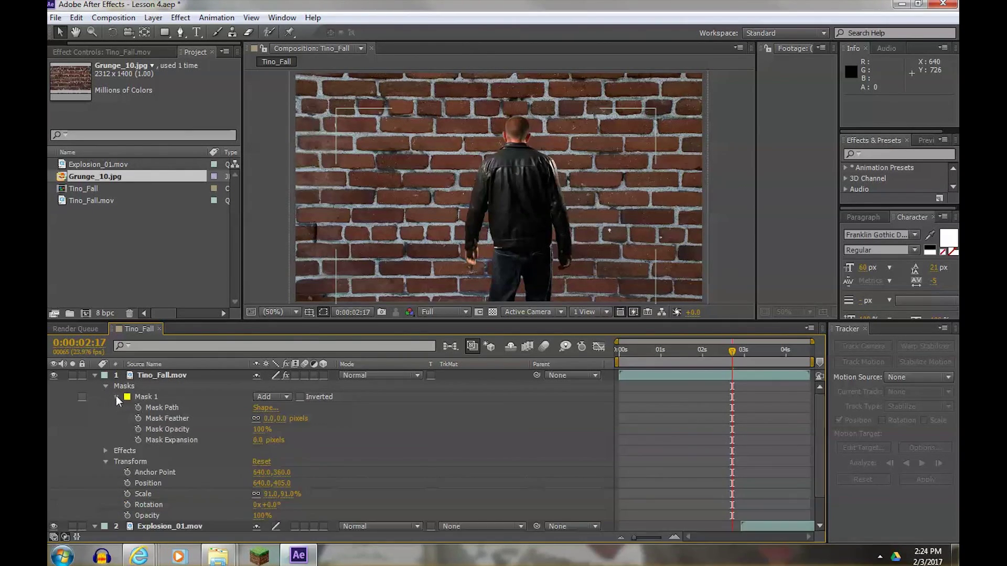
{"action": "left_click", "coordinate": [173, 419]}
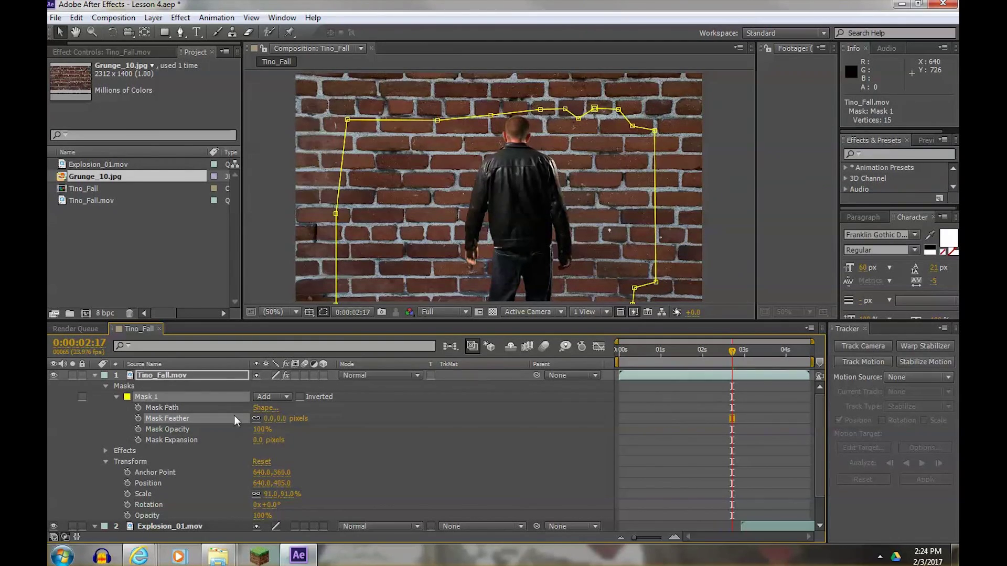
{"action": "left_click_drag", "start_coordinate": [273, 425], "coordinate": [406, 408]}
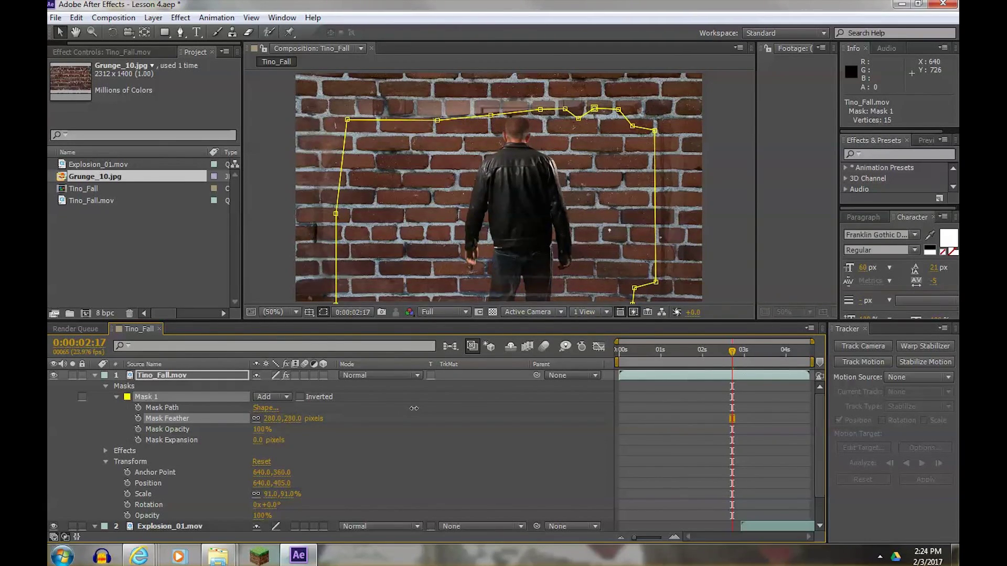
{"action": "left_click_drag", "start_coordinate": [408, 410], "coordinate": [328, 412]}
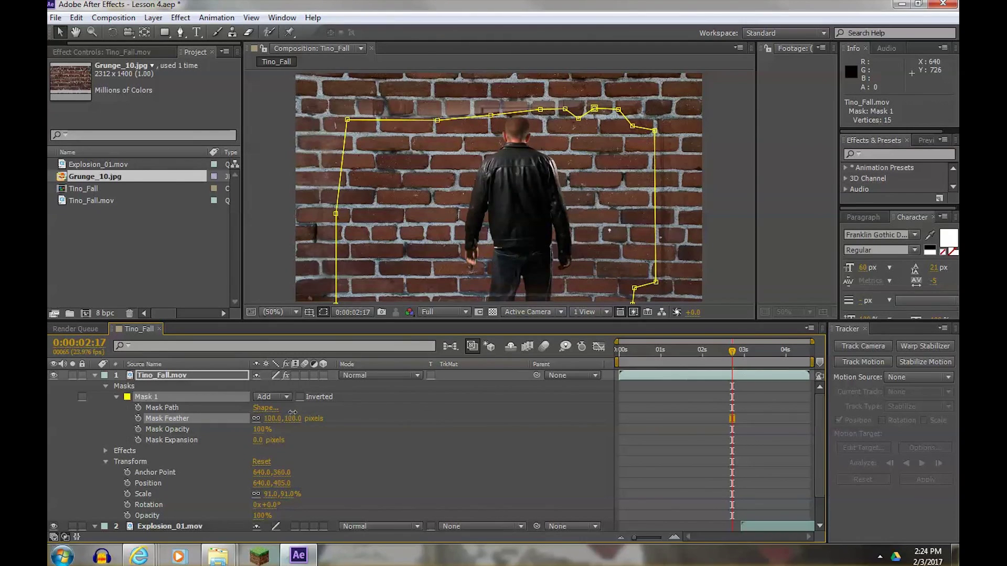
Try lowering Mask Opacity, then undo to keep it at 100%
{"action": "left_click", "coordinate": [158, 430], "text": "shift"}
{"action": "left_click_drag", "start_coordinate": [276, 425], "coordinate": [300, 432]}
{"action": "key", "text": "ctrl+z"}
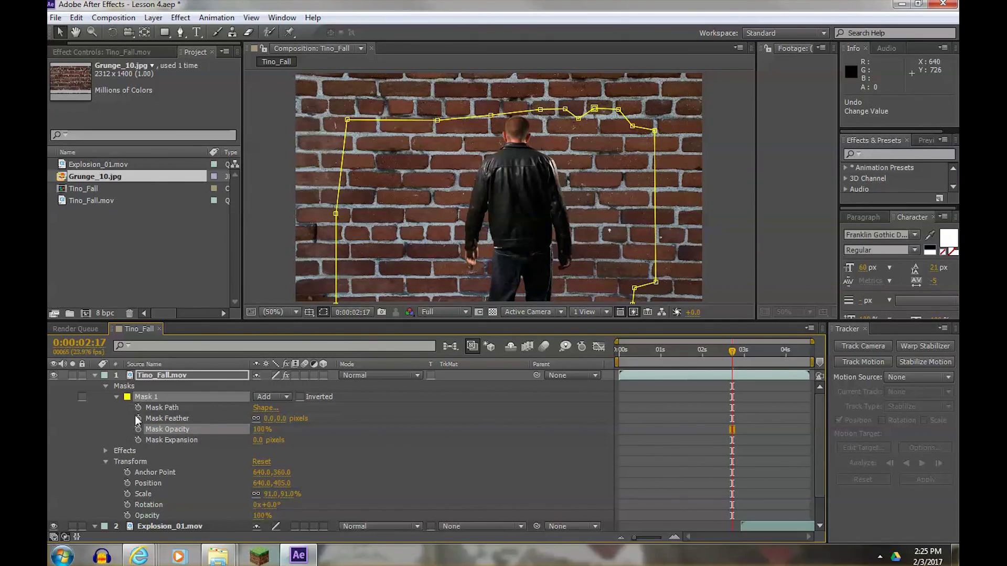
Collapse Mask 1 and Masks, then expand Effects > Keylight (1.2) on Tino_Fall.mov
{"action": "left_click", "coordinate": [116, 397]}
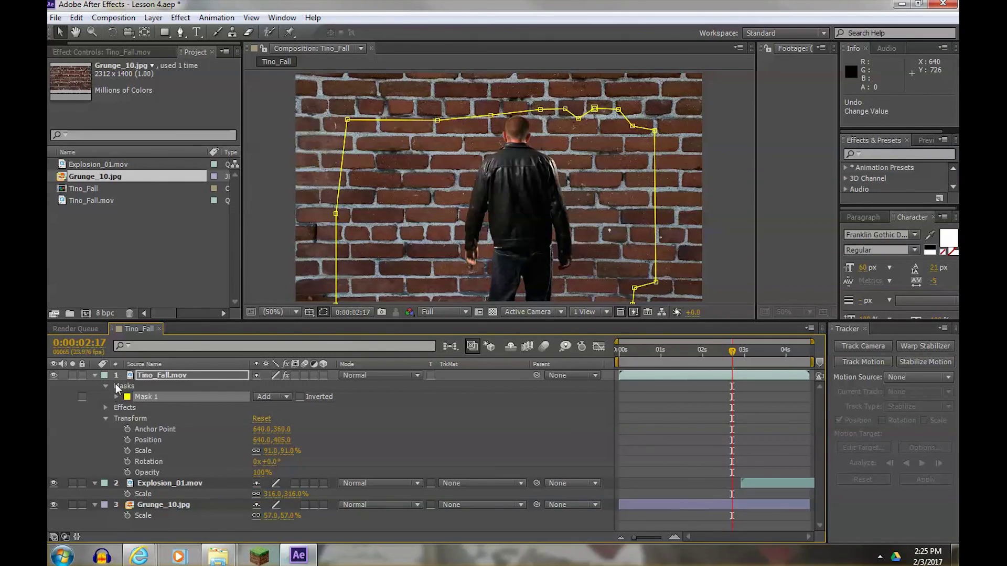
{"action": "left_click", "coordinate": [161, 376]}
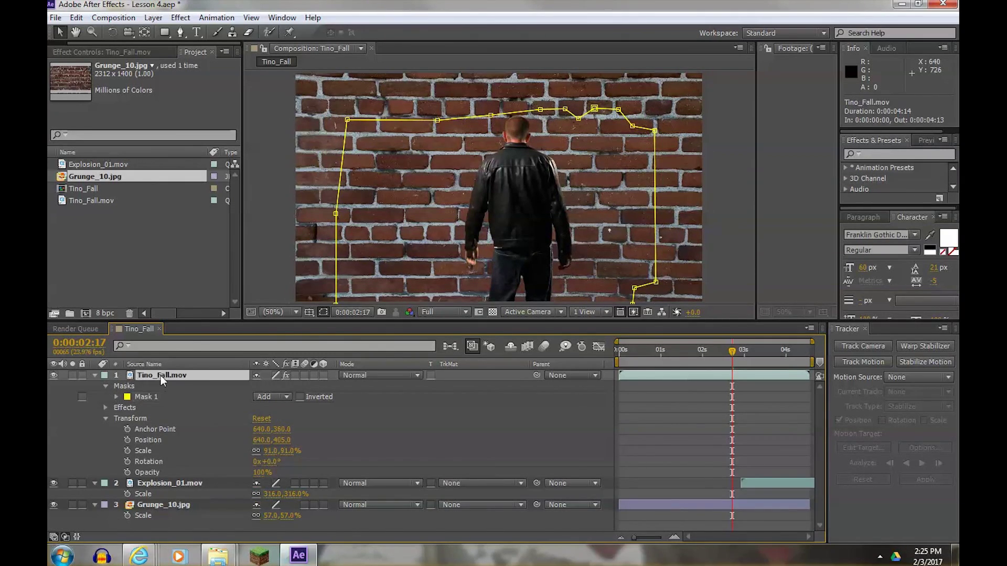
{"action": "left_click", "coordinate": [106, 386]}
{"action": "left_click", "coordinate": [104, 397]}
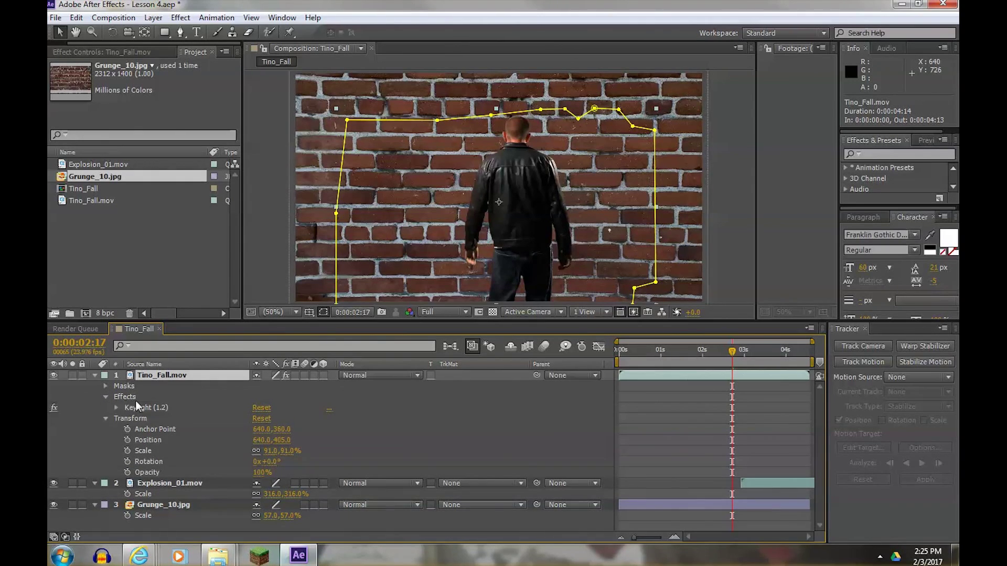
{"action": "left_click", "coordinate": [117, 408]}
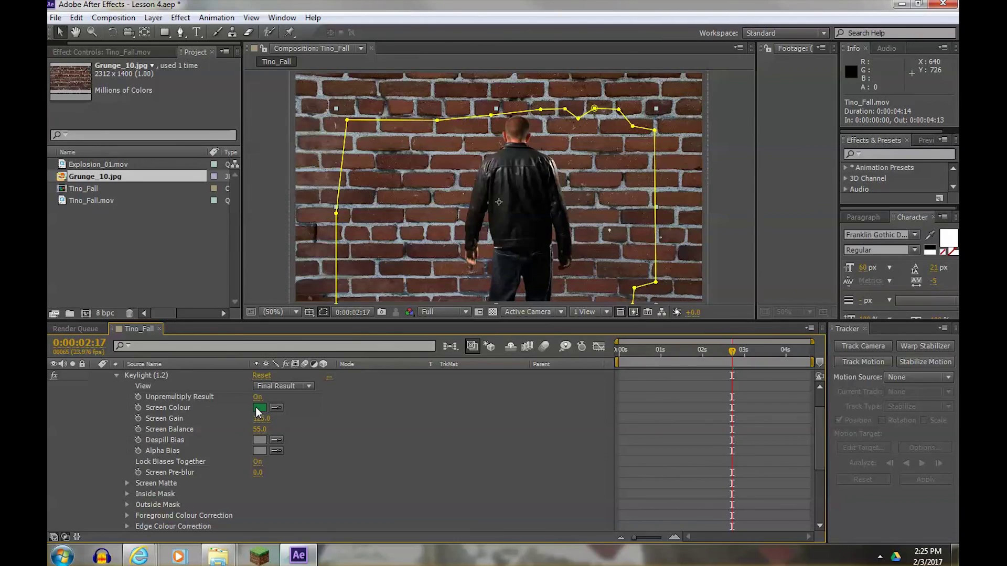
Review the Keylight (1.2) parameters in Effect Controls, then collapse Effects and Transform
{"action": "left_click", "coordinate": [104, 51]}
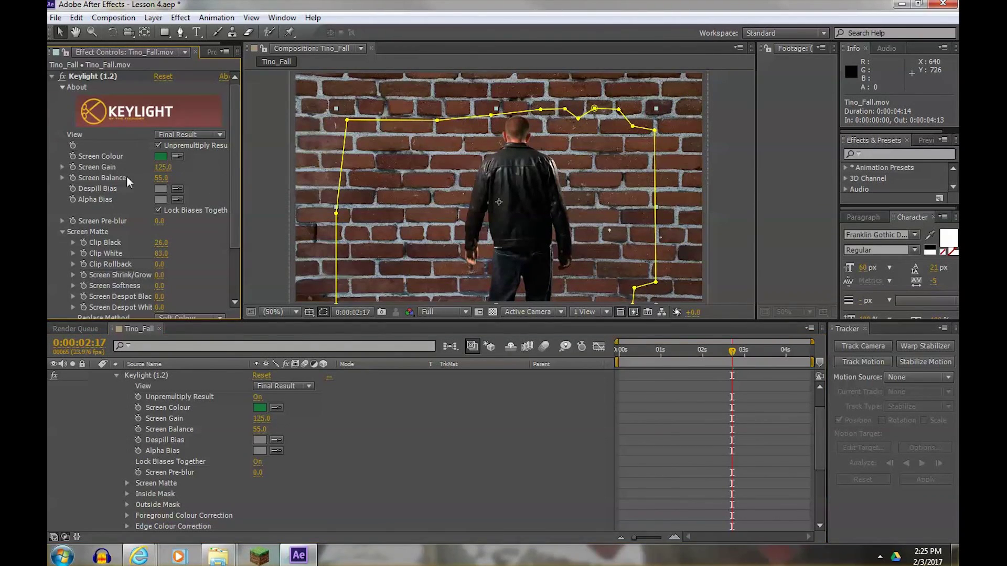
{"action": "left_click", "coordinate": [115, 433]}
{"action": "scroll", "coordinate": [116, 433], "scroll_direction": "up", "scroll_amount": 1}
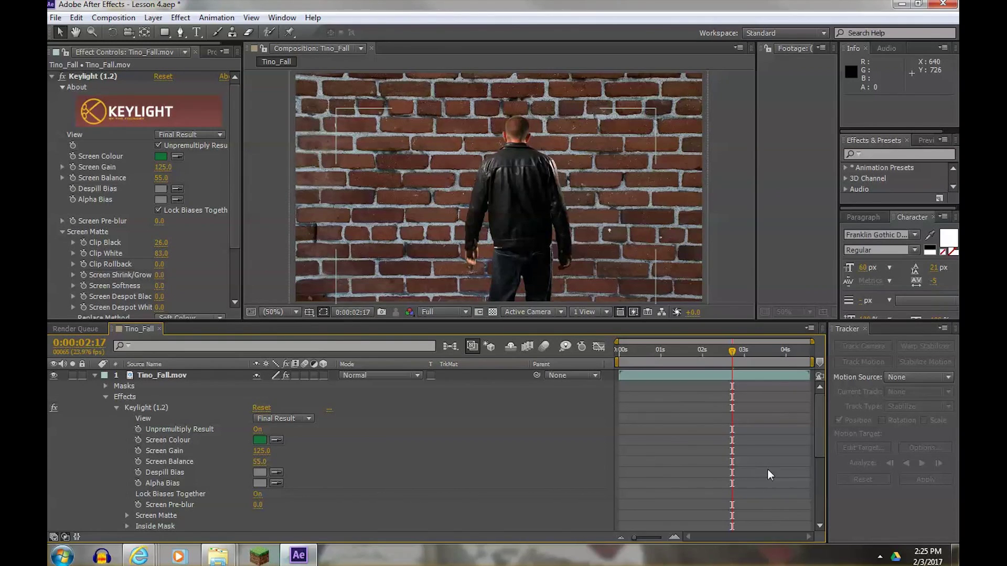
{"action": "left_click", "coordinate": [105, 397]}
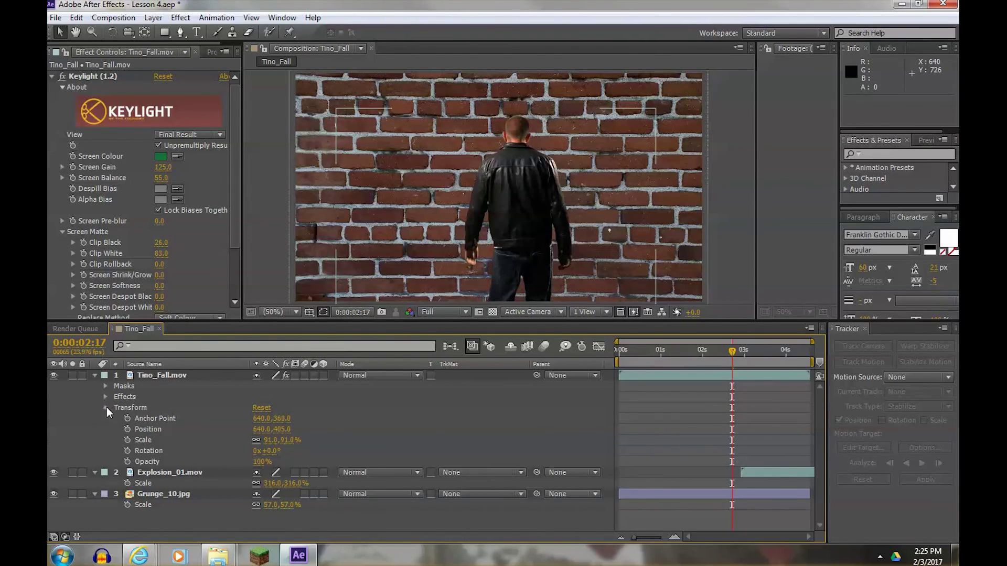
{"action": "left_click", "coordinate": [106, 407]}
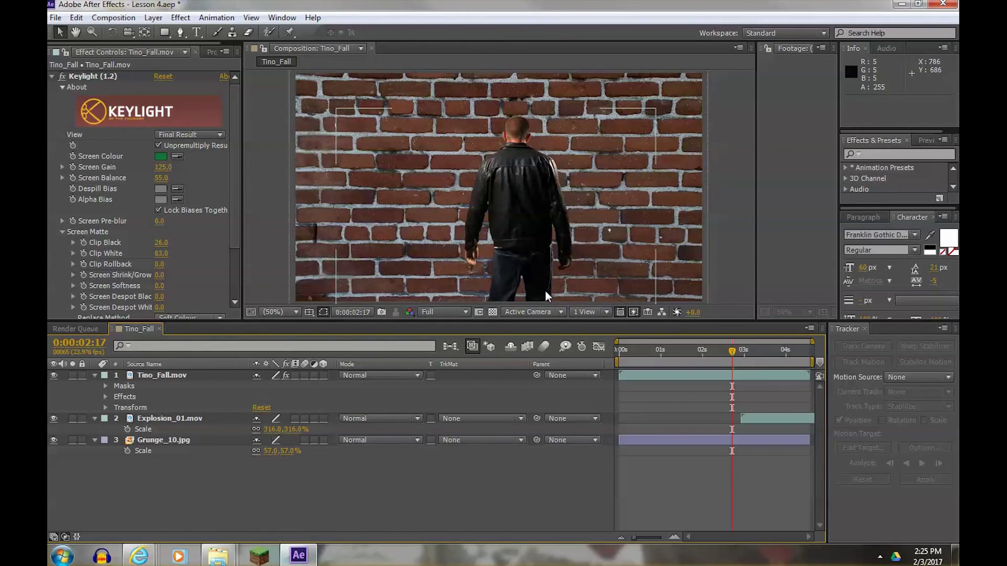
Jump to around 2:09 and play a short preview of the composition
{"action": "left_click", "coordinate": [718, 351]}
{"action": "key", "text": "space"}
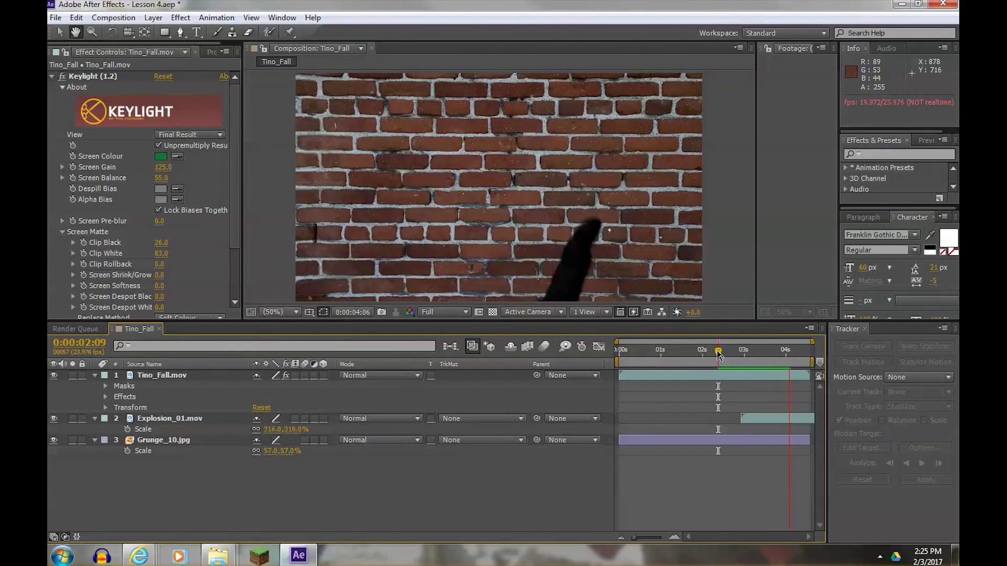
{"action": "key", "text": "space"}
{"action": "key", "text": "space"}
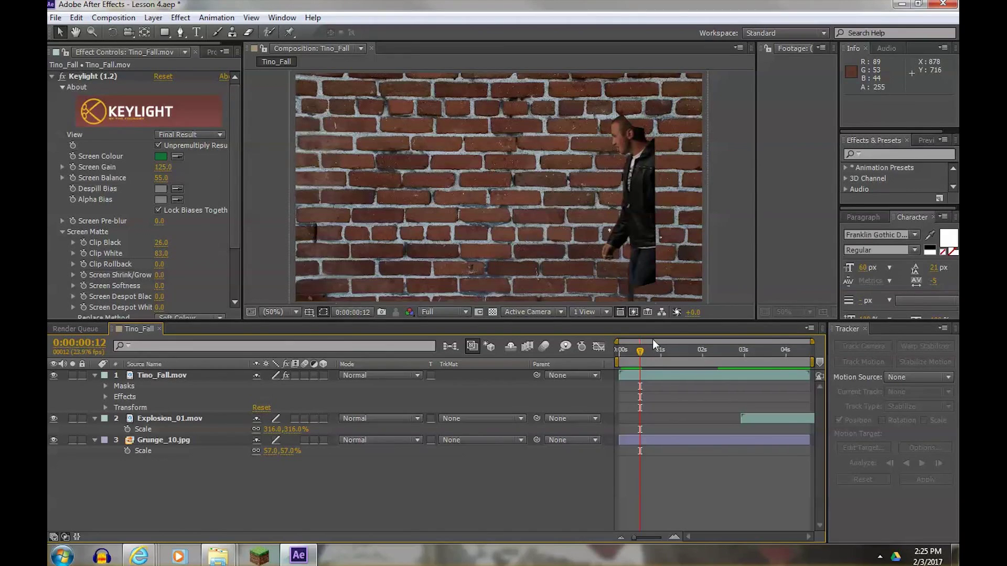
At the comp start, set Tino_Fall.mov to Position 819,363 and Scale 107%
{"action": "mouse_move", "coordinate": [641, 351]}
{"action": "left_mouse_down"}
{"action": "mouse_move", "coordinate": [621, 356]}
{"action": "mouse_move", "coordinate": [640, 352]}
{"action": "left_mouse_up"}
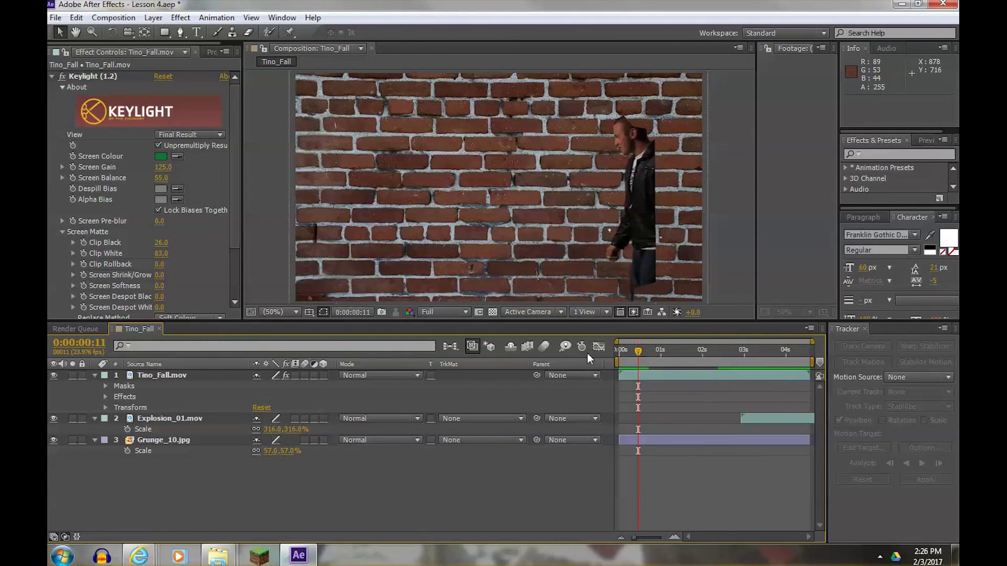
{"action": "left_click", "coordinate": [163, 373]}
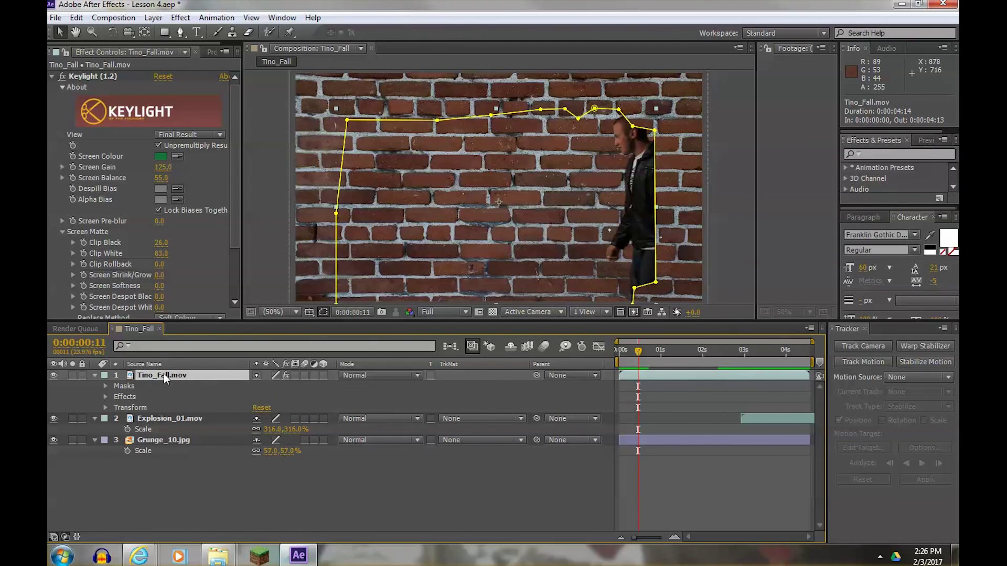
{"action": "key", "text": "p"}
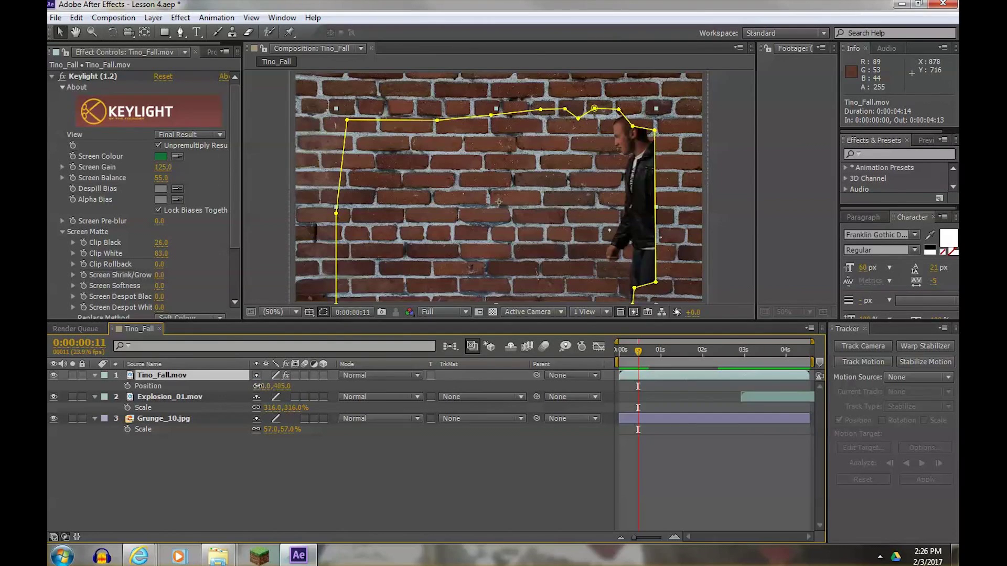
{"action": "left_click_drag", "start_coordinate": [258, 386], "coordinate": [359, 377]}
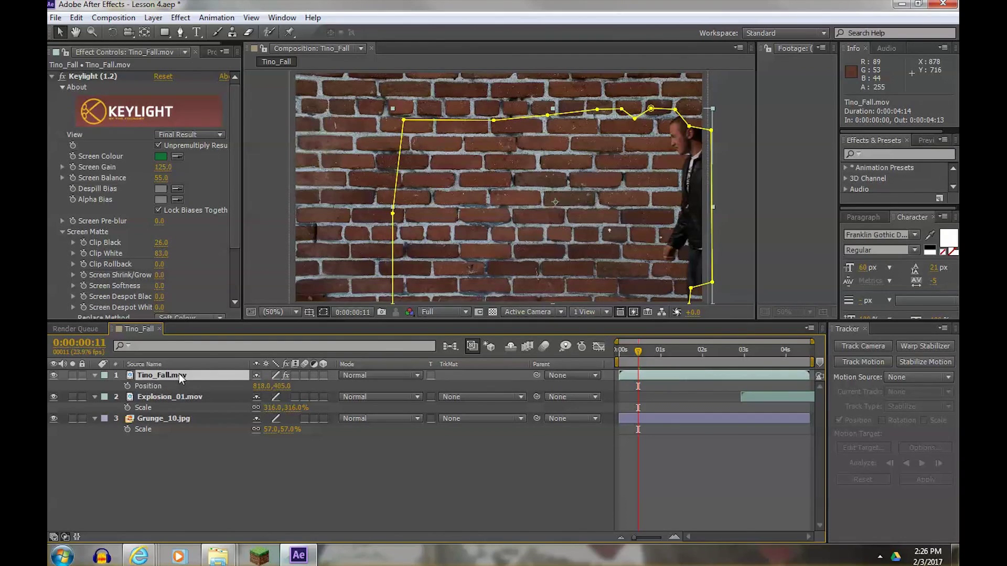
{"action": "key", "text": "s"}
{"action": "left_click_drag", "start_coordinate": [272, 386], "coordinate": [286, 383]}
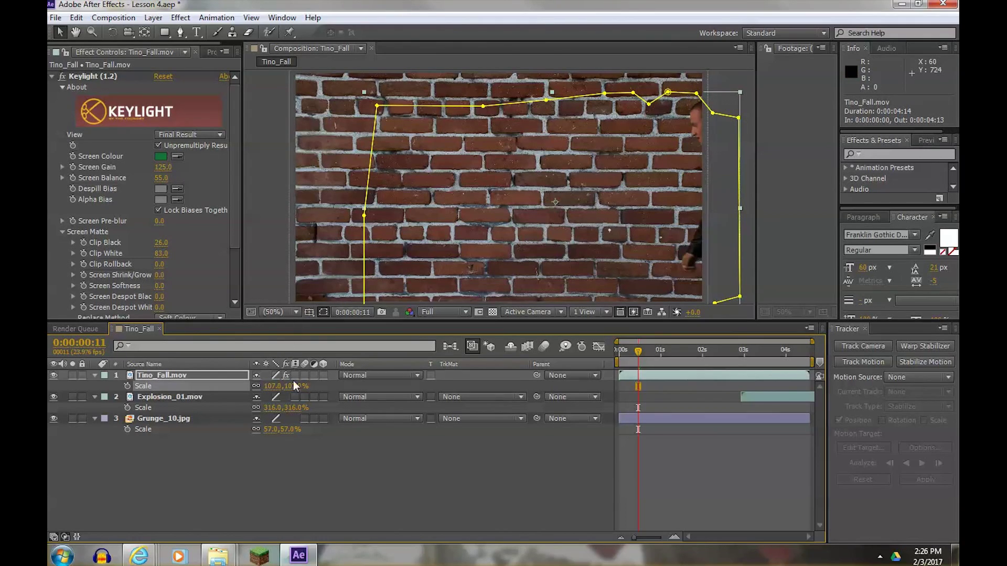
{"action": "left_click", "coordinate": [177, 375]}
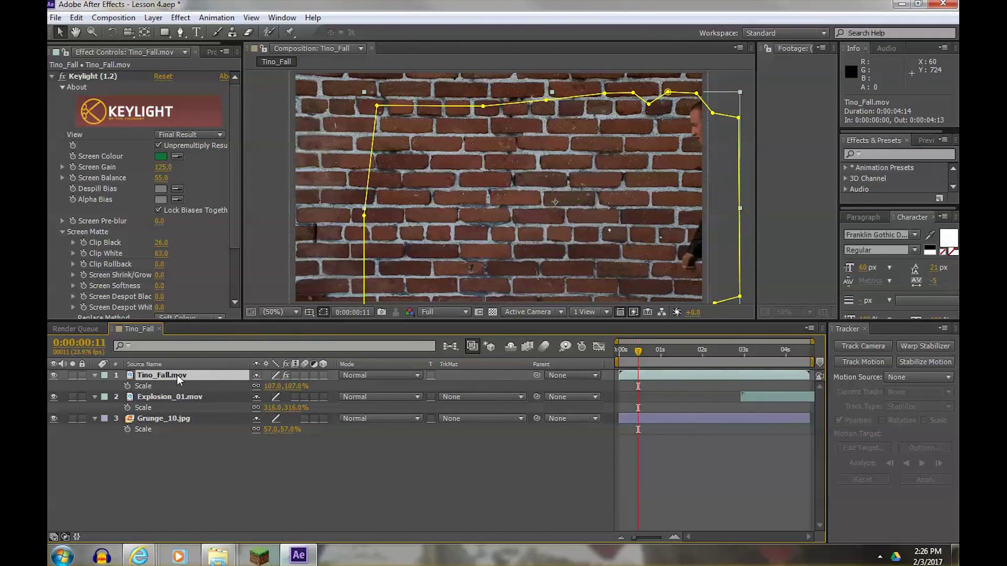
{"action": "key", "text": "p"}
{"action": "left_click_drag", "start_coordinate": [276, 386], "coordinate": [257, 386]}
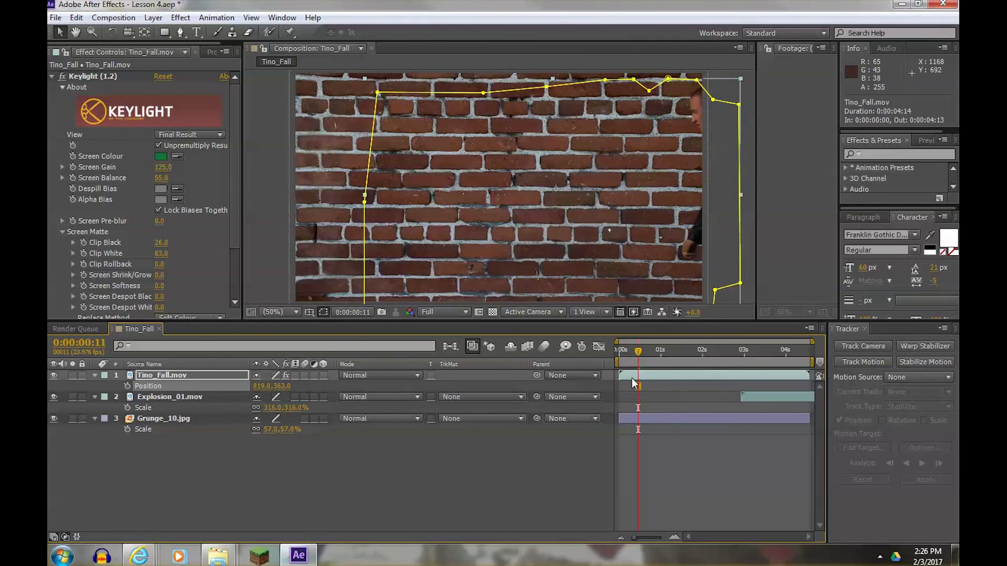
Move forward to the explosion at 0:00:03:06 and save the project
{"action": "left_click_drag", "start_coordinate": [637, 351], "coordinate": [754, 356]}
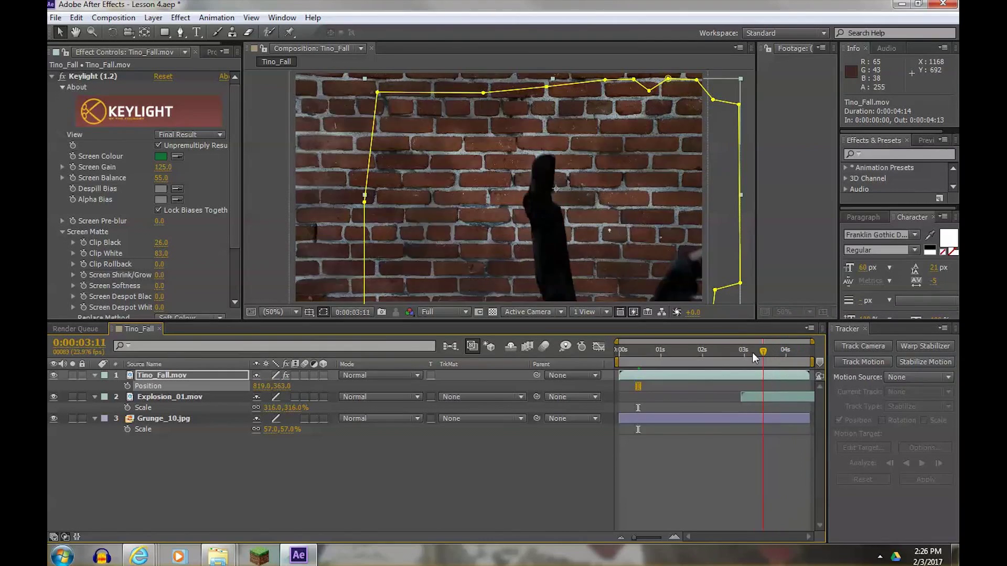
{"action": "left_click", "coordinate": [537, 459]}
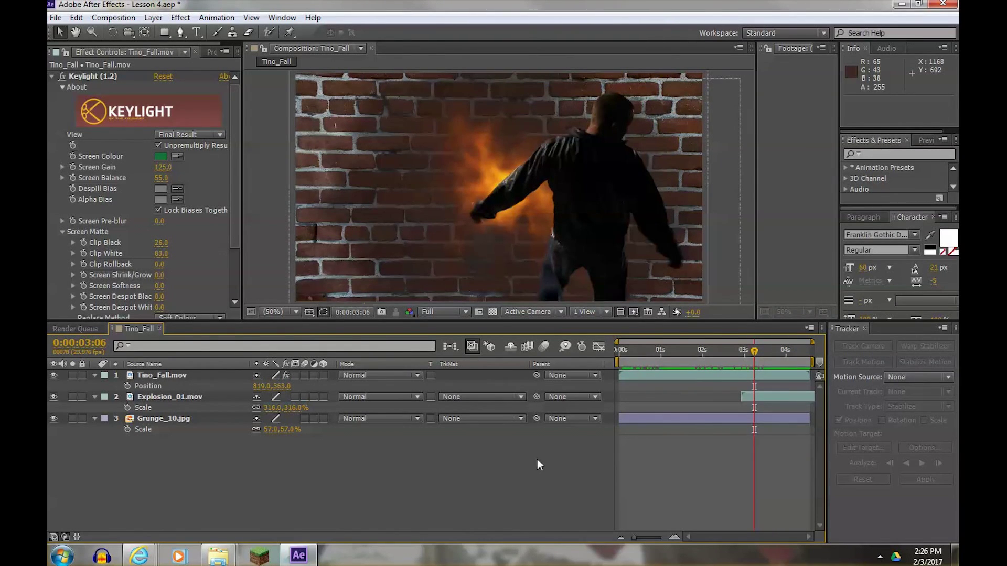
{"action": "key", "text": "ctrl+s"}
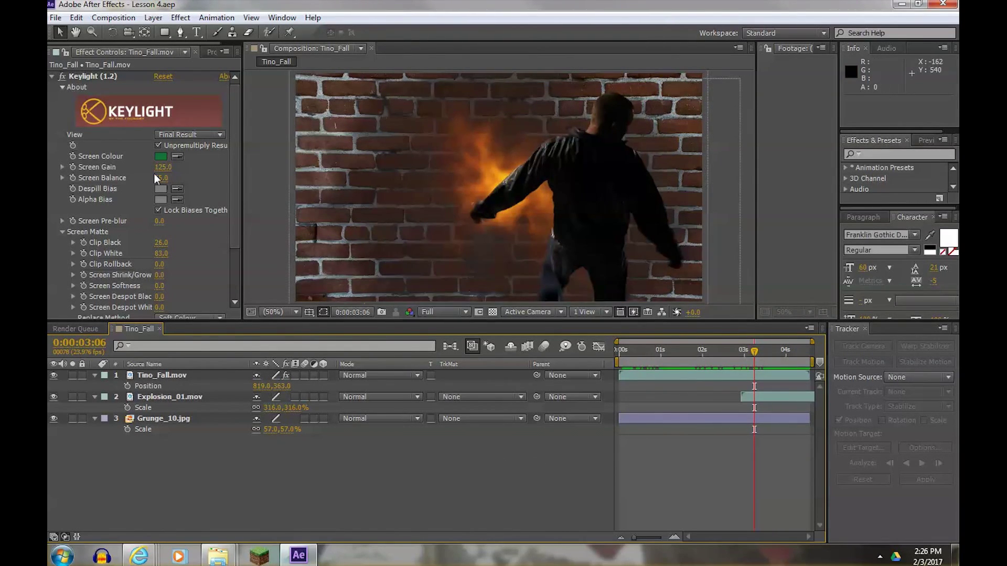